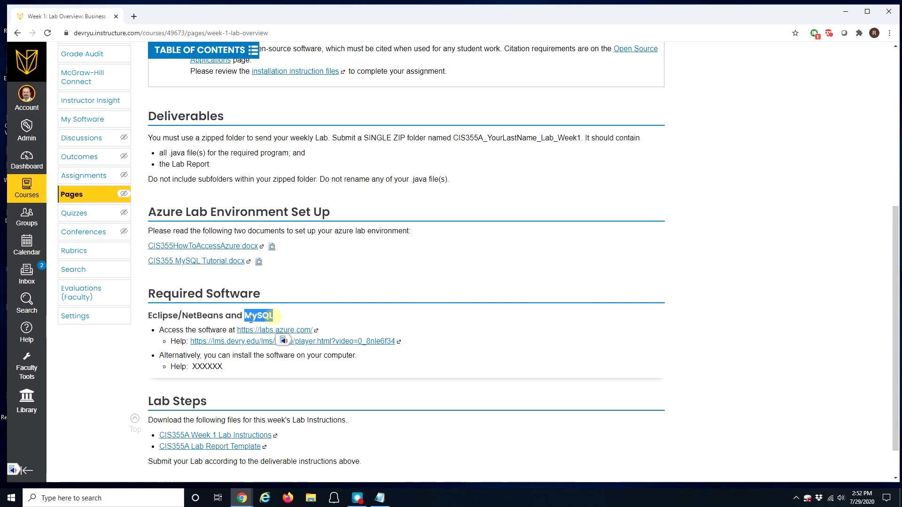
# Step: Highlight the Canvas page's NetBeans, software access, local install and XXXXXX placeholder lines
pyautogui.moveTo(182, 316); pyautogui.dragTo(224, 316)
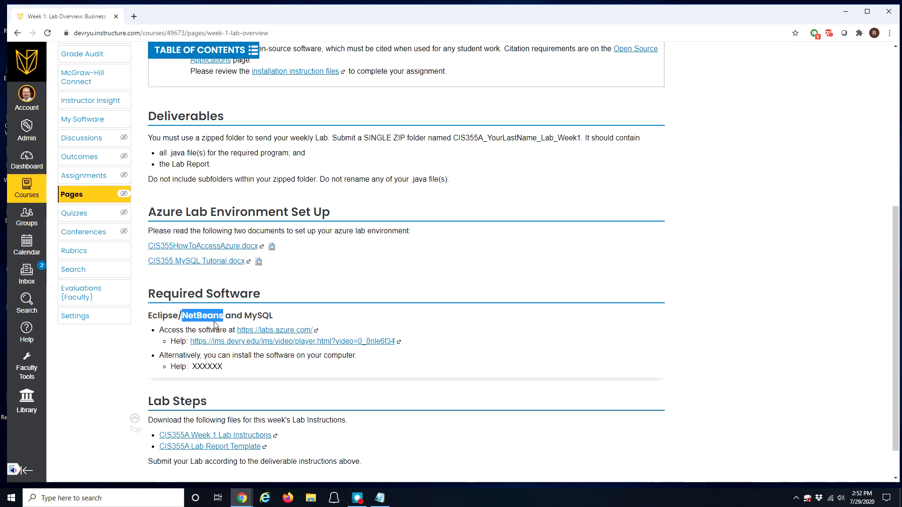
pyautogui.moveTo(176, 331); pyautogui.dragTo(230, 331)
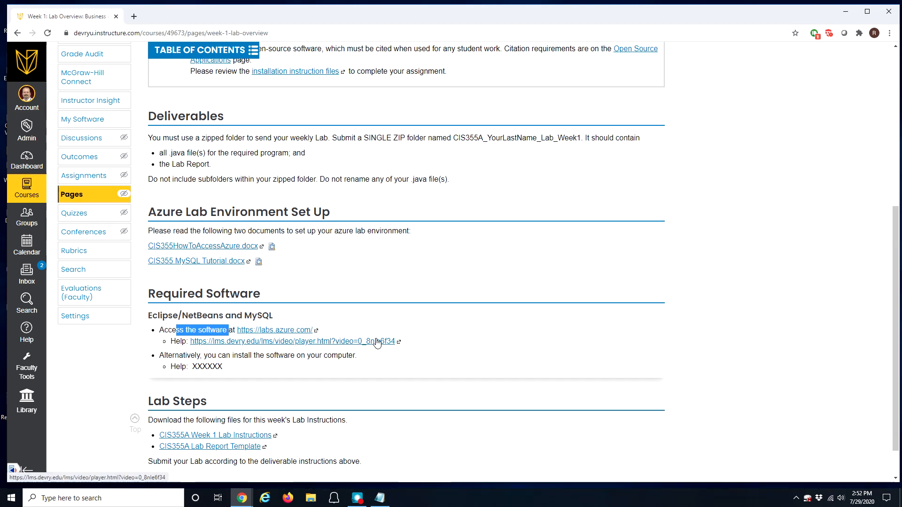
pyautogui.click(210, 265)
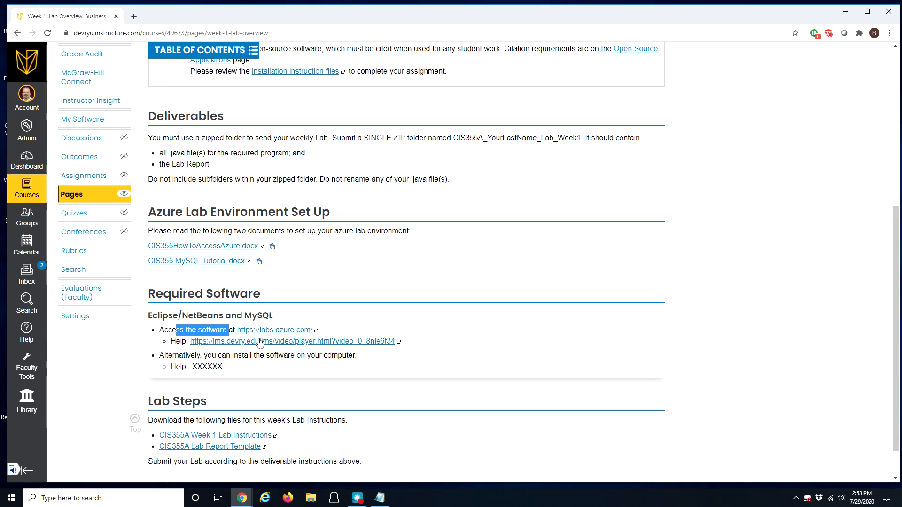
pyautogui.moveTo(212, 356); pyautogui.dragTo(356, 356)
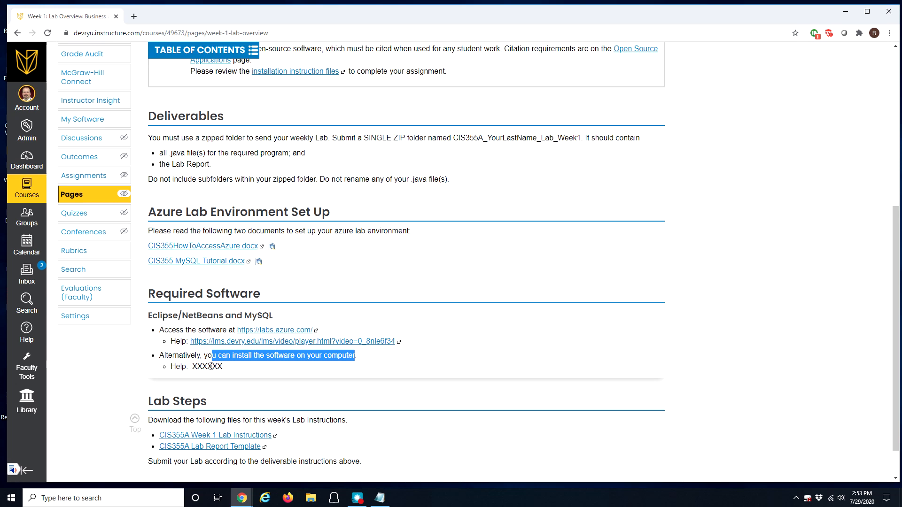
pyautogui.click(245, 361)
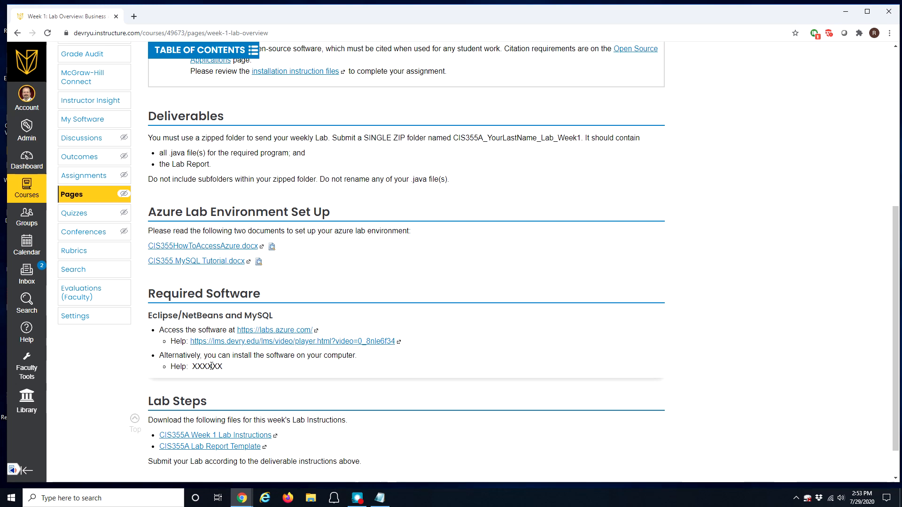
pyautogui.doubleClick(195, 366)
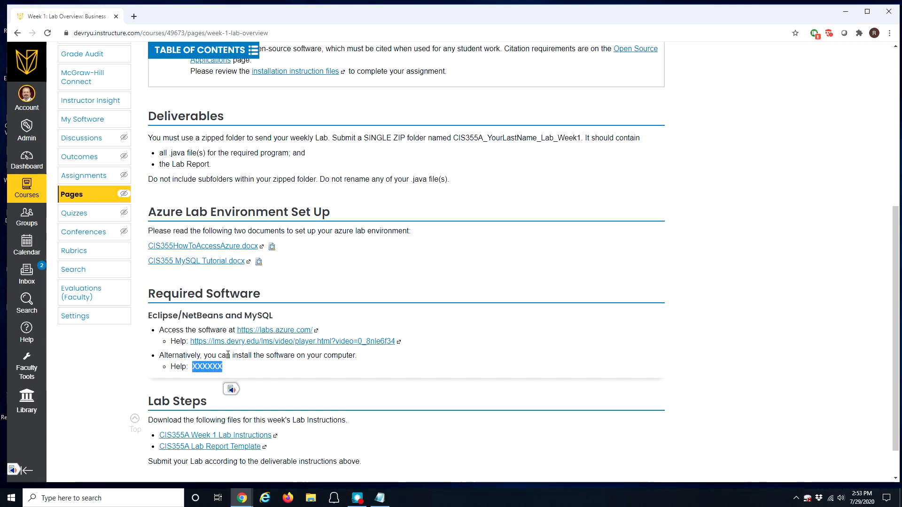
pyautogui.click(245, 372)
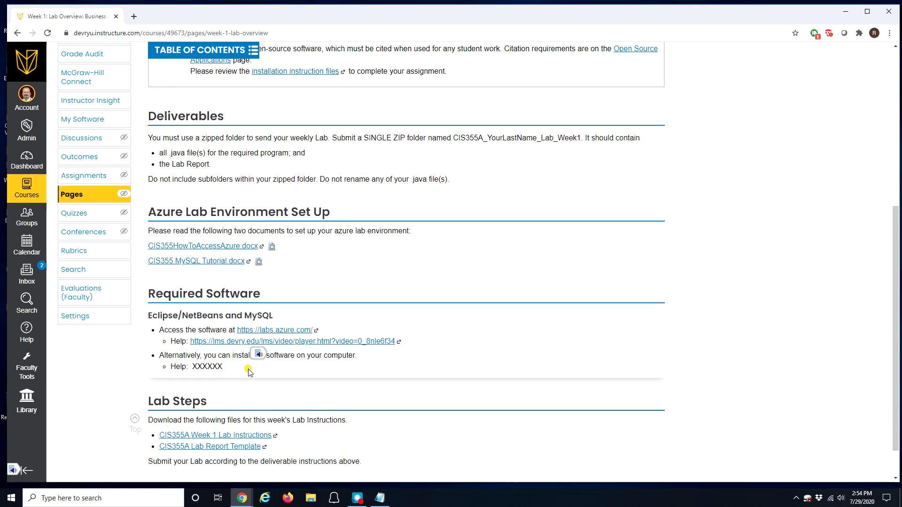
# Step: Go over the Notepad install list's Java JDK, NetBeans and MySQL Database Server entries, then minimize Notepad
pyautogui.click(379, 498)
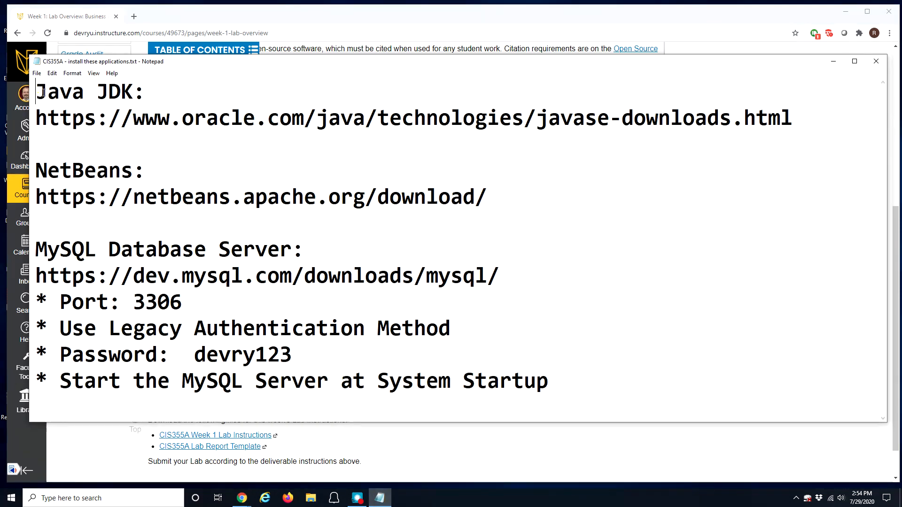
pyautogui.moveTo(46, 93); pyautogui.dragTo(134, 92)
pyautogui.moveTo(36, 92); pyautogui.dragTo(134, 91)
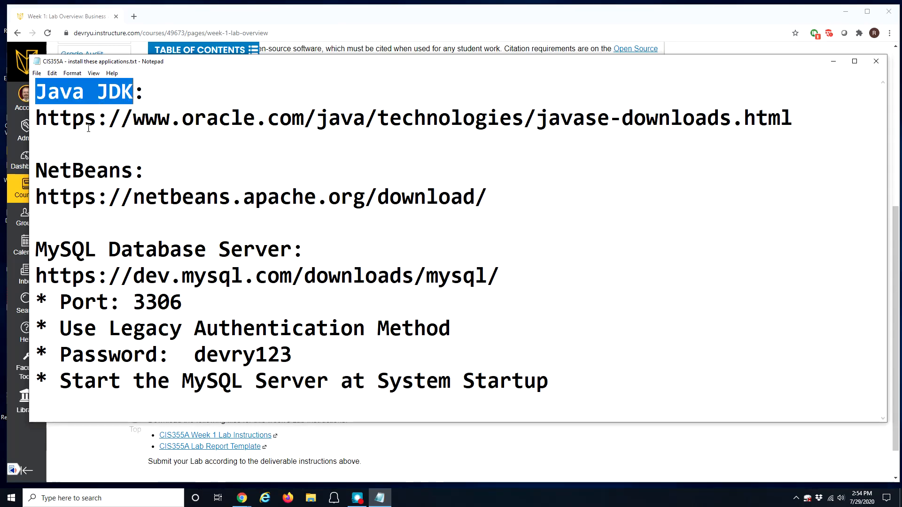
pyautogui.moveTo(36, 170); pyautogui.dragTo(134, 172)
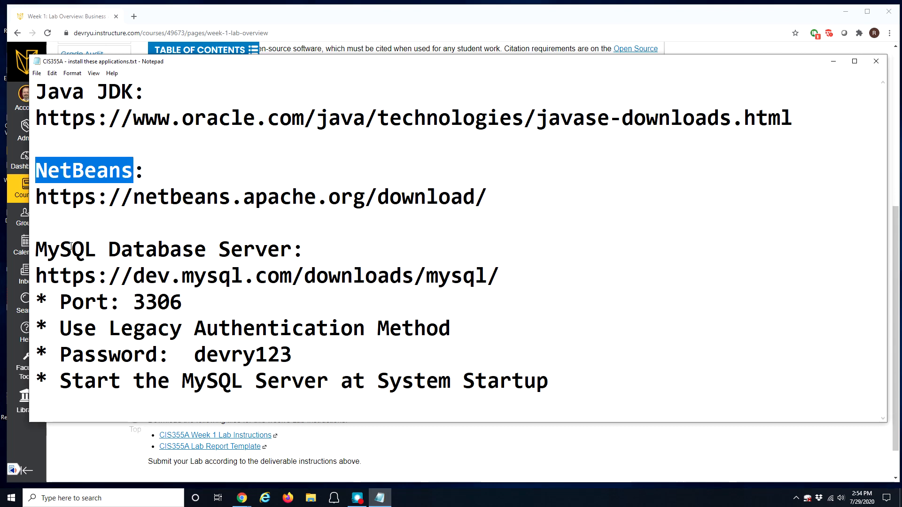
pyautogui.moveTo(36, 249); pyautogui.dragTo(297, 247)
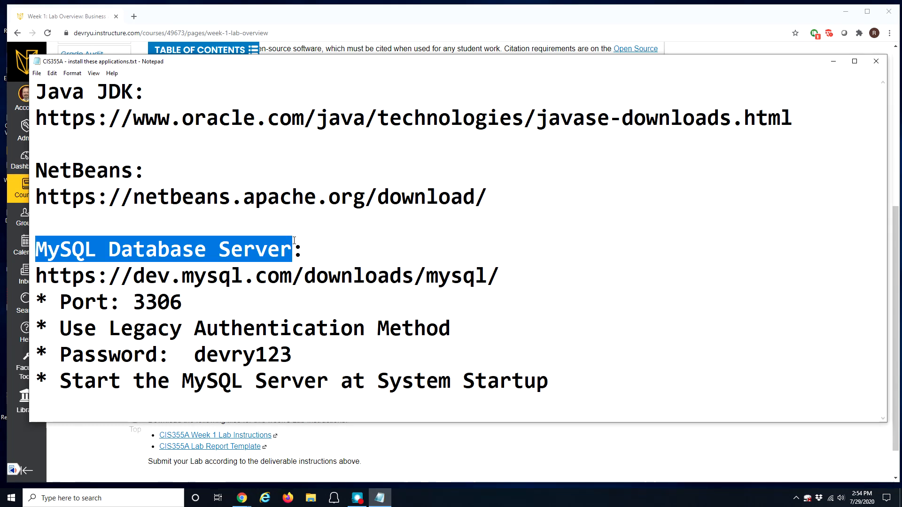
pyautogui.moveTo(157, 96); pyautogui.dragTo(39, 88)
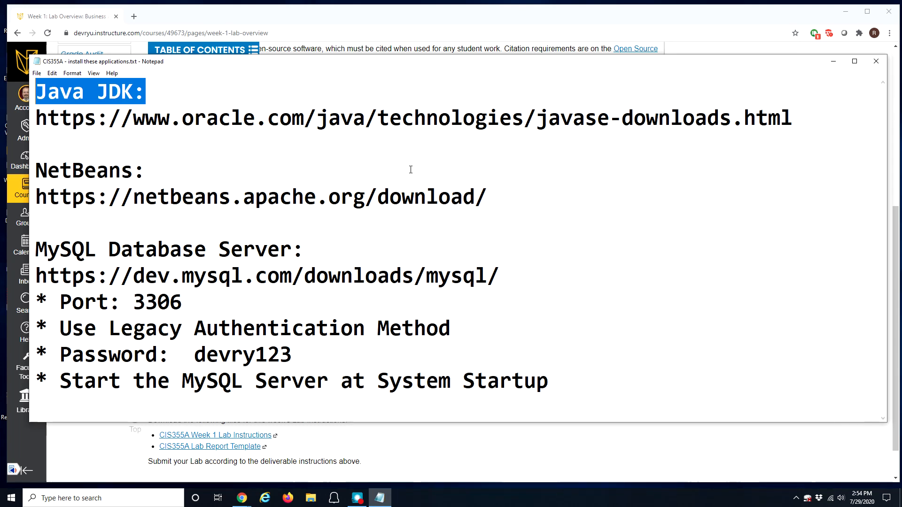
pyautogui.click(833, 61)
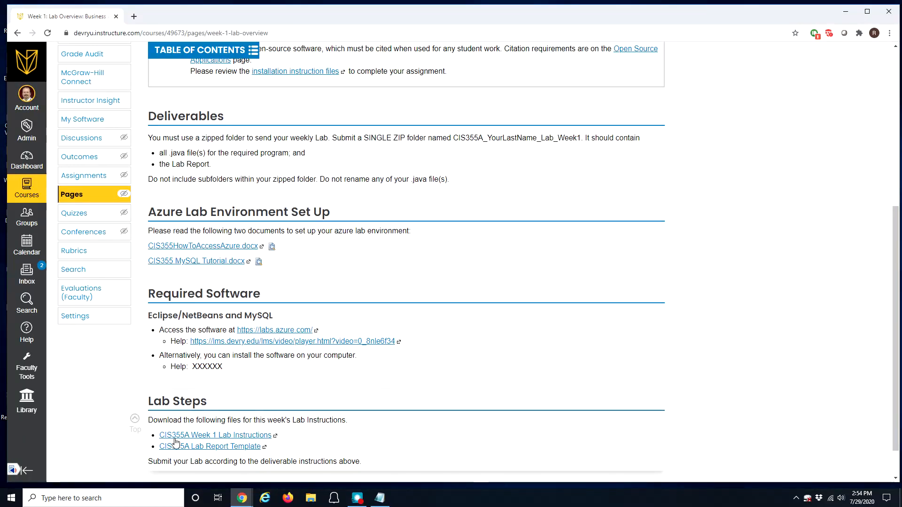
pyautogui.click(70, 498)
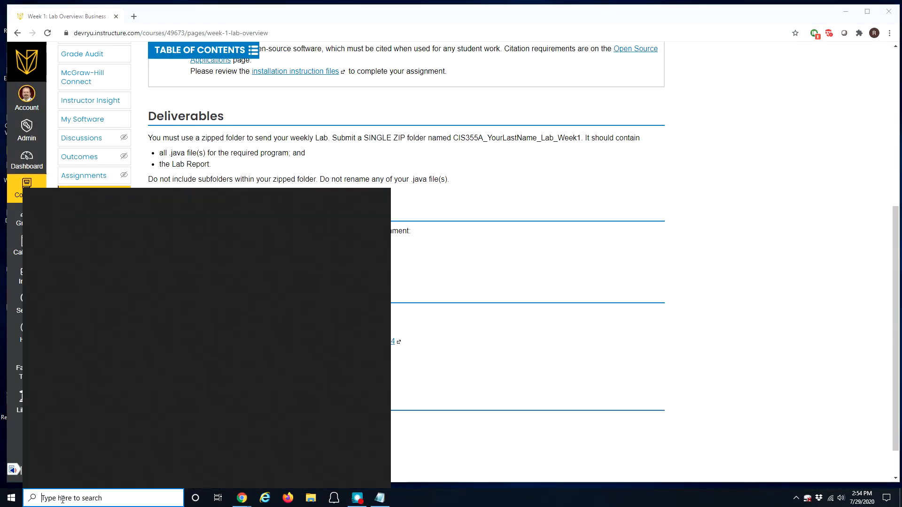
# Step: Search Windows for 'control panel' and launch the Control Panel app
pyautogui.write('cpmtr')
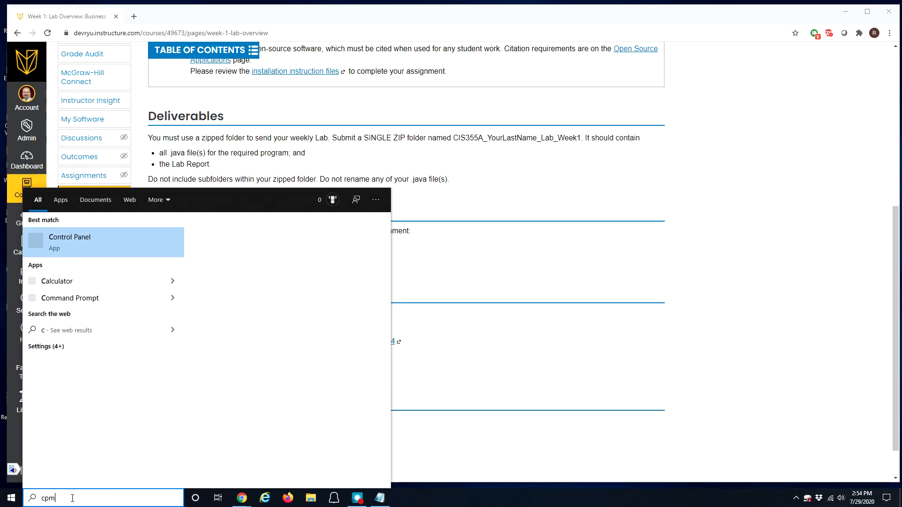
pyautogui.press('BackSpace')
pyautogui.press('BackSpace')
pyautogui.press('BackSpace')
pyautogui.press('BackSpace')
pyautogui.write('ontr')
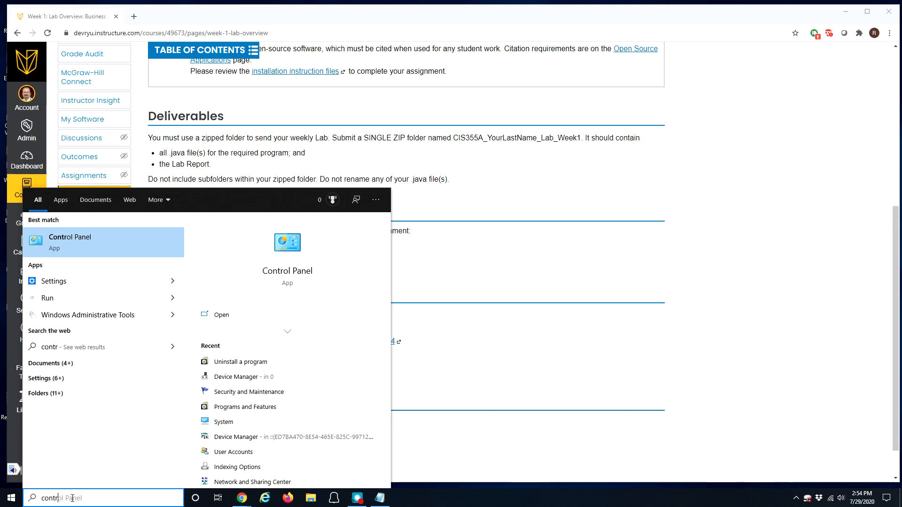
pyautogui.write('ol panel')
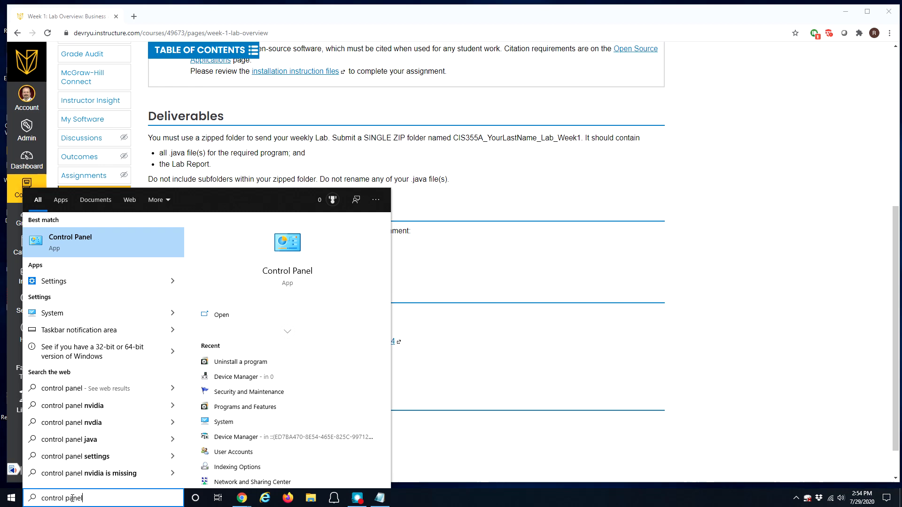
pyautogui.press('Return')
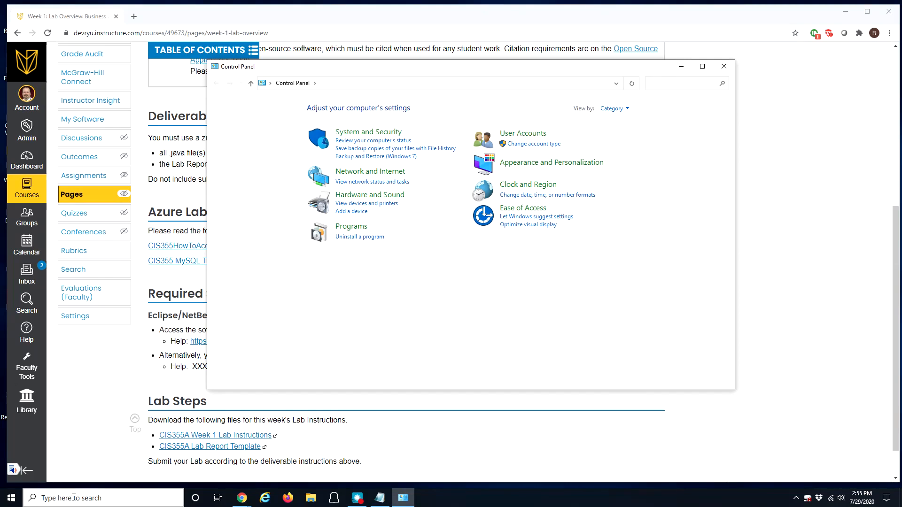
# Step: Uninstall Java(TM) SE Development Kit 14.0.1 from the installed programs, then close the window
pyautogui.click(357, 241)
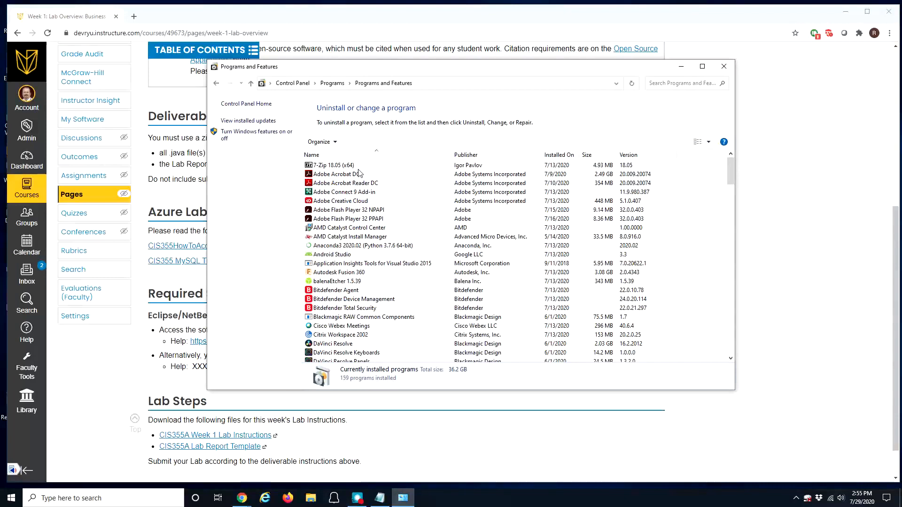
pyautogui.scroll(-3, 376, 212)
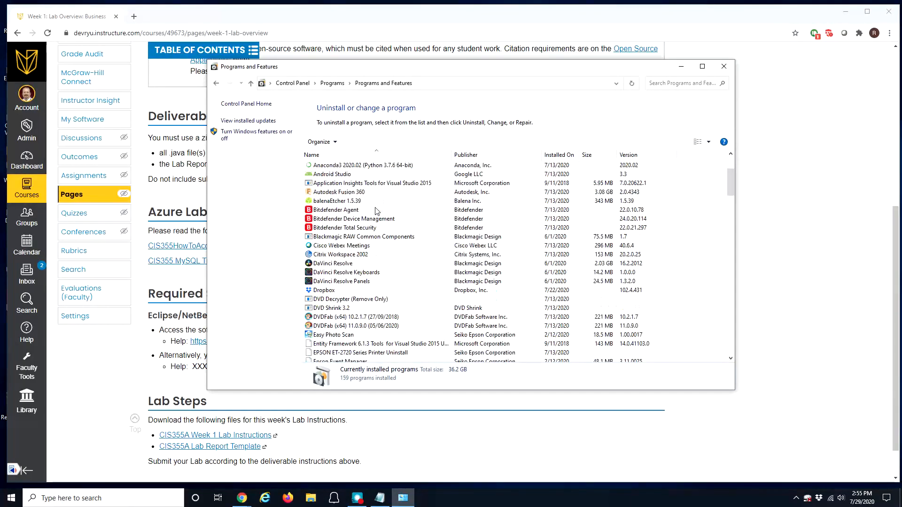
pyautogui.scroll(-7, 376, 212)
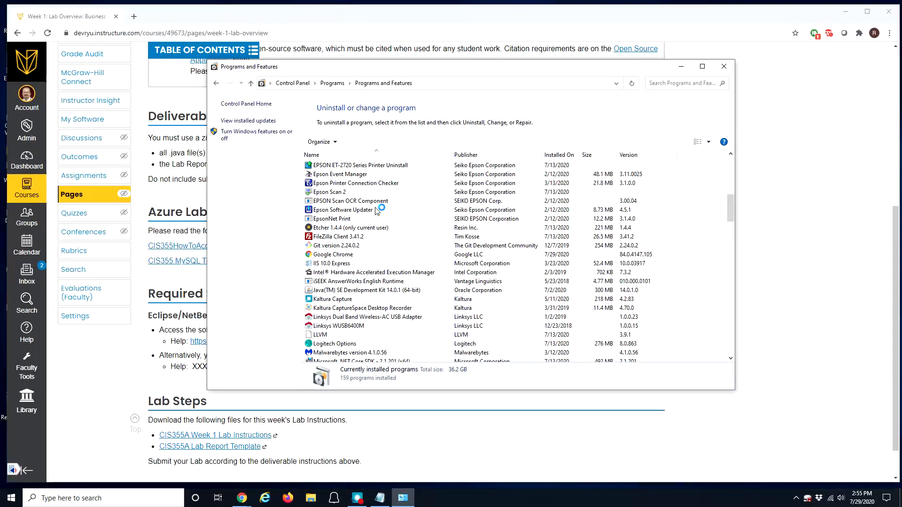
pyautogui.click(339, 291)
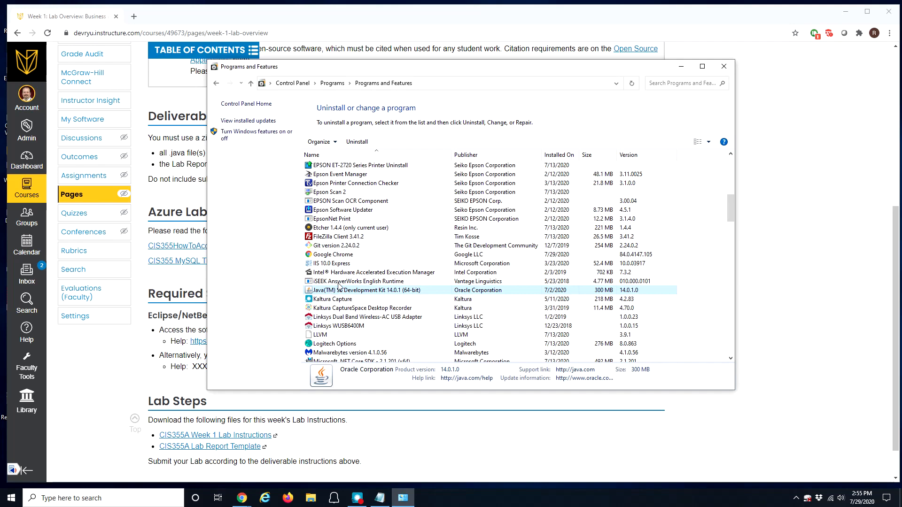
pyautogui.click(355, 143)
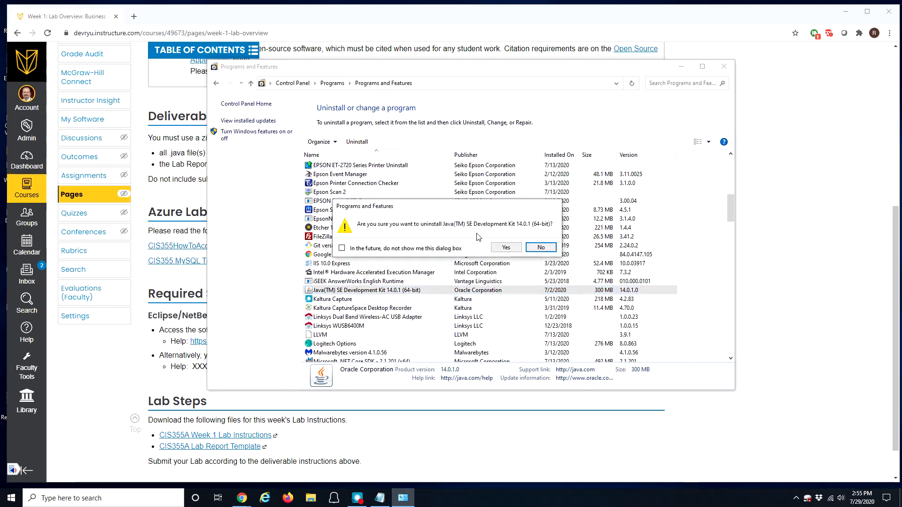
pyautogui.click(505, 248)
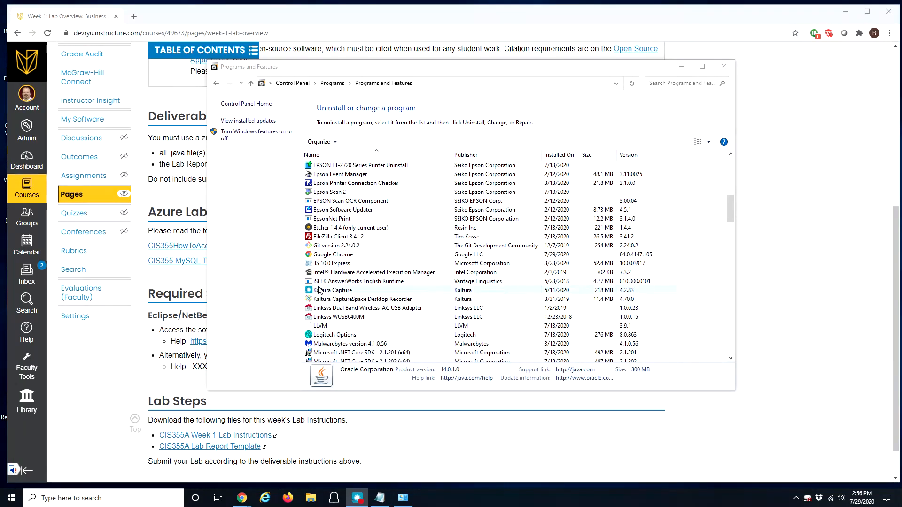
pyautogui.click(723, 68)
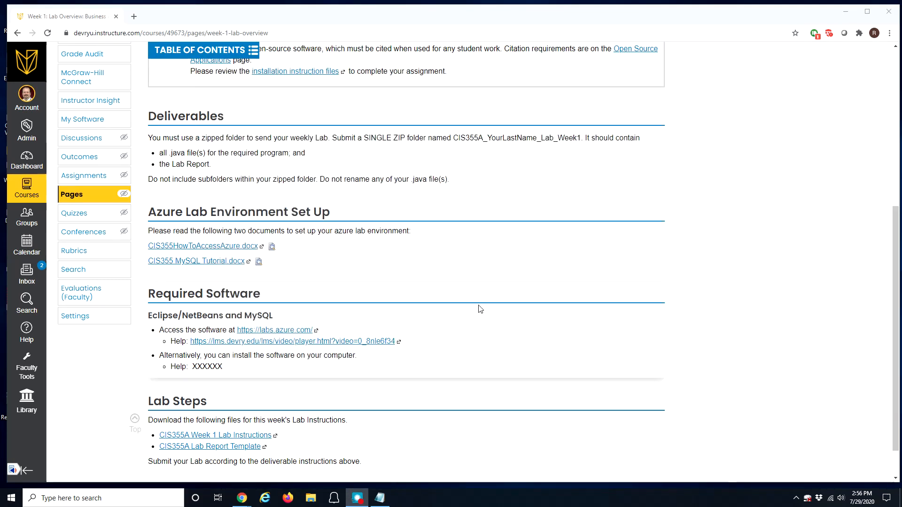
# Step: Select the Oracle javase-downloads address in the Notepad install list, then open a new Chrome tab
pyautogui.click(380, 498)
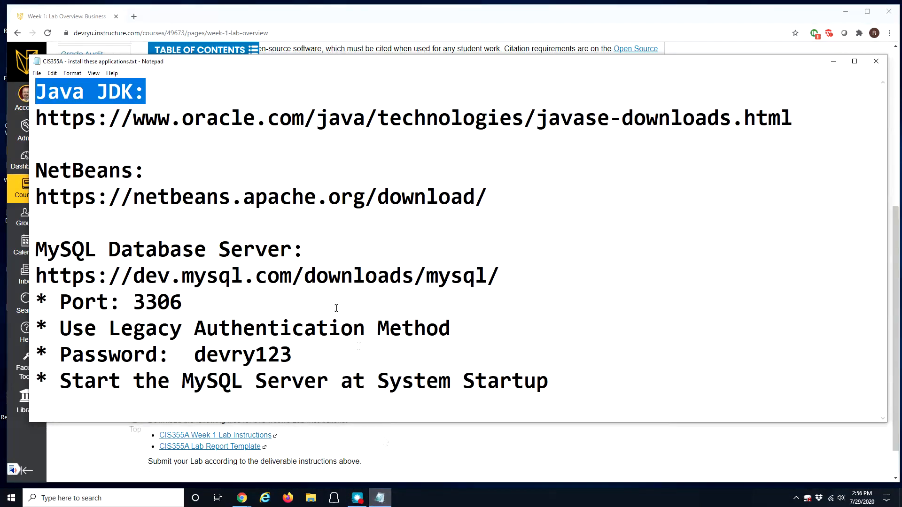
pyautogui.moveTo(109, 119); pyautogui.dragTo(630, 90)
pyautogui.moveTo(36, 119); pyautogui.dragTo(649, 115)
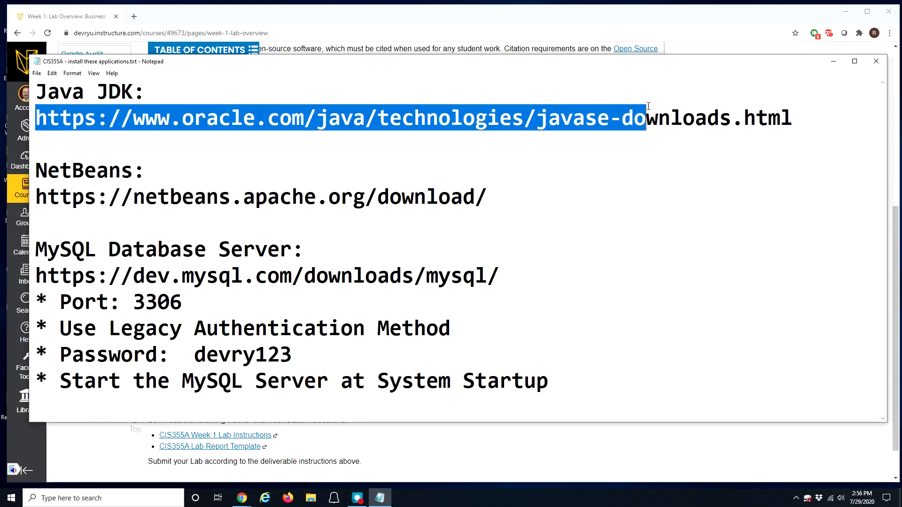
pyautogui.moveTo(771, 100); pyautogui.dragTo(796, 111)
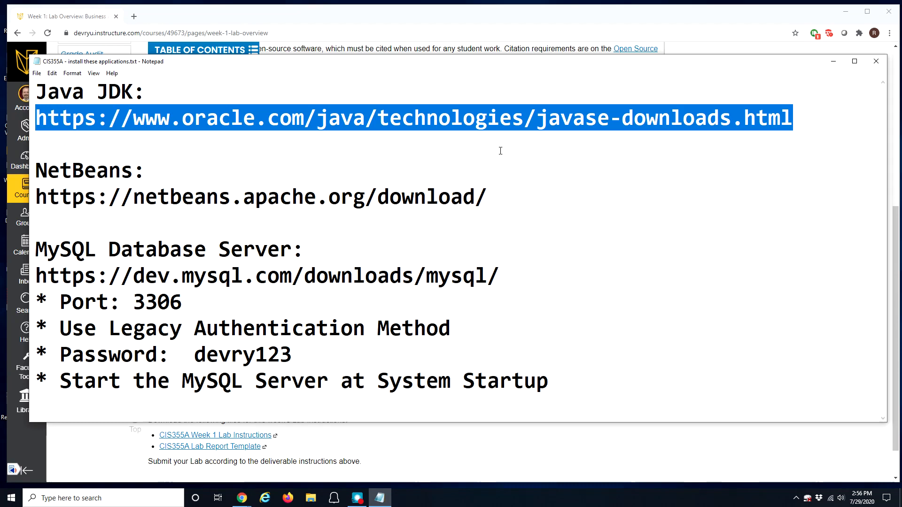
pyautogui.click(134, 17)
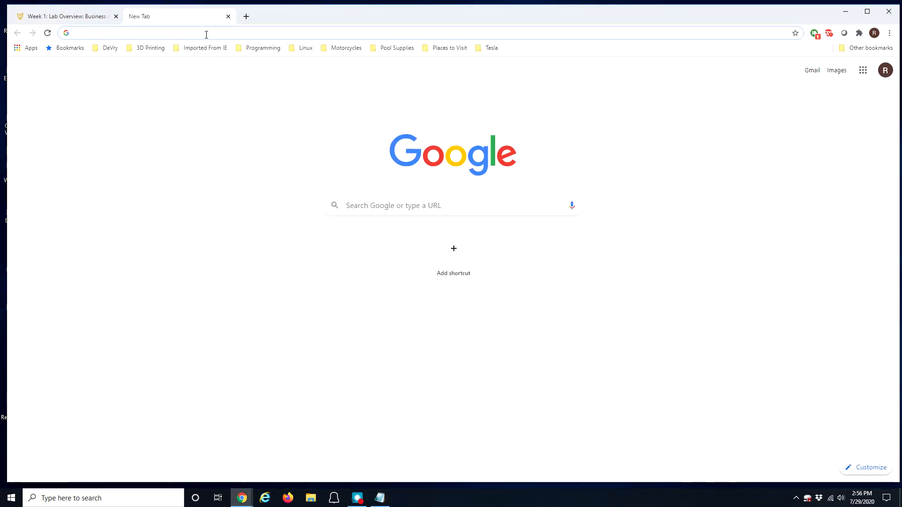
# Step: Google 'jdk' and open the 'Java SE - Downloads | Oracle Technology Network' result
pyautogui.click(387, 212)
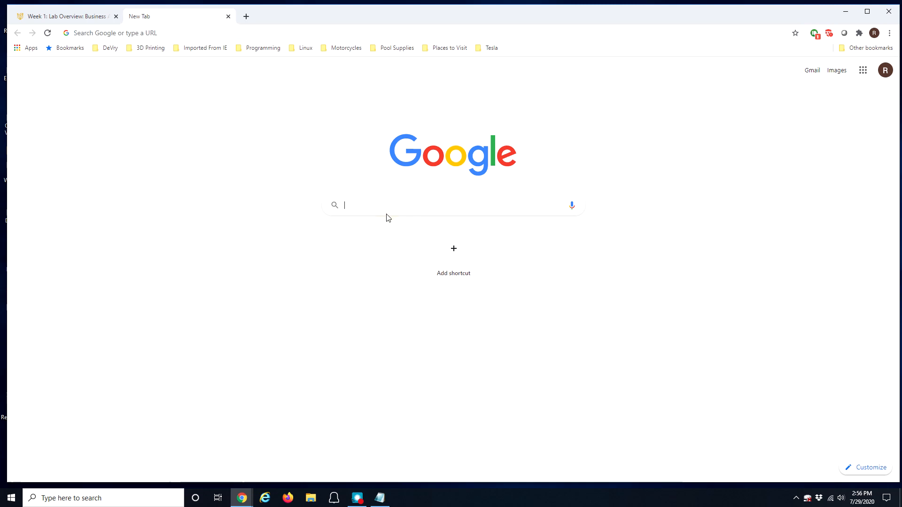
pyautogui.write('jdk')
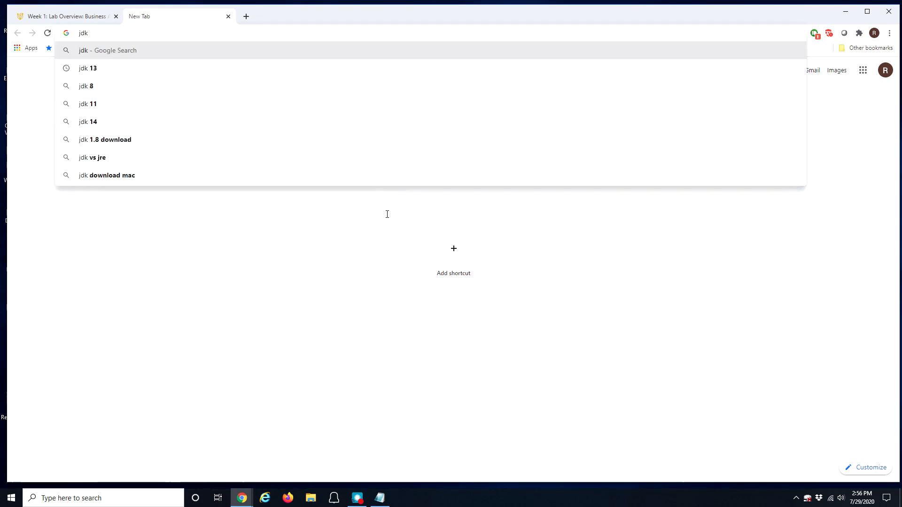
pyautogui.press('Return')
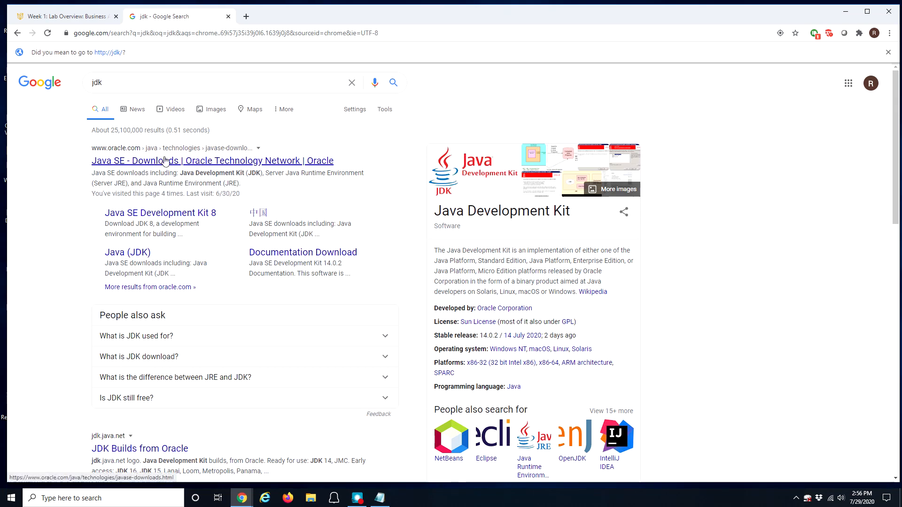
pyautogui.click(209, 166)
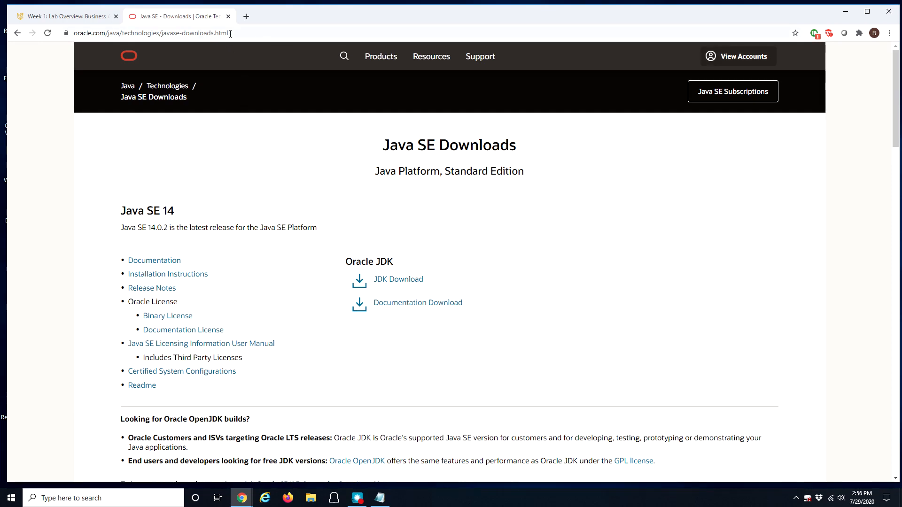
# Step: Check the Notepad link list, then open Oracle's Java SE 14 JDK Download page
pyautogui.click(381, 497)
pyautogui.moveTo(340, 66); pyautogui.dragTo(340, 85)
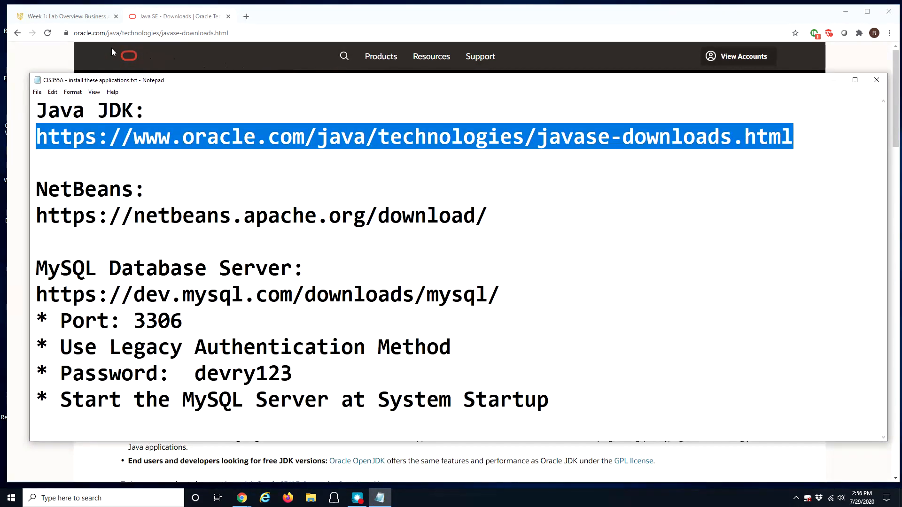
pyautogui.click(832, 82)
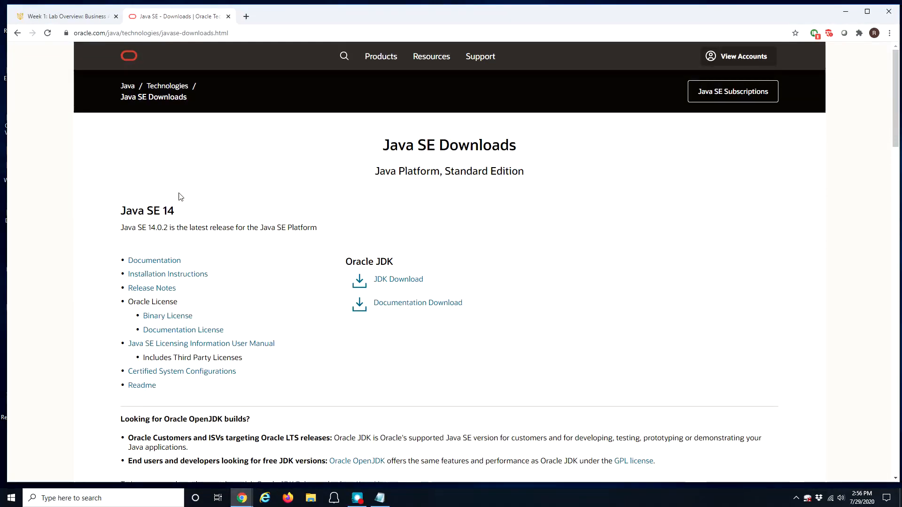
pyautogui.click(399, 281)
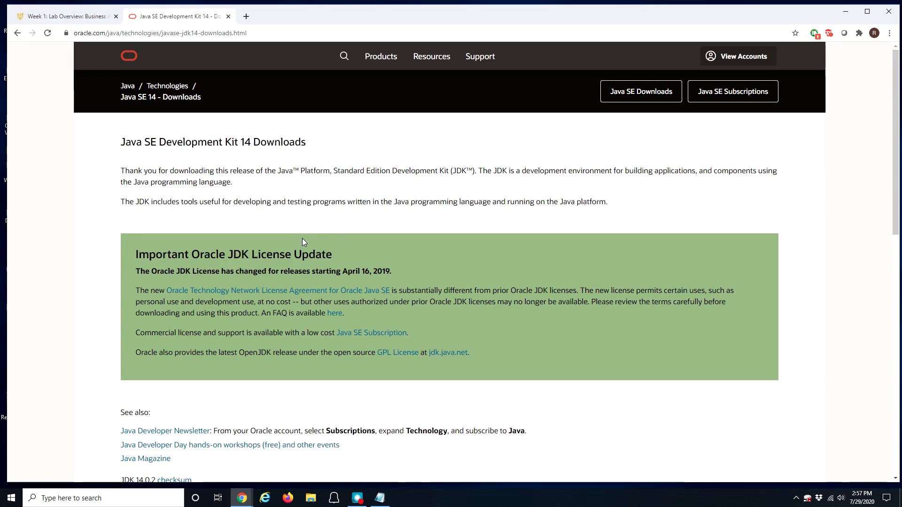
# Step: Return to the Java SE Downloads overview to note the Oracle OpenJDK builds heading, then reopen JDK 14
pyautogui.scroll(-4, 249, 320)
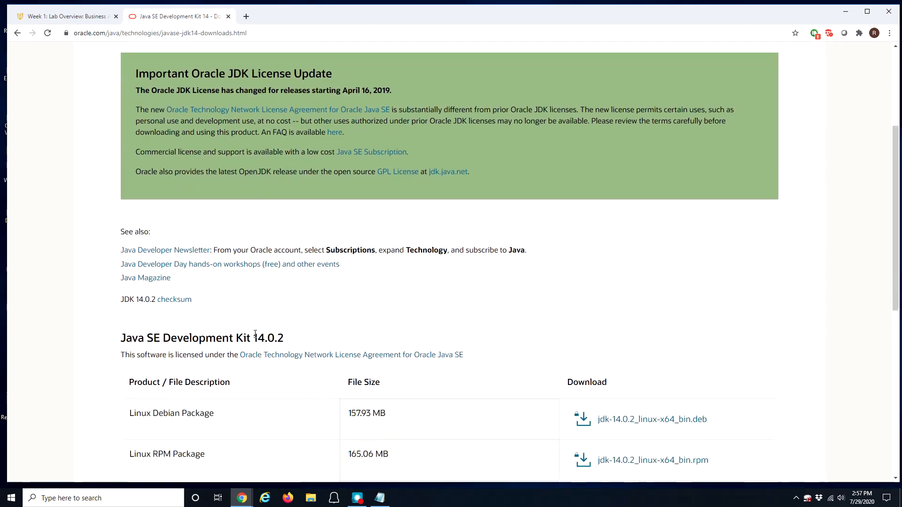
pyautogui.scroll(-6, 255, 334)
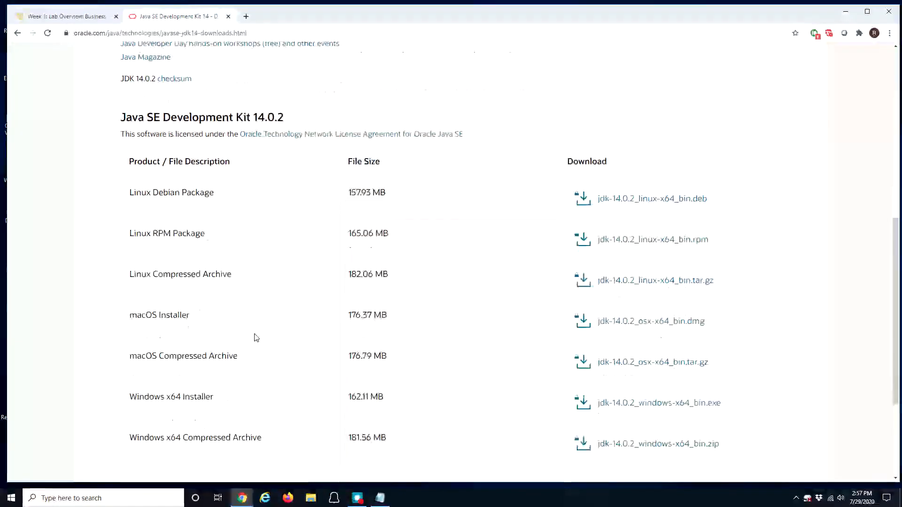
pyautogui.scroll(10, 255, 337)
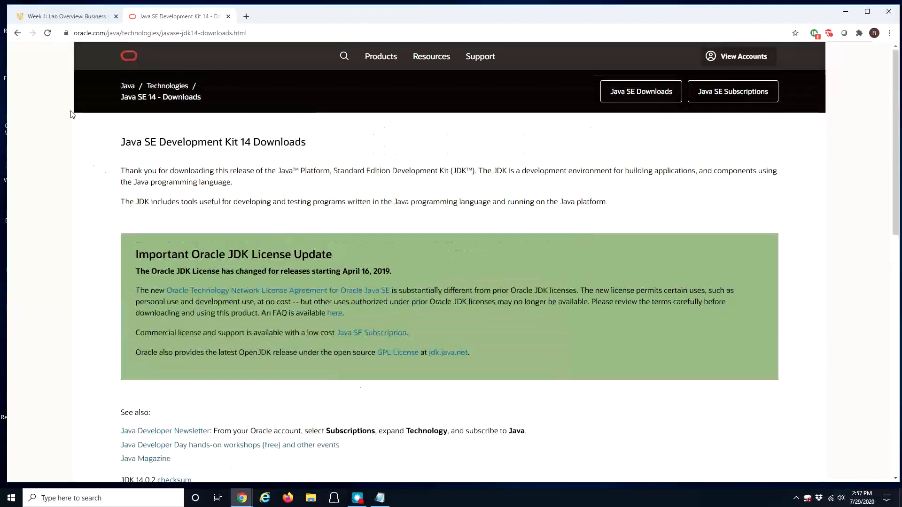
pyautogui.click(17, 33)
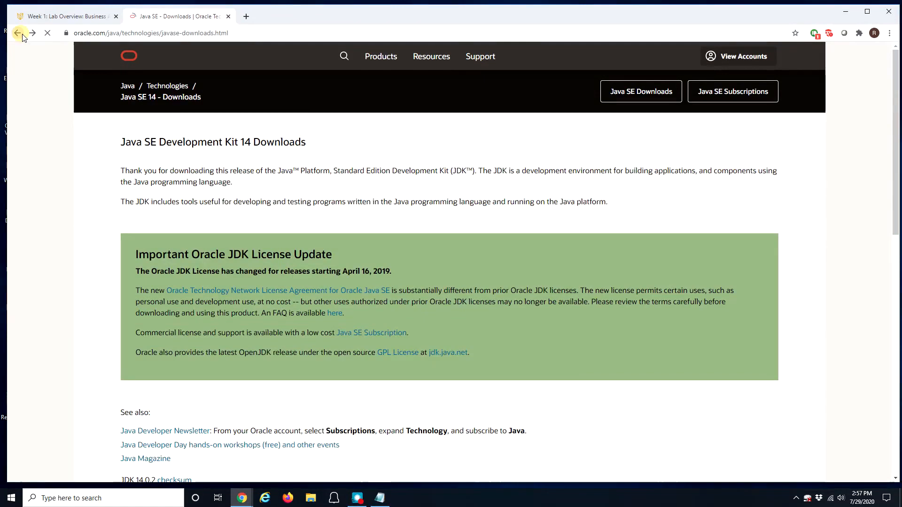
pyautogui.scroll(-5, 328, 268)
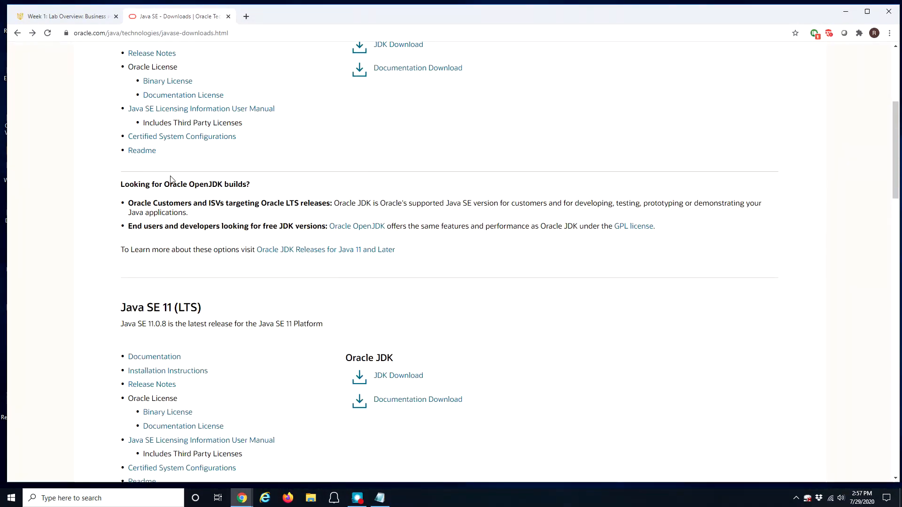
pyautogui.moveTo(172, 184); pyautogui.dragTo(227, 185)
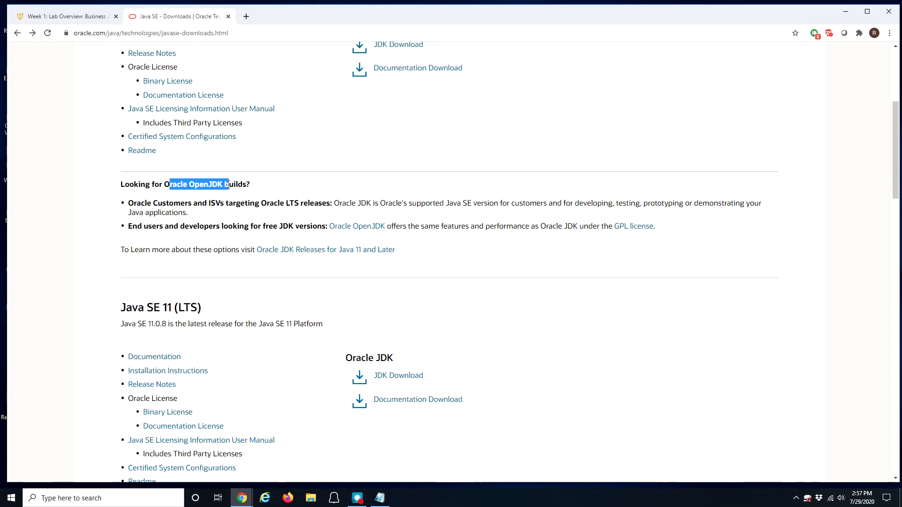
pyautogui.scroll(4, 327, 221)
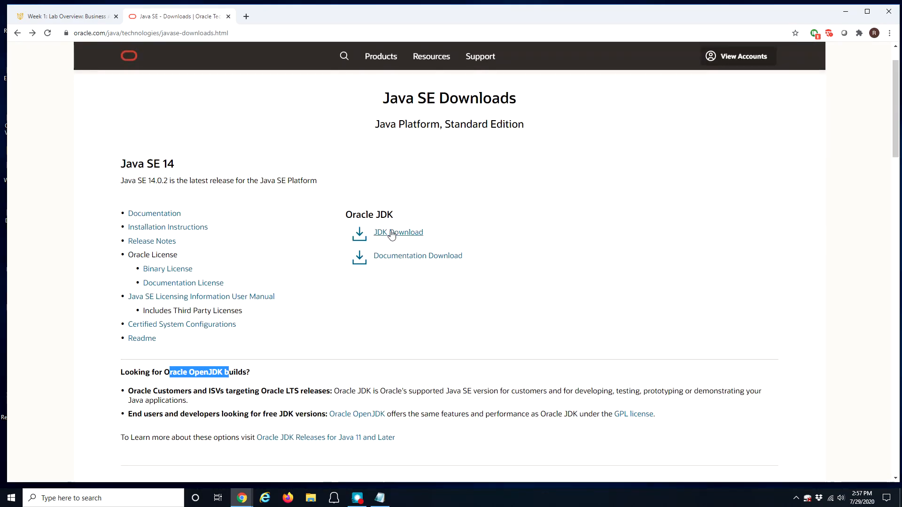
pyautogui.click(398, 233)
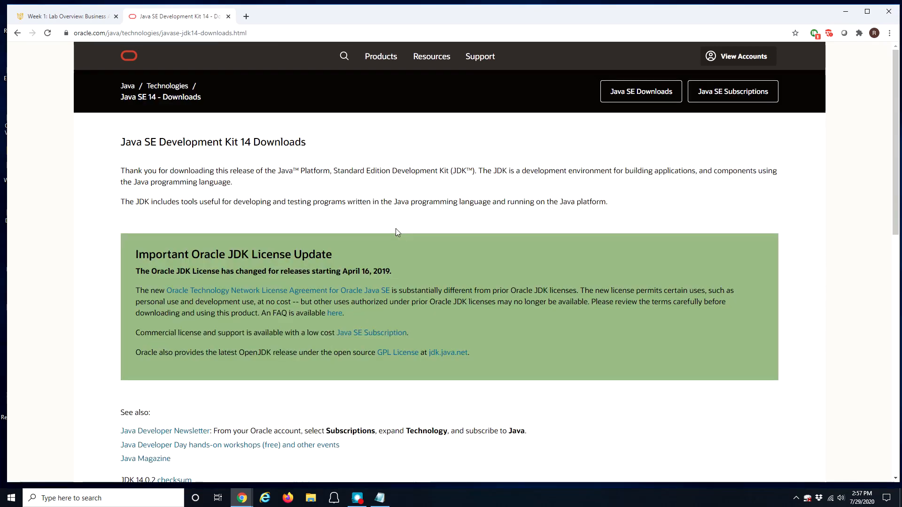
# Step: Find the Windows x64 Installer row in the JDK 14.0.2 table and request its download
pyautogui.scroll(-8, 292, 197)
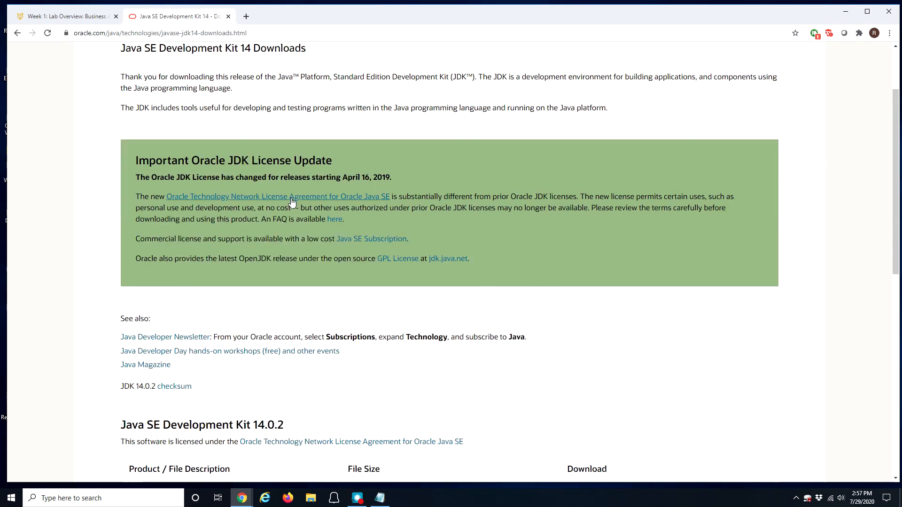
pyautogui.scroll(-1, 292, 198)
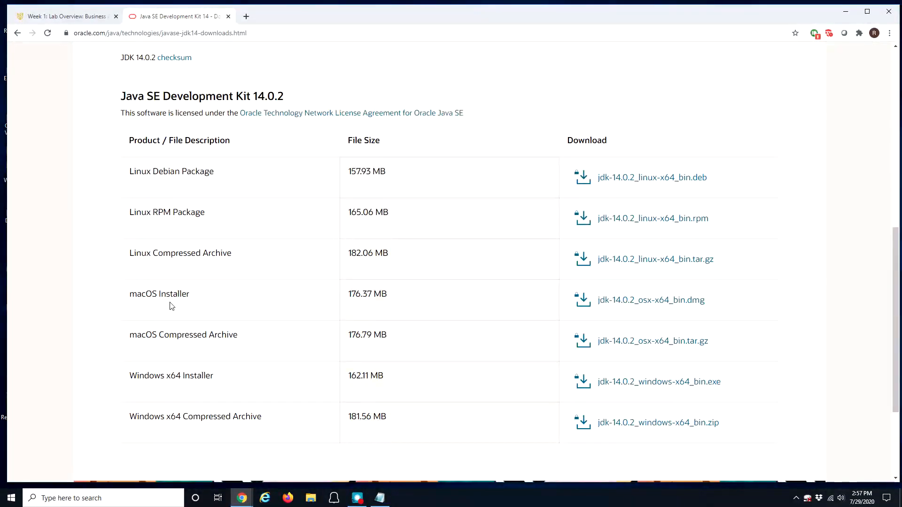
pyautogui.moveTo(136, 376); pyautogui.dragTo(218, 385)
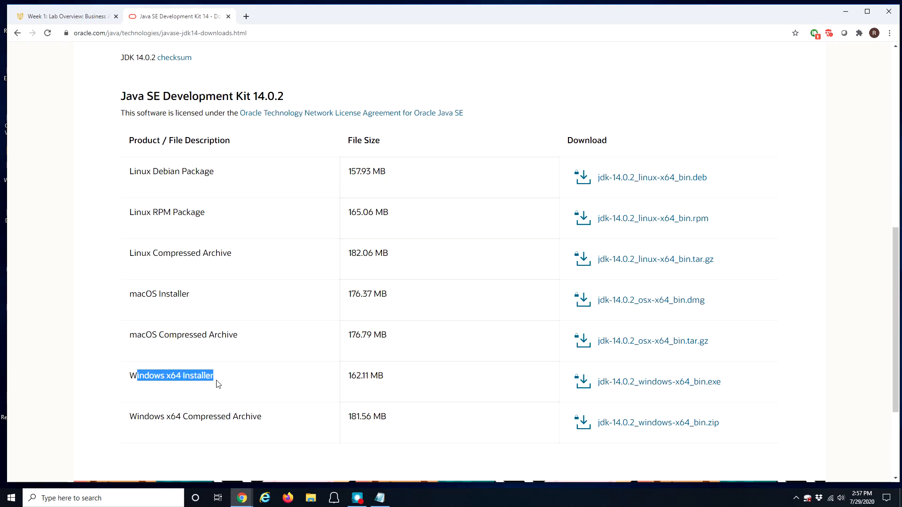
pyautogui.scroll(-1, 207, 371)
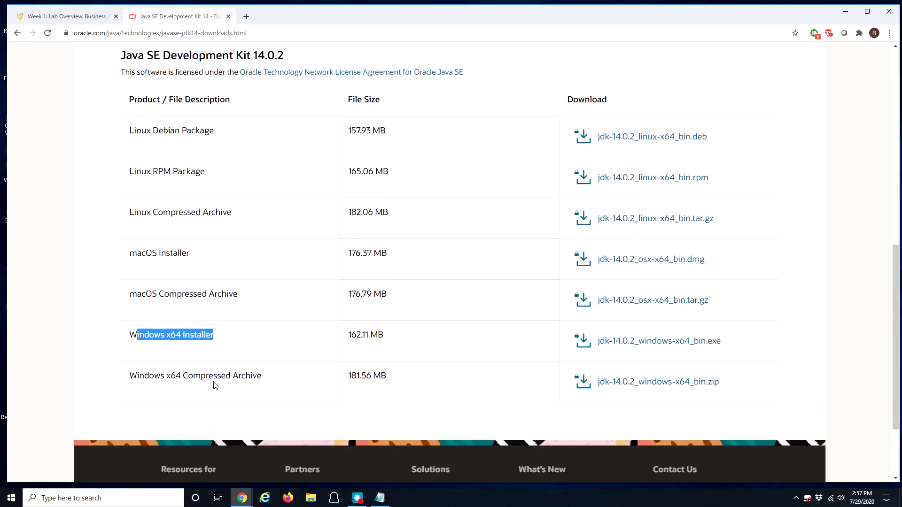
pyautogui.click(178, 326)
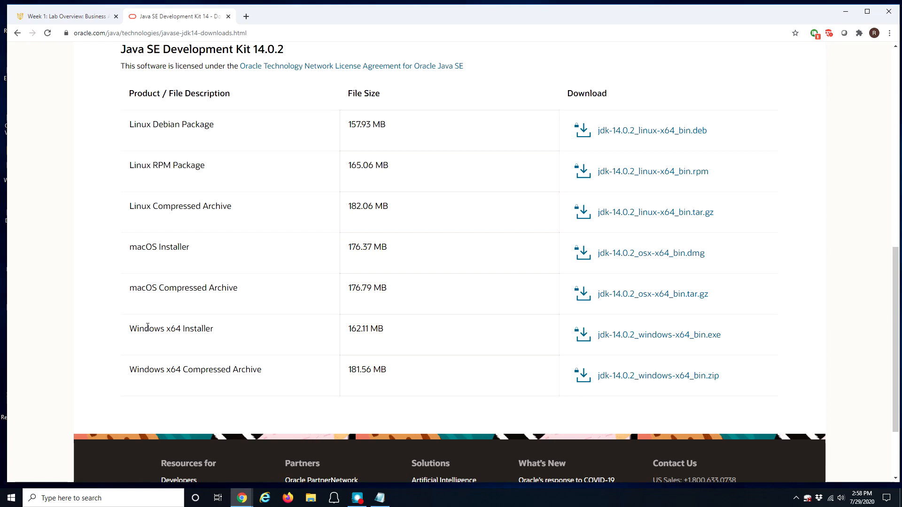
pyautogui.moveTo(149, 329); pyautogui.dragTo(214, 338)
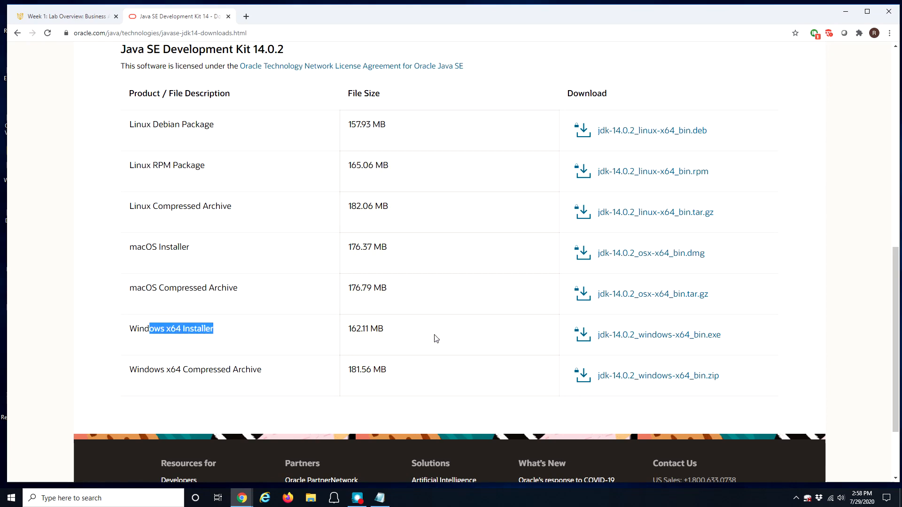
pyautogui.click(653, 335)
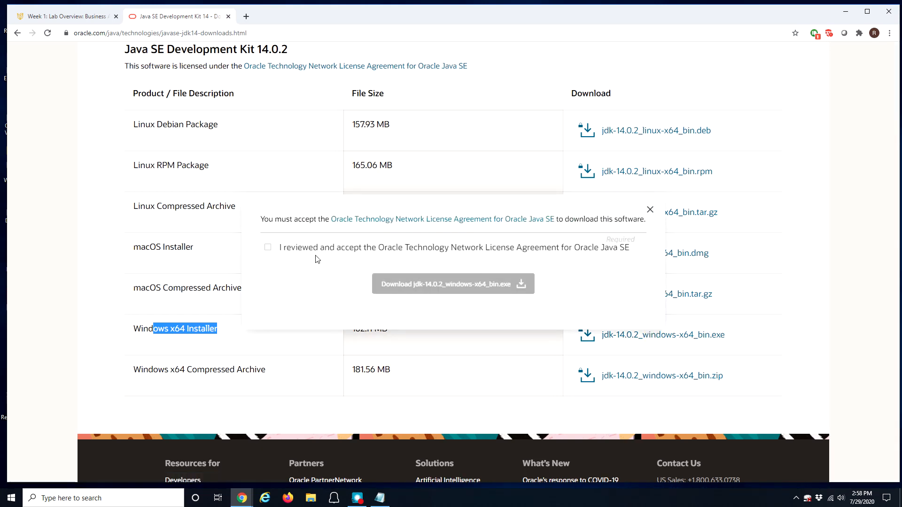
# Step: Accept the Oracle license, download jdk-14.0.2_windows-x64_bin.exe, and run the installer
pyautogui.click(268, 248)
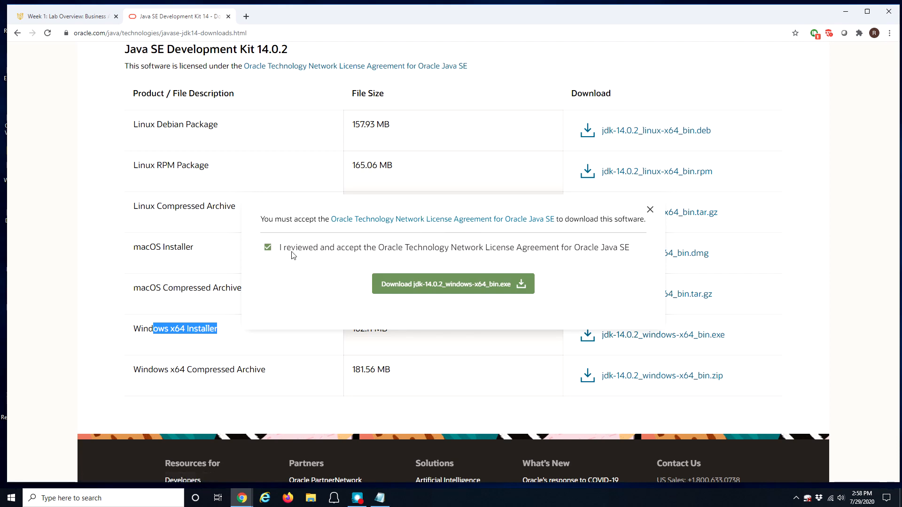
pyautogui.click(432, 285)
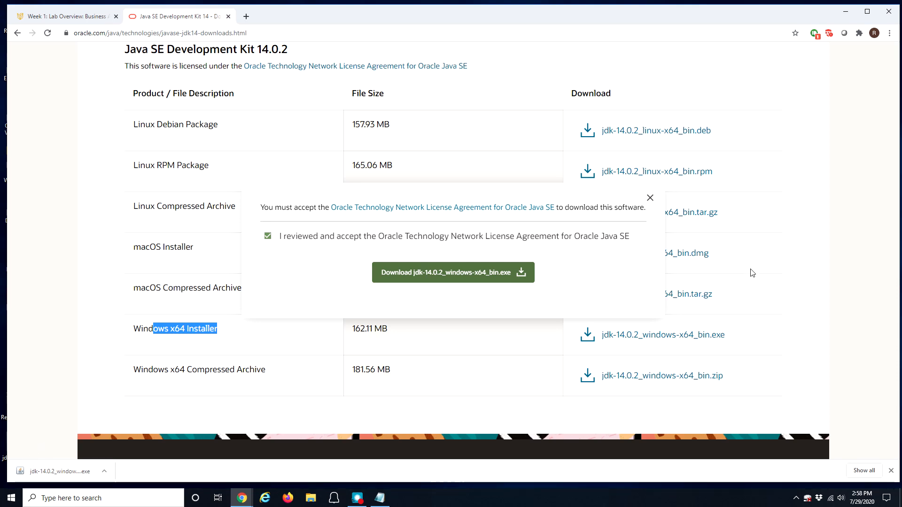
pyautogui.click(650, 199)
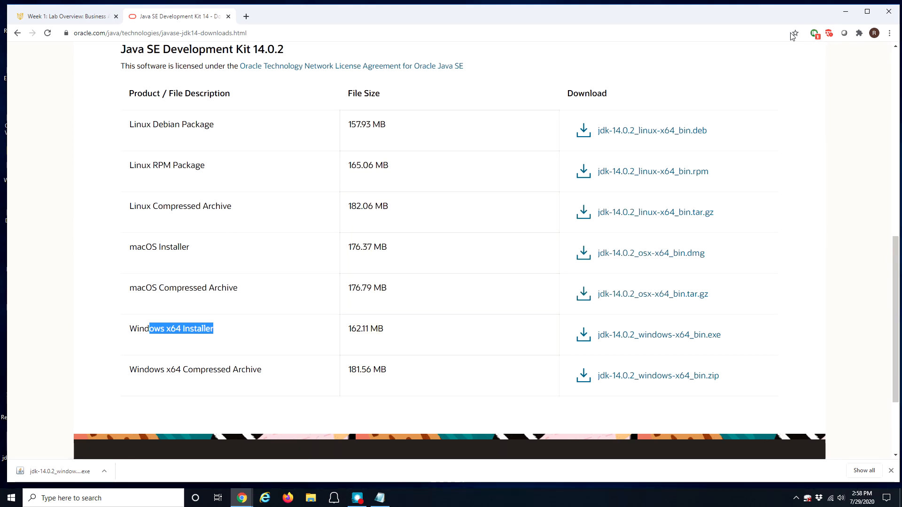
pyautogui.click(52, 472)
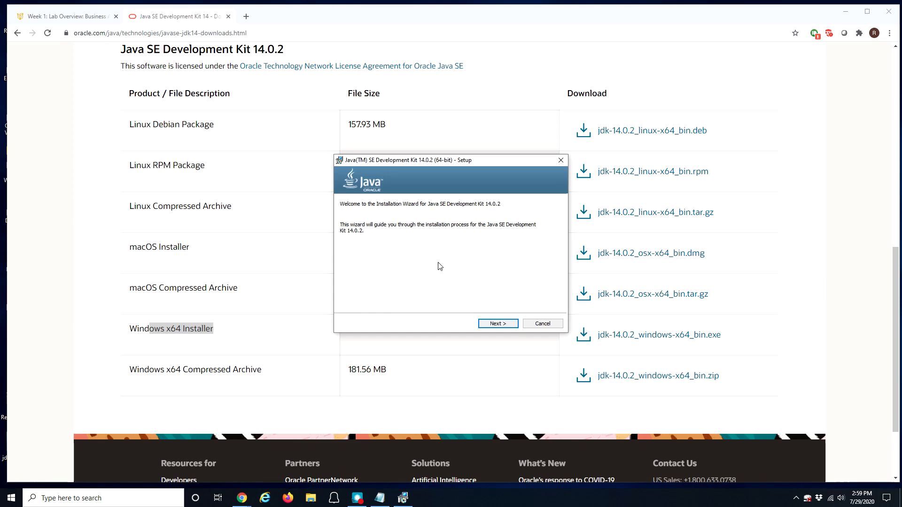
# Step: Install JDK 14.0.2 to the default C:\Program Files\Java\jdk-14.0.2\ folder and close the installer
pyautogui.moveTo(421, 168); pyautogui.dragTo(382, 183)
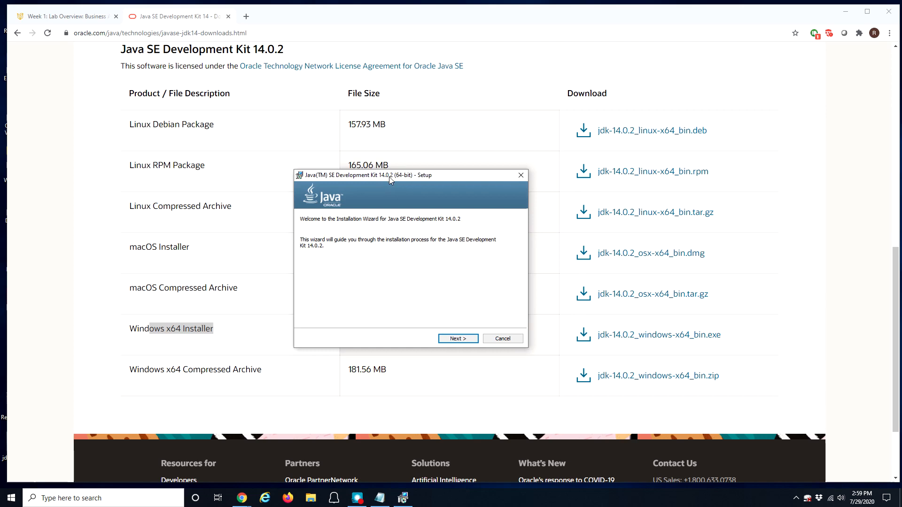
pyautogui.click(228, 16)
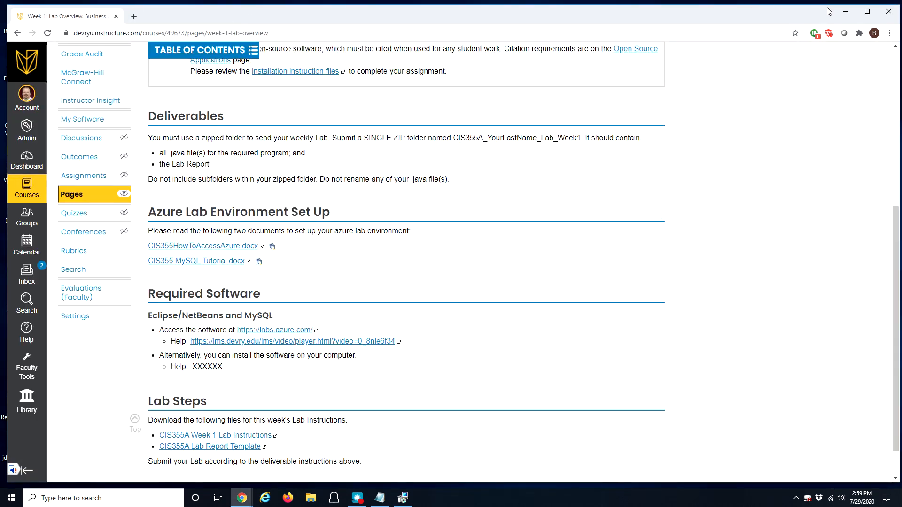
pyautogui.click(846, 12)
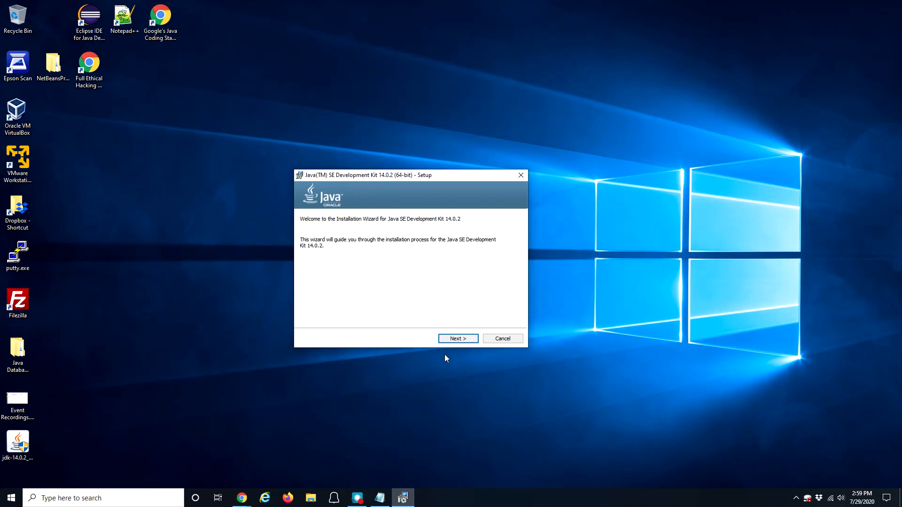
pyautogui.click(453, 342)
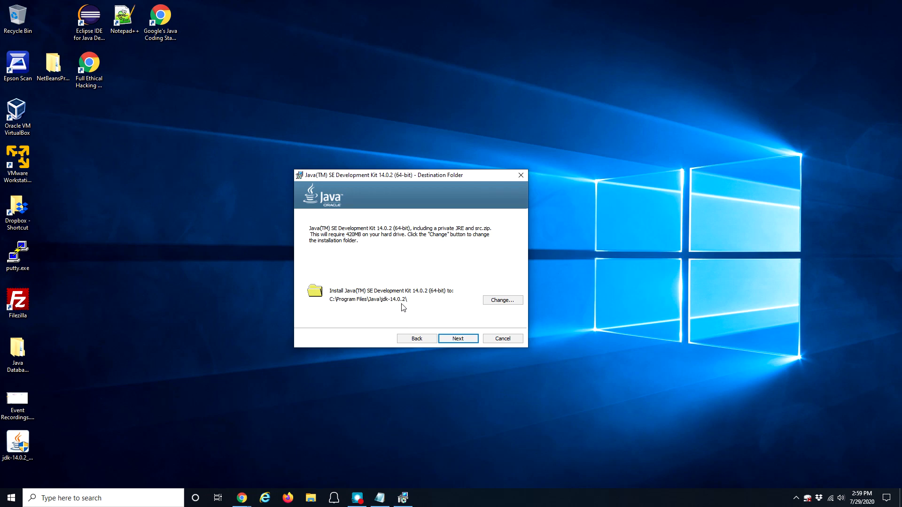
pyautogui.click(458, 339)
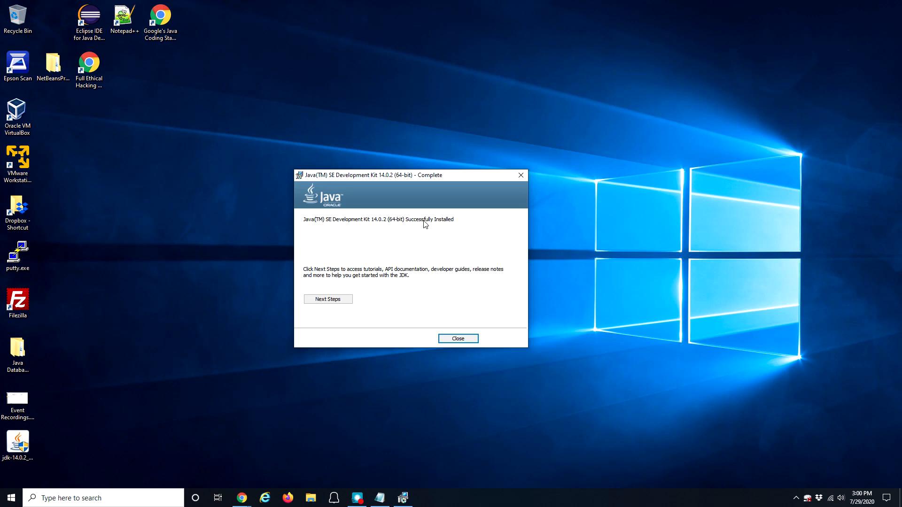
pyautogui.click(468, 342)
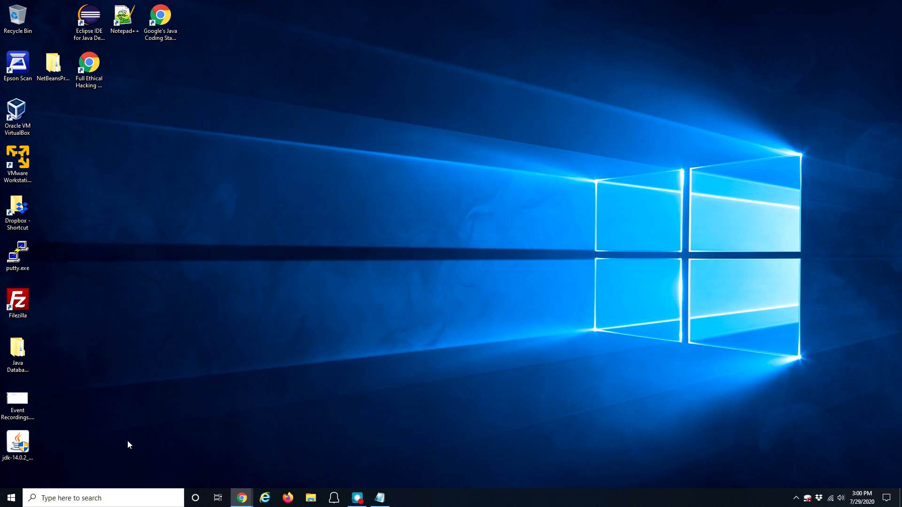
# Step: Search 'environment variables' and open Edit the system environment variables, then its Environment Variables list
pyautogui.click(70, 499)
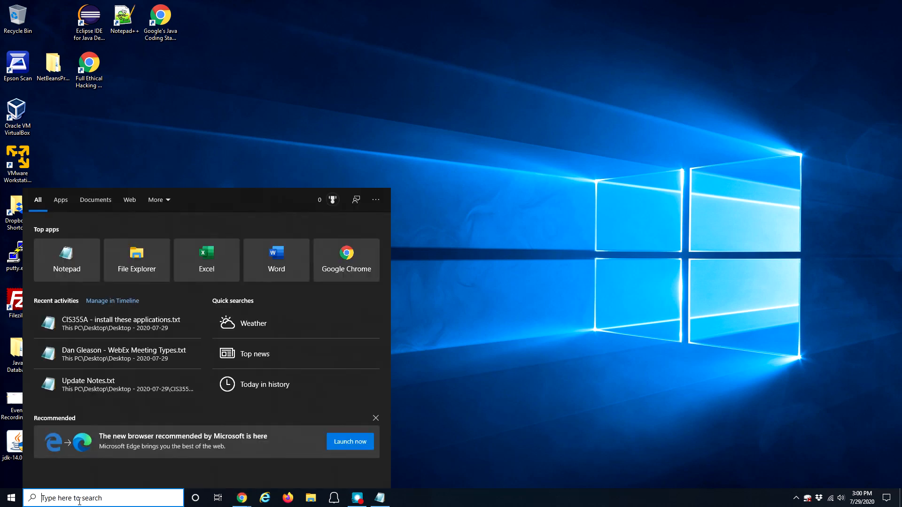
pyautogui.write('e')
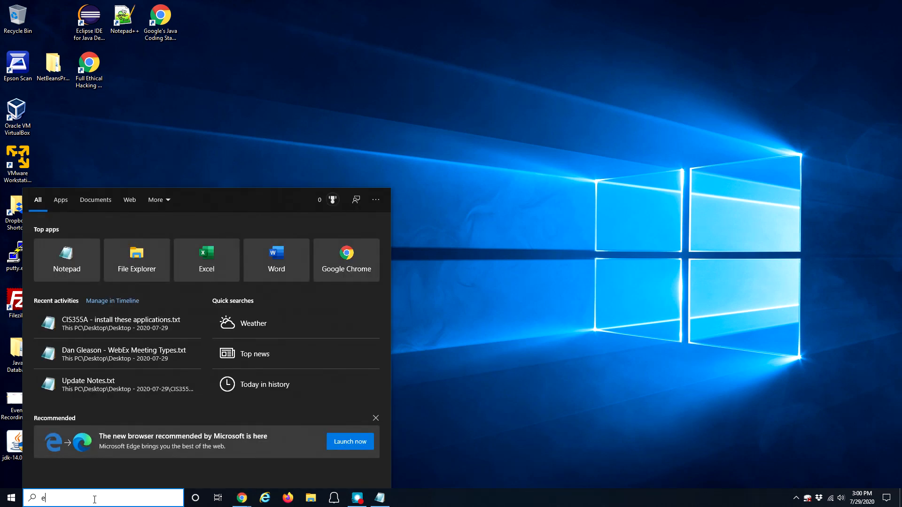
pyautogui.write('nvironment')
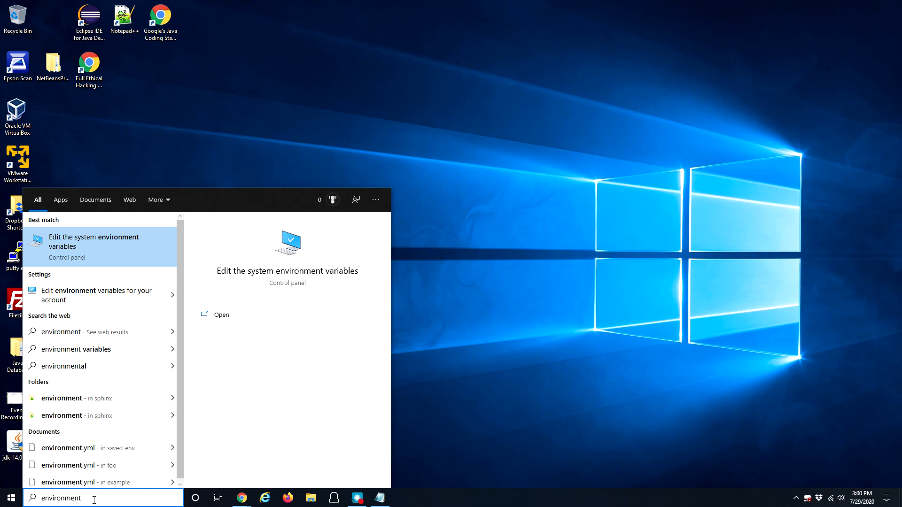
pyautogui.write('v')
pyautogui.write('ar')
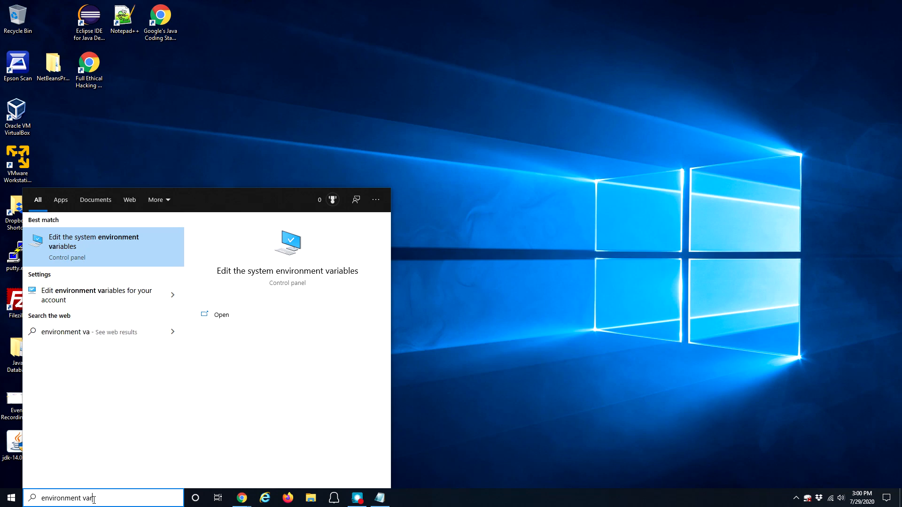
pyautogui.write('iables')
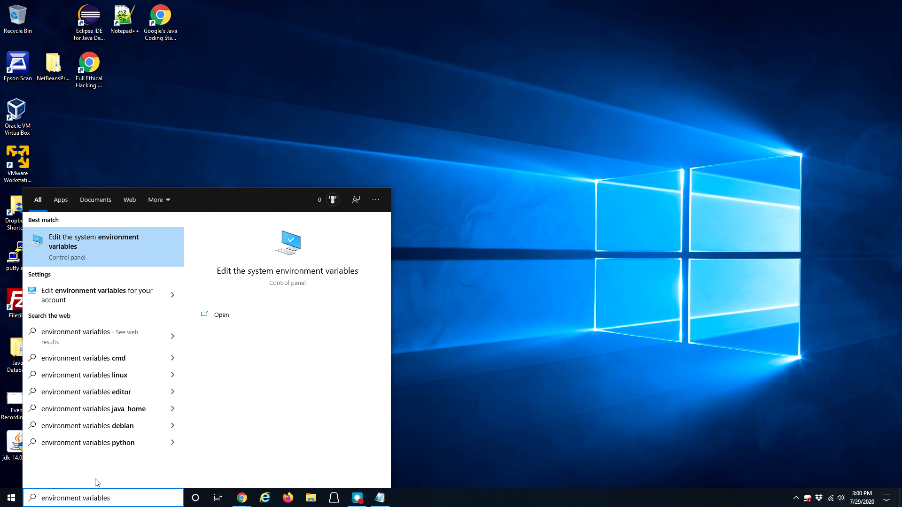
pyautogui.click(78, 246)
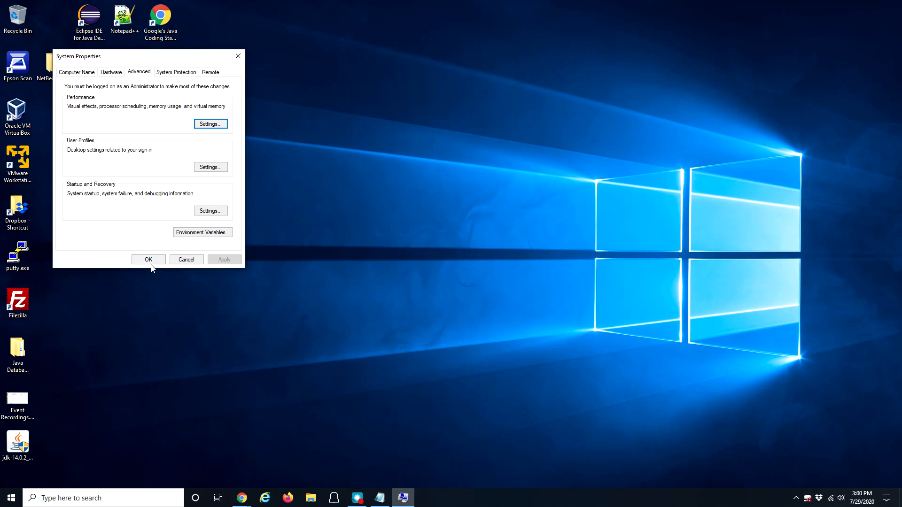
pyautogui.click(204, 235)
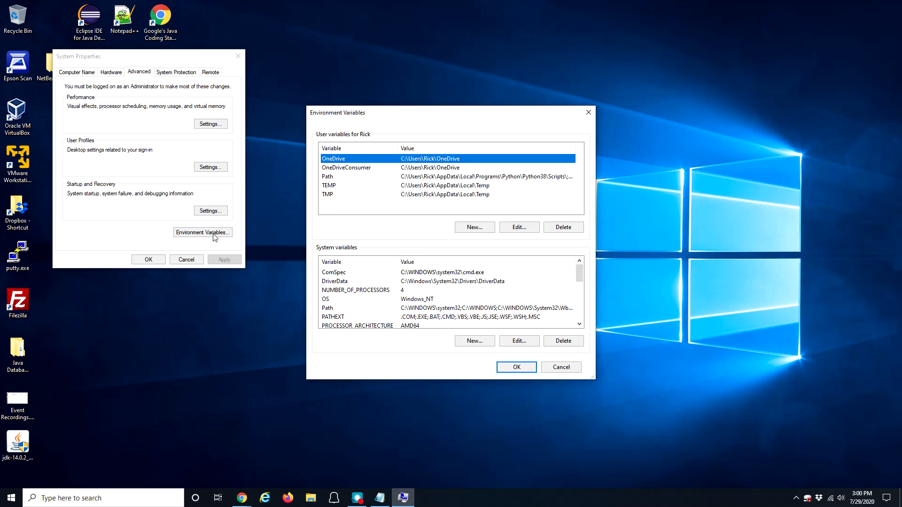
# Step: Edit the user Path variable and start a new entry, then bring up File Explorer
pyautogui.click(330, 178)
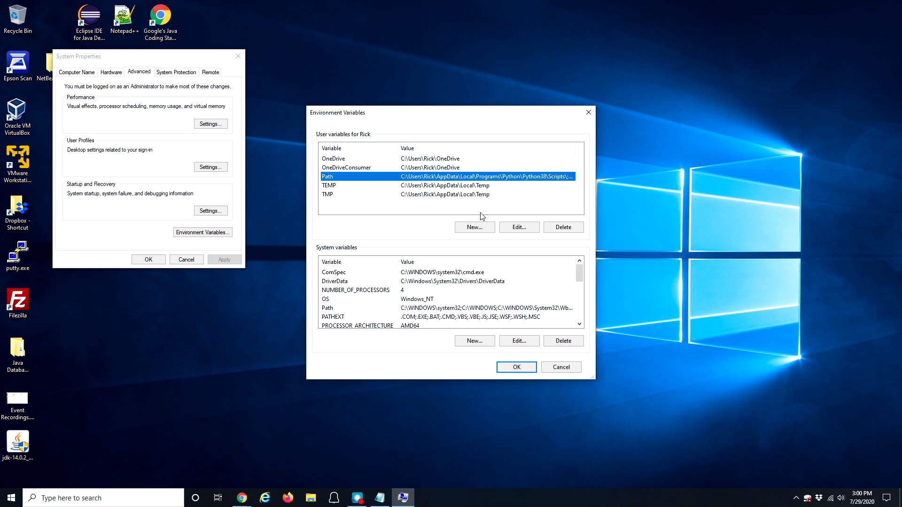
pyautogui.click(519, 228)
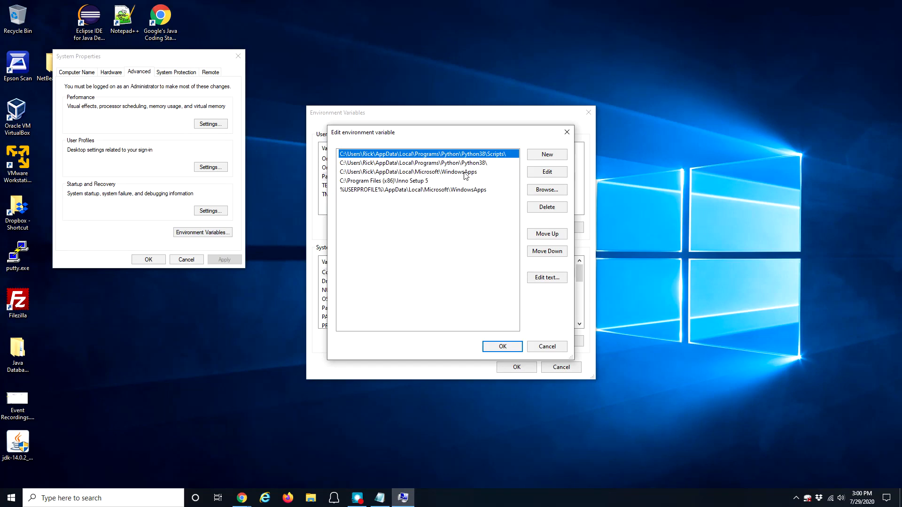
pyautogui.click(546, 158)
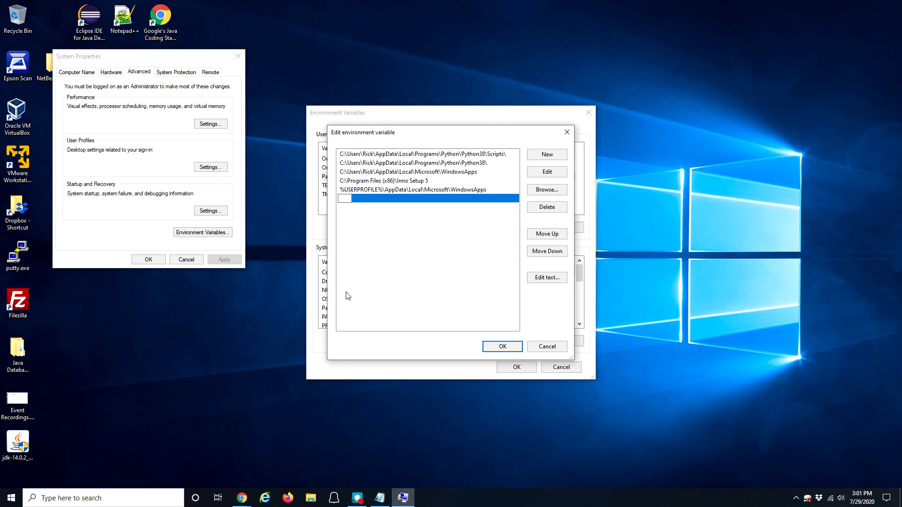
pyautogui.click(311, 501)
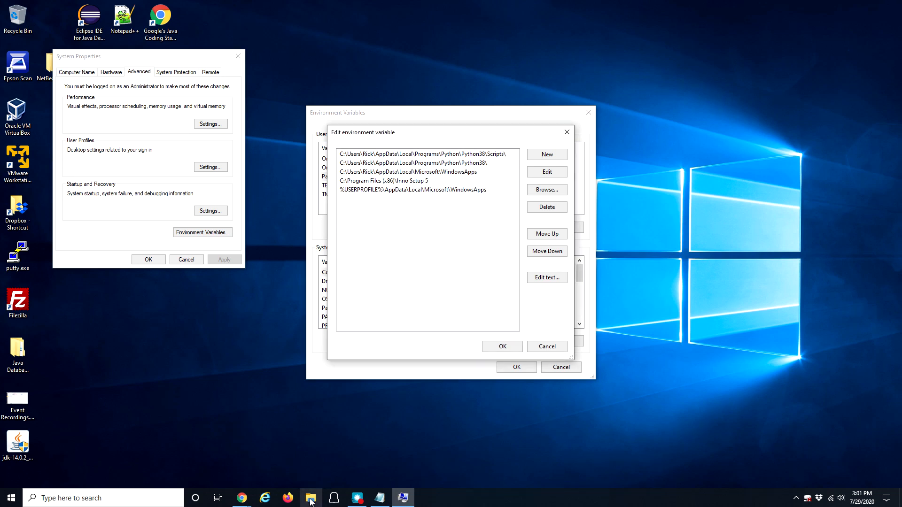
pyautogui.click(311, 502)
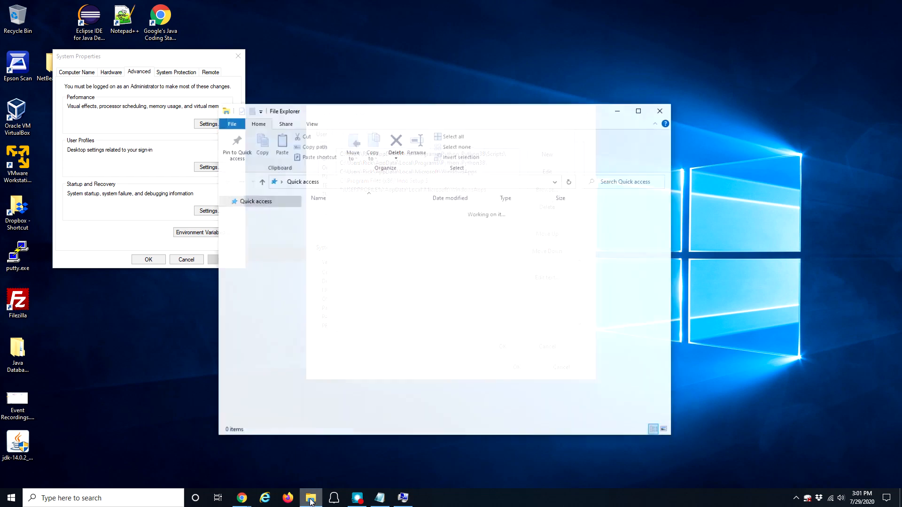
# Step: Browse from This PC to C:\Program Files\Java\jdk-14.0.2\bin and scroll through its files
pyautogui.click(254, 341)
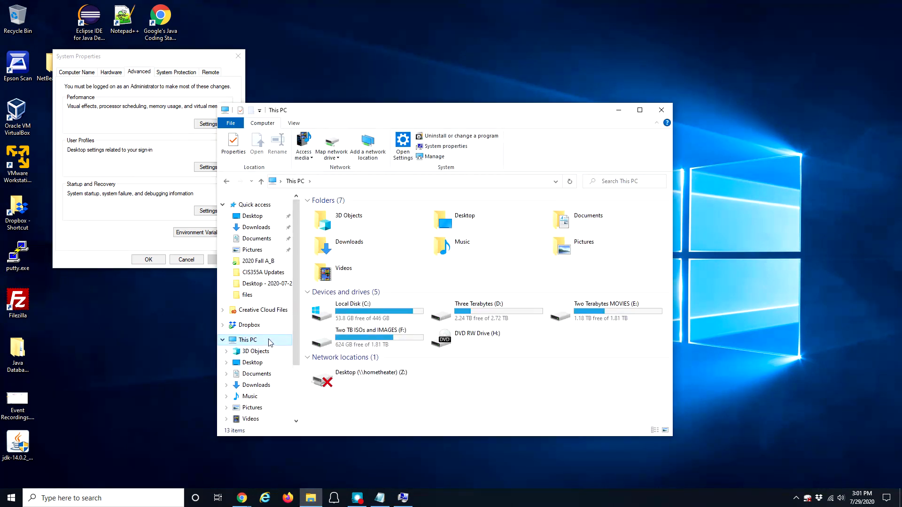
pyautogui.click(251, 341)
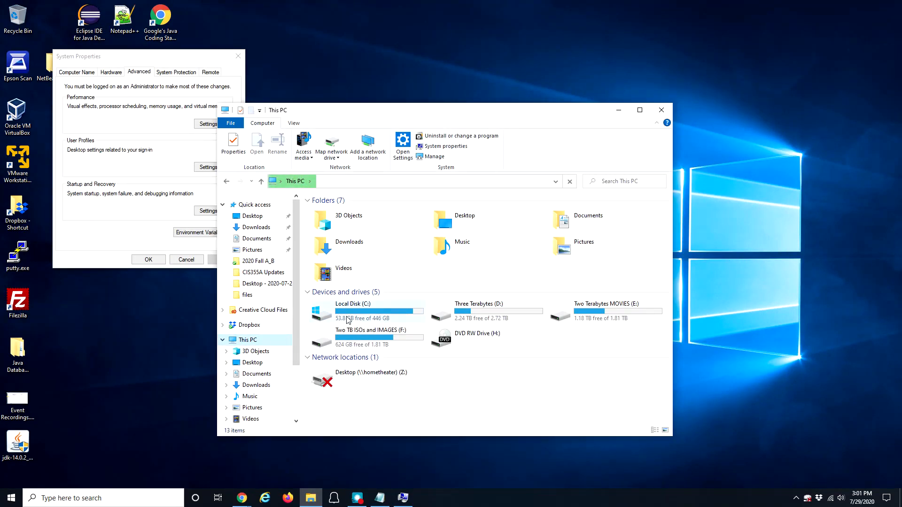
pyautogui.doubleClick(362, 310)
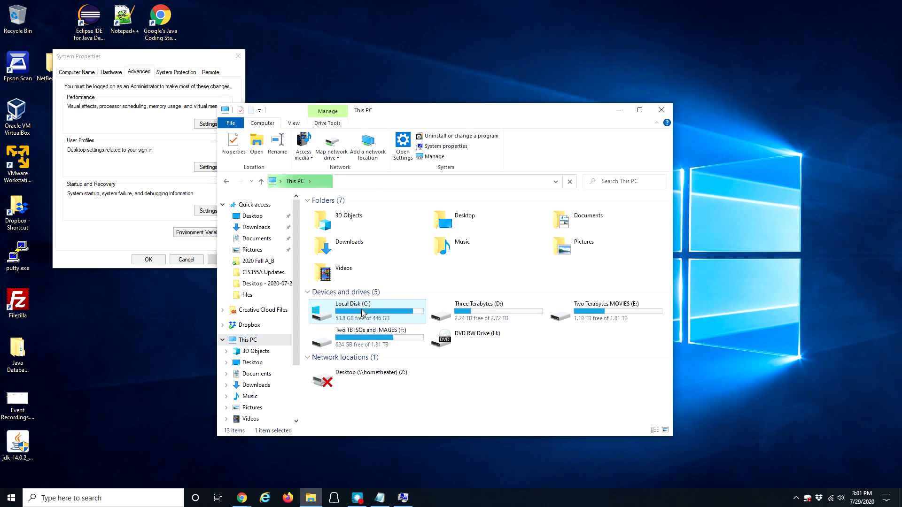
pyautogui.click(350, 262)
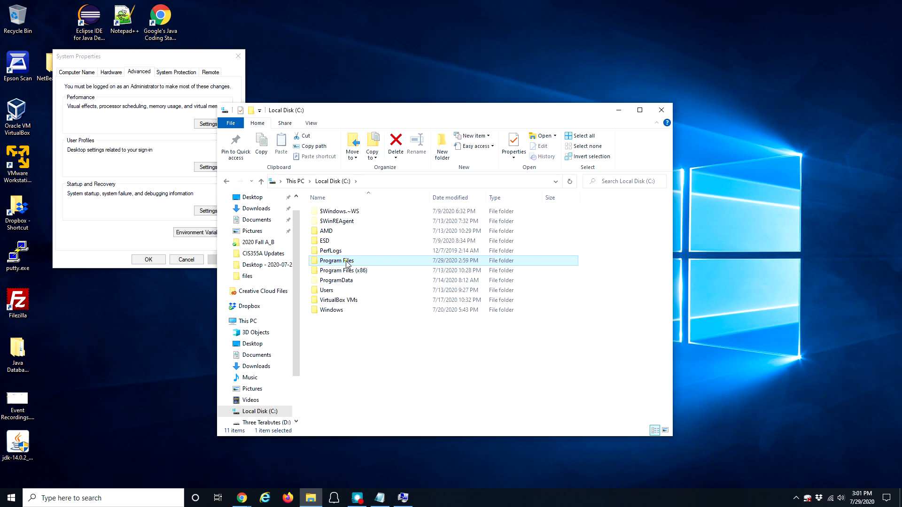
pyautogui.doubleClick(346, 263)
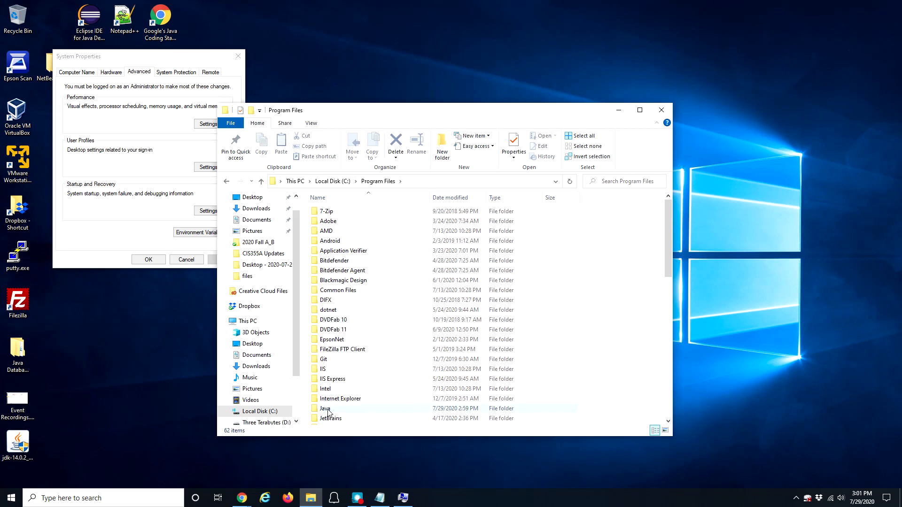
pyautogui.doubleClick(328, 410)
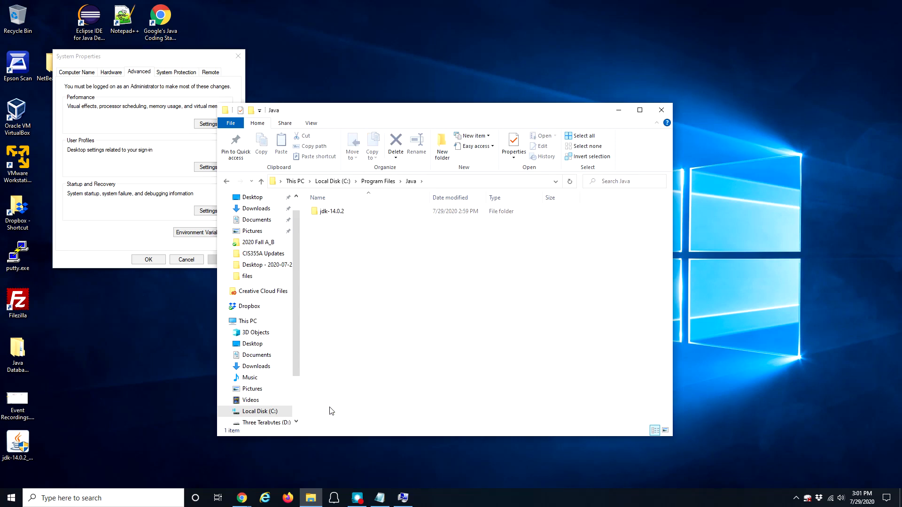
pyautogui.doubleClick(339, 213)
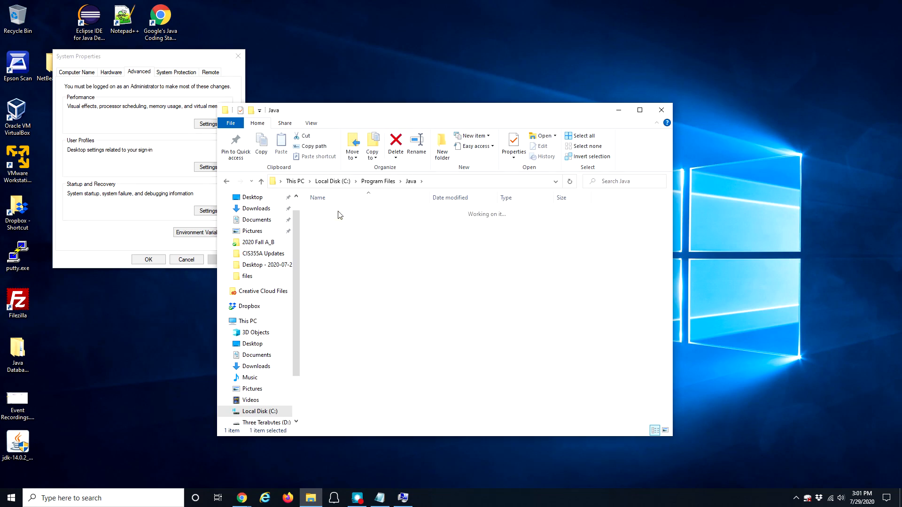
pyautogui.click(337, 214)
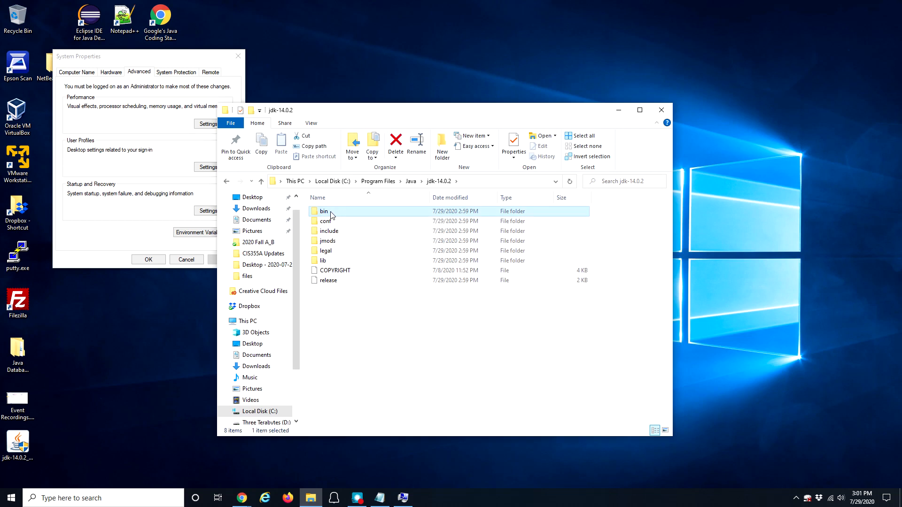
pyautogui.doubleClick(333, 214)
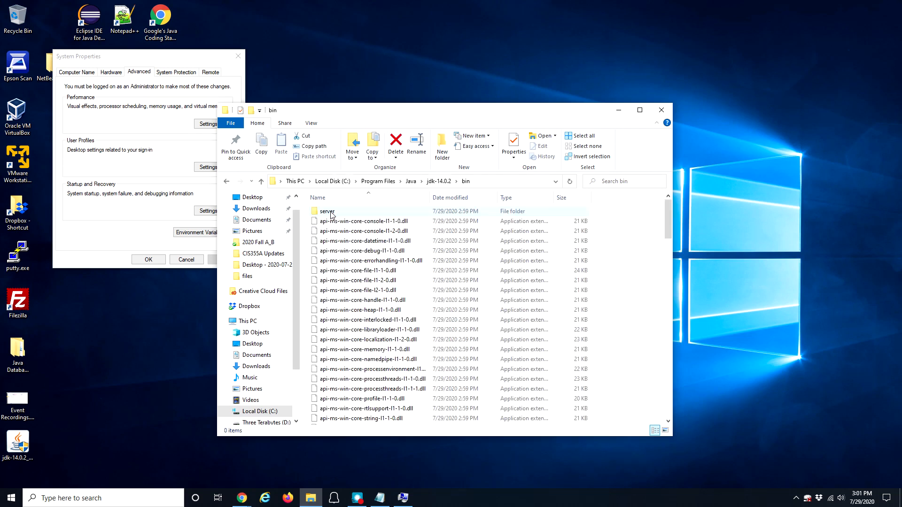
pyautogui.scroll(-13, 361, 328)
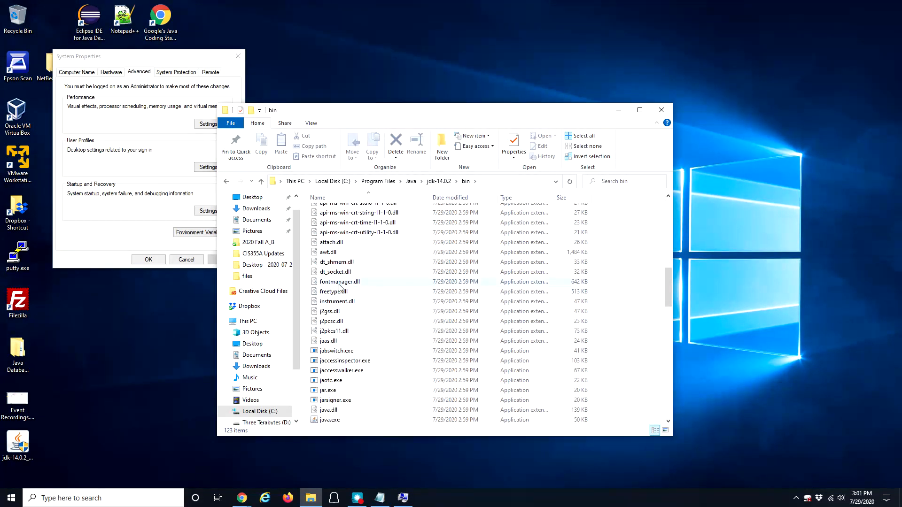
pyautogui.scroll(-2, 333, 378)
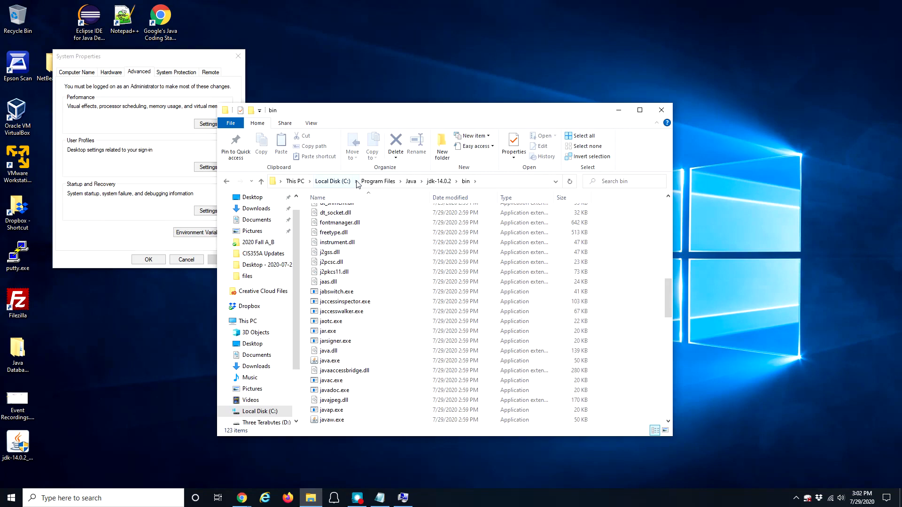
# Step: Copy the path C:\Program Files\Java\jdk-14.0.2\bin from the address bar, then close Explorer
pyautogui.click(494, 182)
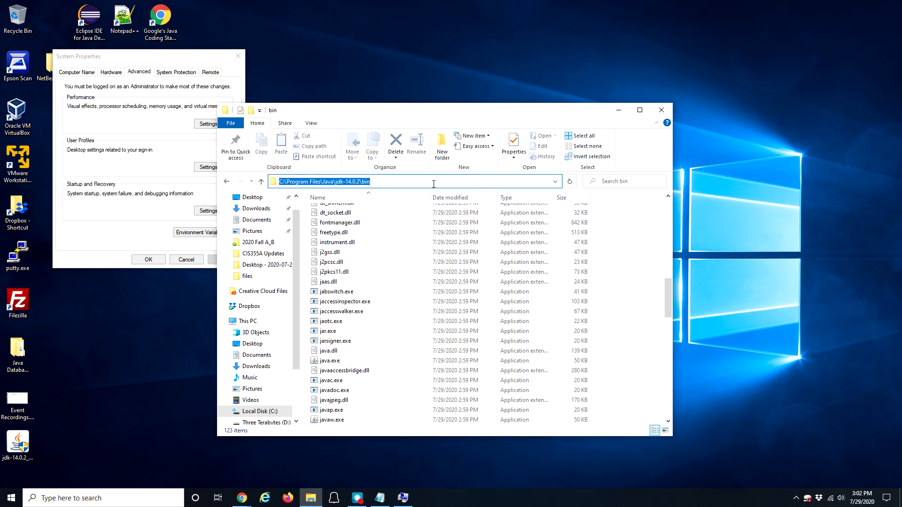
pyautogui.click(378, 183)
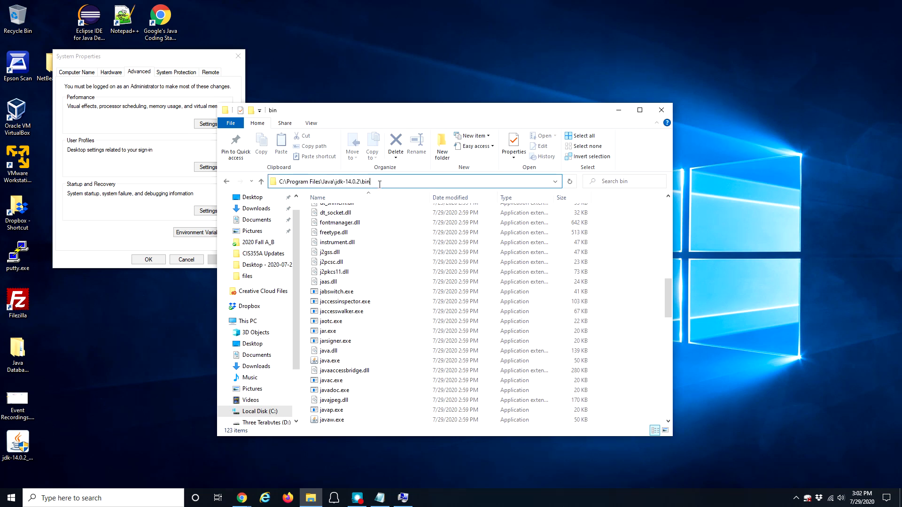
pyautogui.moveTo(375, 182); pyautogui.dragTo(272, 181)
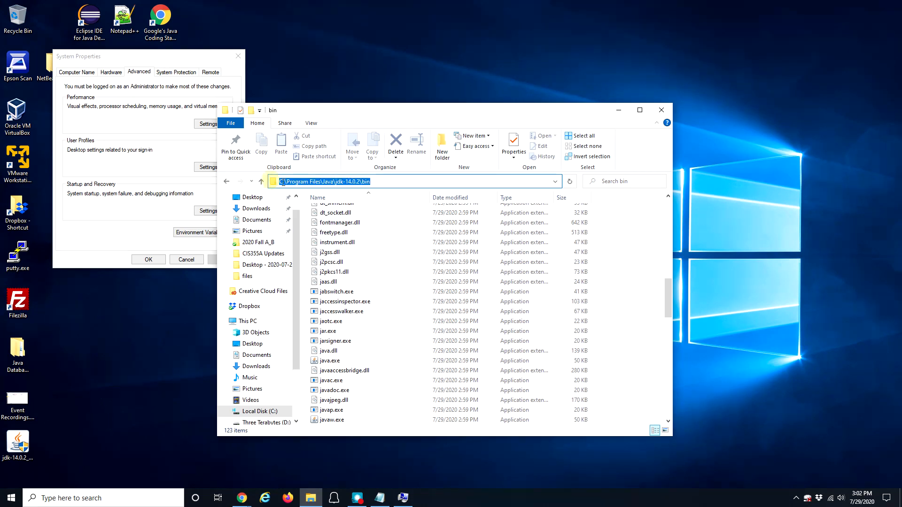
pyautogui.click(356, 181)
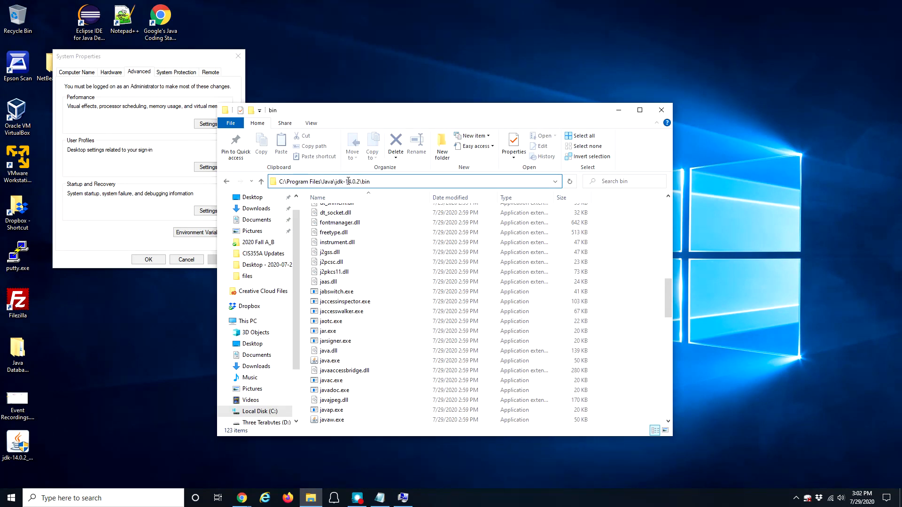
pyautogui.moveTo(348, 181); pyautogui.dragTo(377, 184)
pyautogui.click(380, 183)
pyautogui.moveTo(370, 181); pyautogui.dragTo(278, 181)
pyautogui.hotkey('ctrl', 'c')
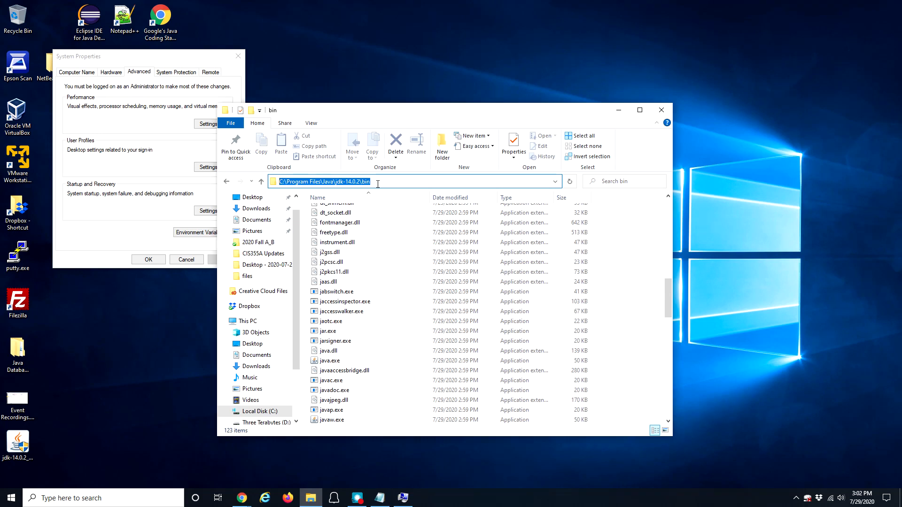
pyautogui.rightClick(324, 183)
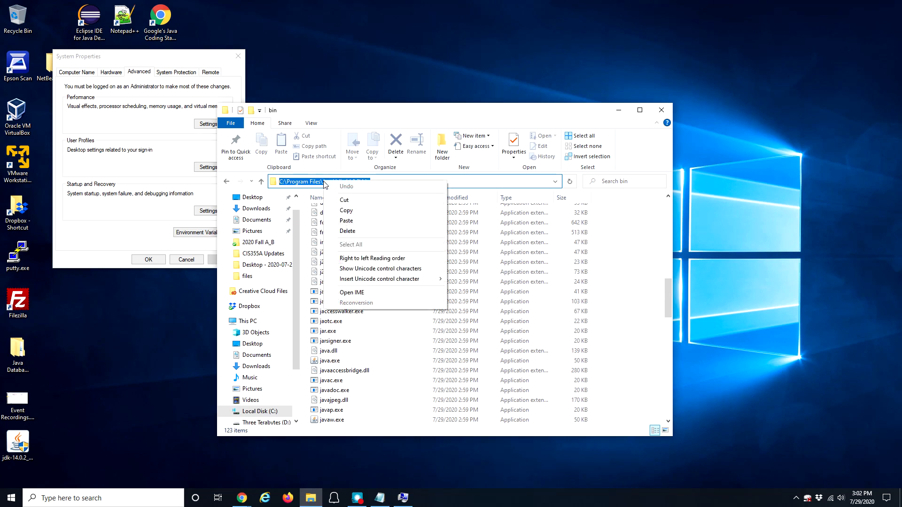
pyautogui.click(349, 211)
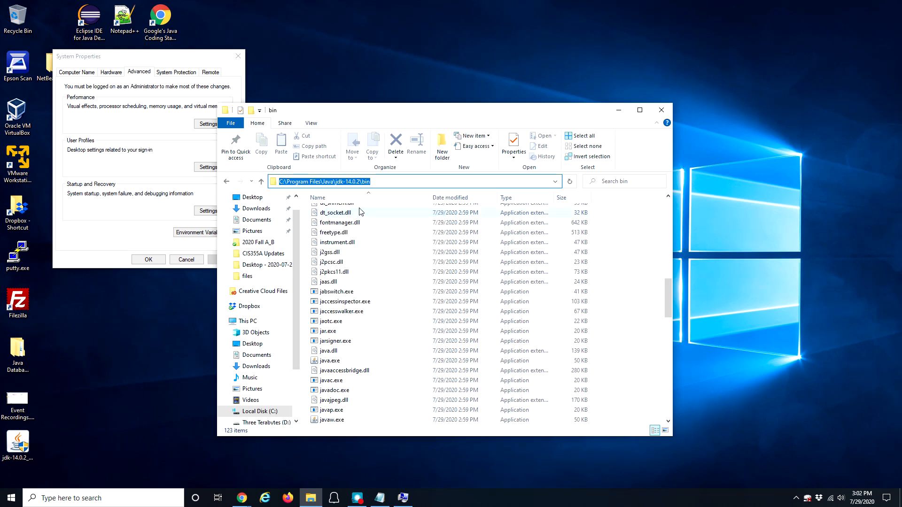
pyautogui.click(663, 111)
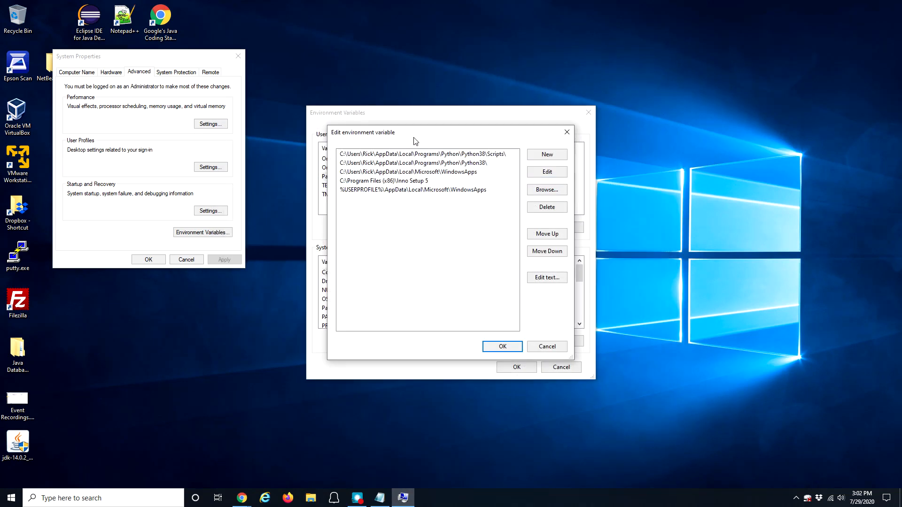
# Step: Paste the JDK bin path as a new Path entry and OK the environment variable dialogs
pyautogui.click(545, 156)
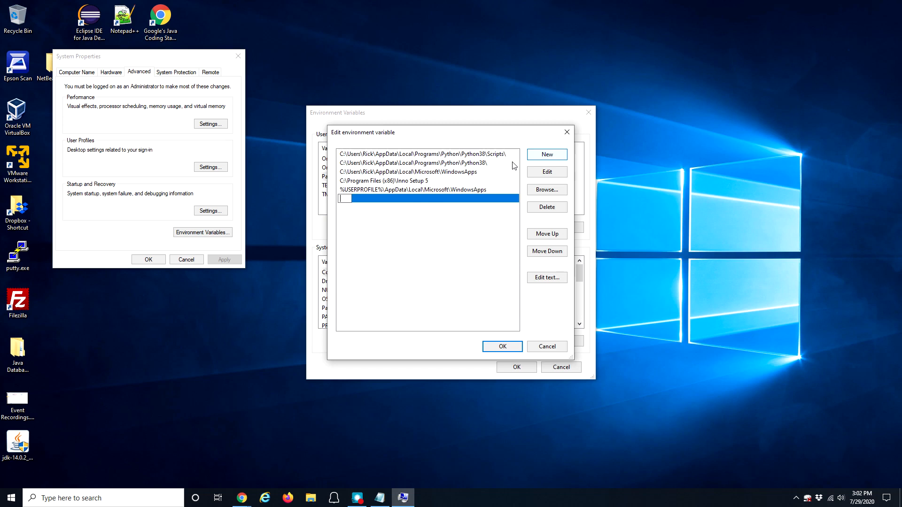
pyautogui.rightClick(346, 200)
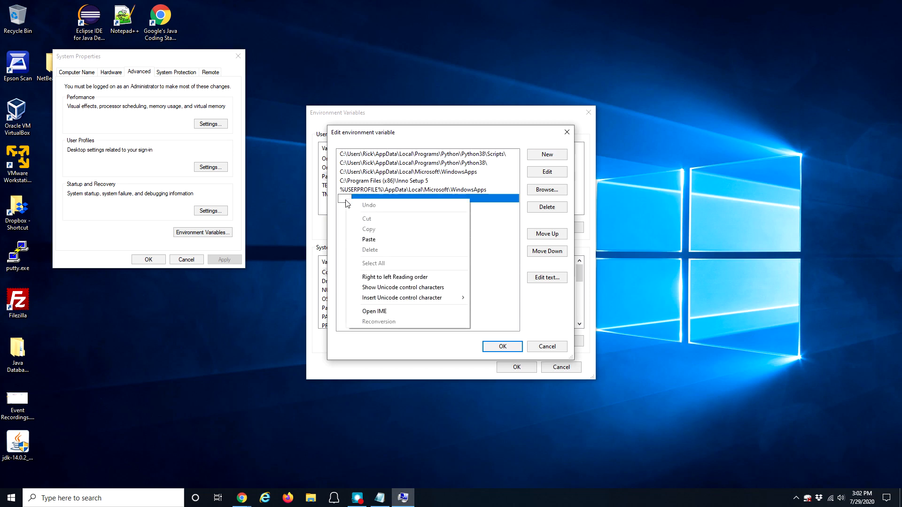
pyautogui.click(371, 240)
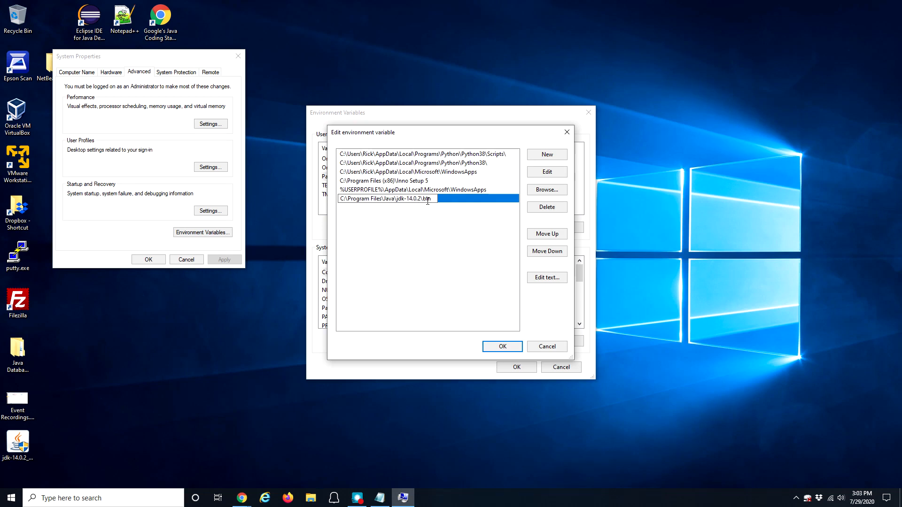
pyautogui.click(427, 223)
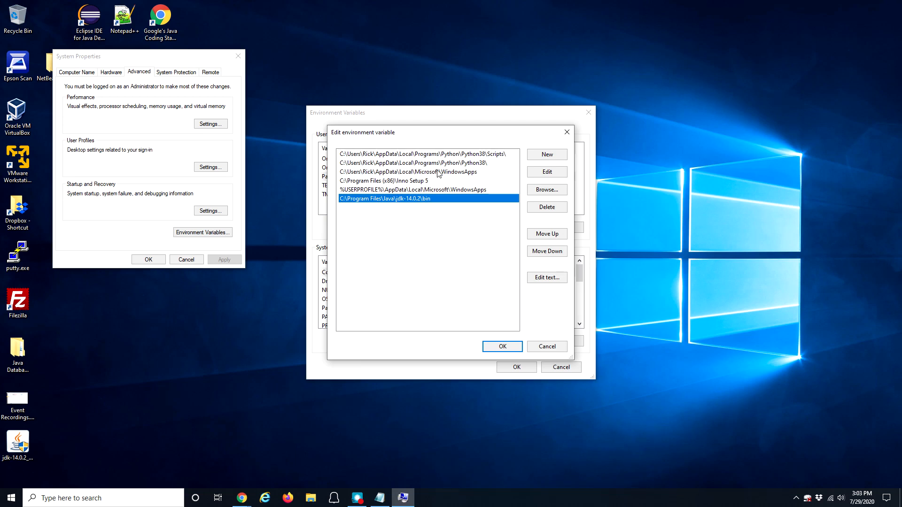
pyautogui.click(496, 347)
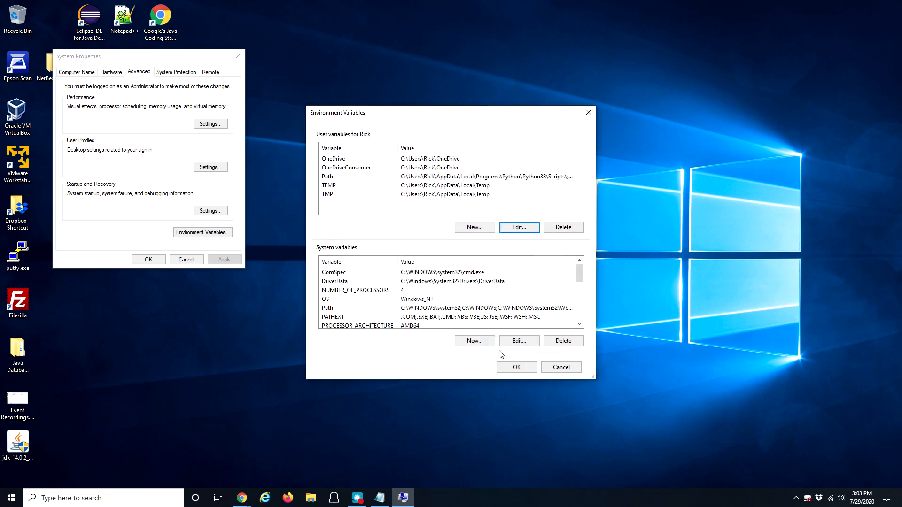
pyautogui.click(517, 368)
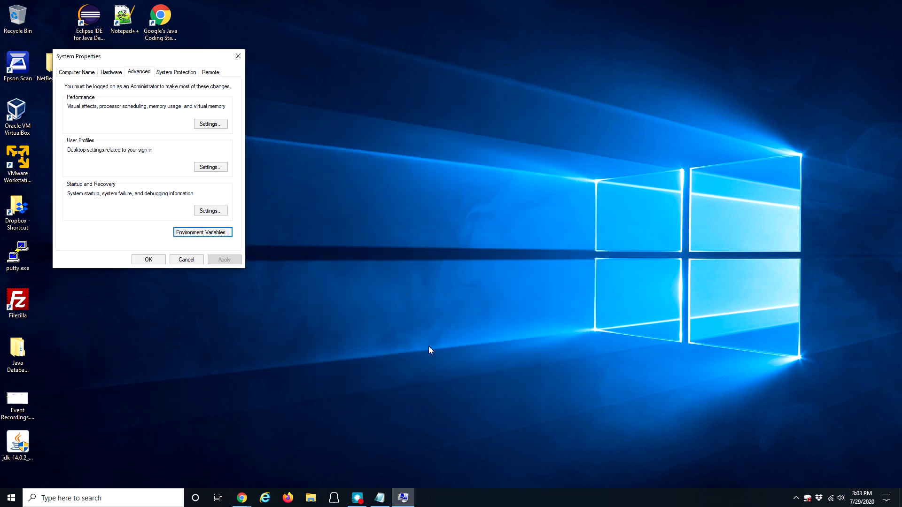
pyautogui.click(150, 261)
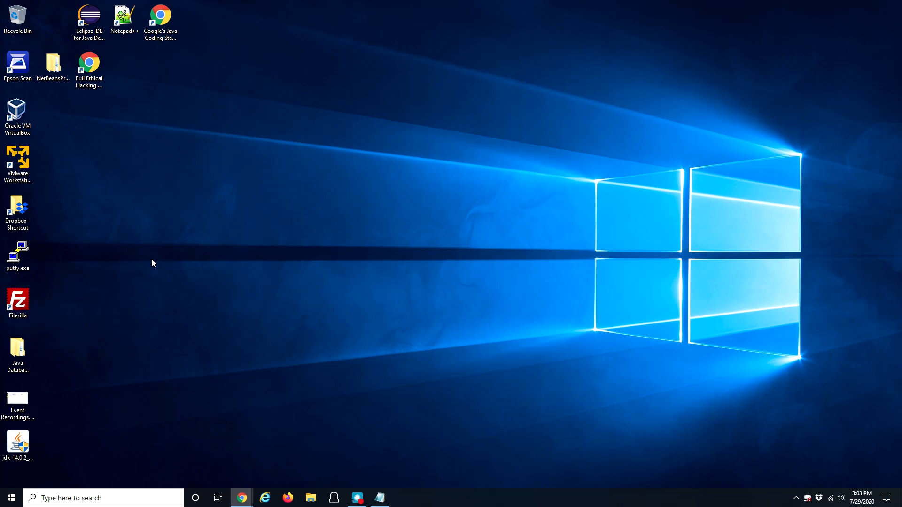
# Step: Launch Command Prompt by searching for 'cmd'
pyautogui.click(72, 498)
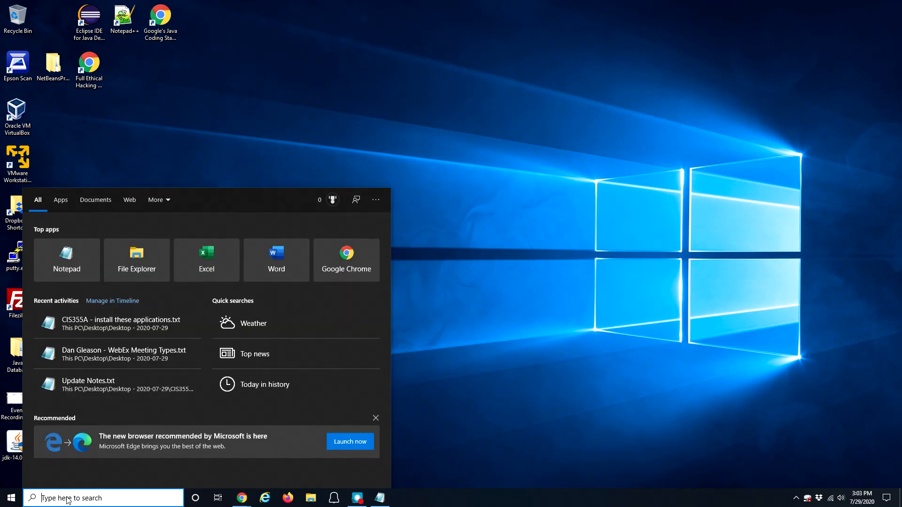
pyautogui.write('cmd')
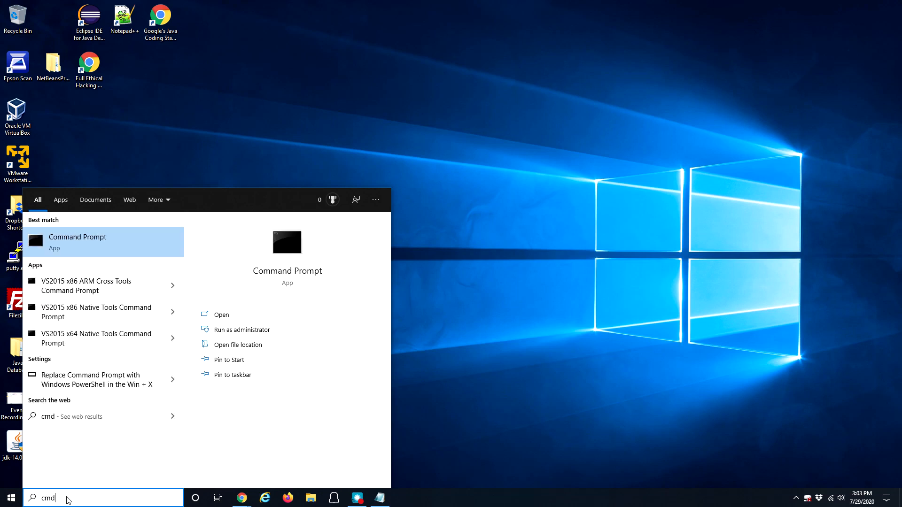
pyautogui.press('Return')
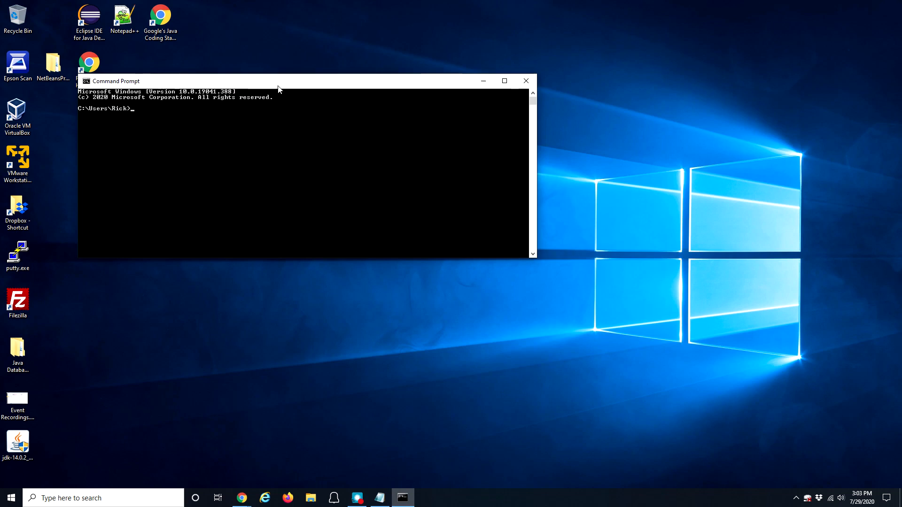
pyautogui.moveTo(275, 81); pyautogui.dragTo(341, 154)
# Step: Run java -version to confirm Java 14.0.2, then exit the console
pyautogui.click(282, 214)
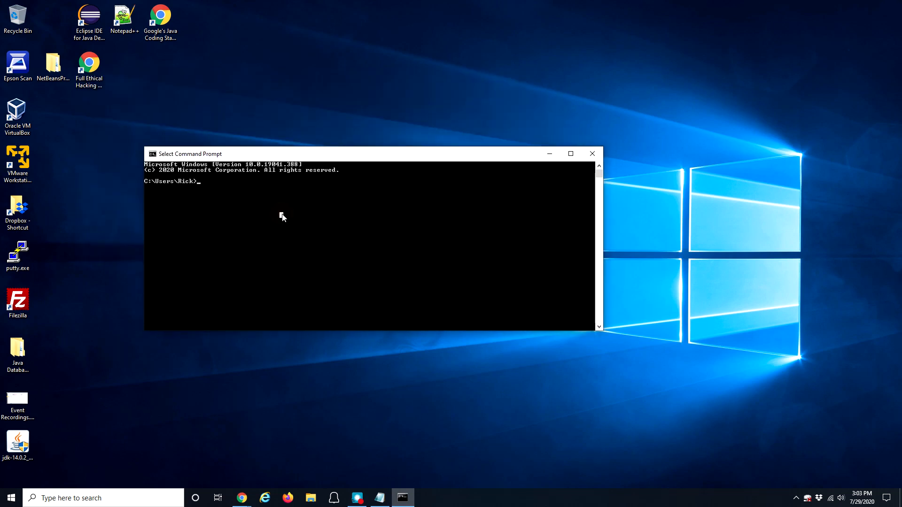
pyautogui.write('java -')
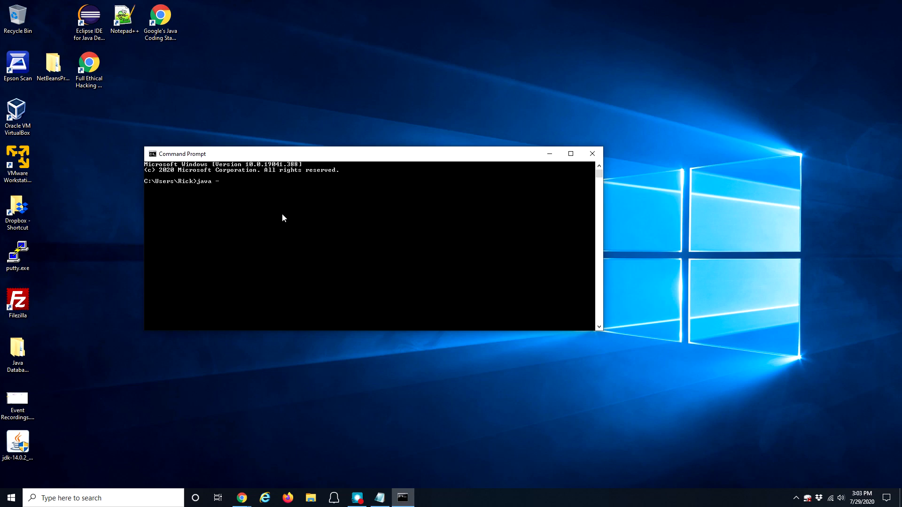
pyautogui.write('version')
pyautogui.press('Return')
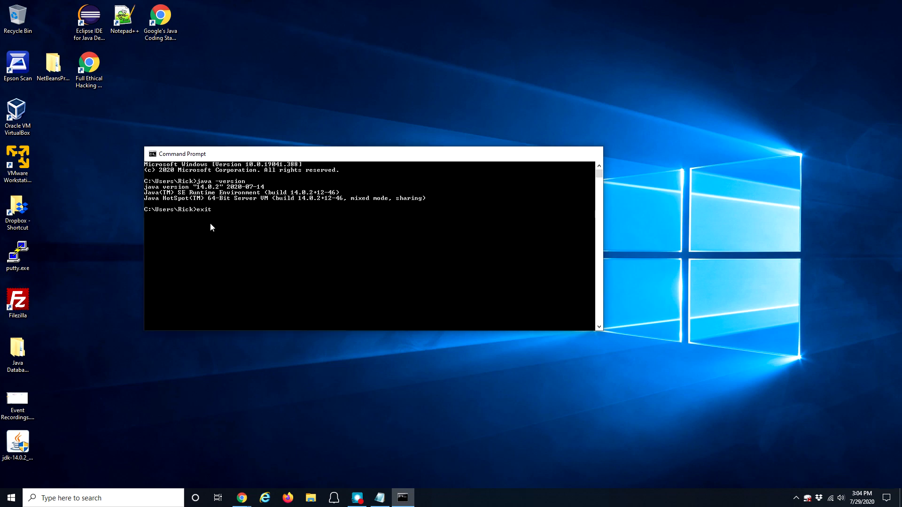
pyautogui.press('Return')
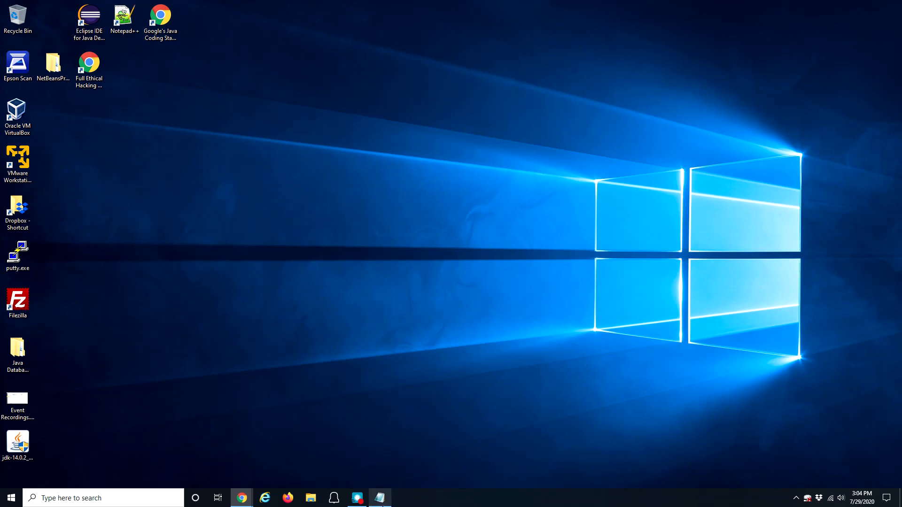
pyautogui.click(380, 497)
pyautogui.click(102, 115)
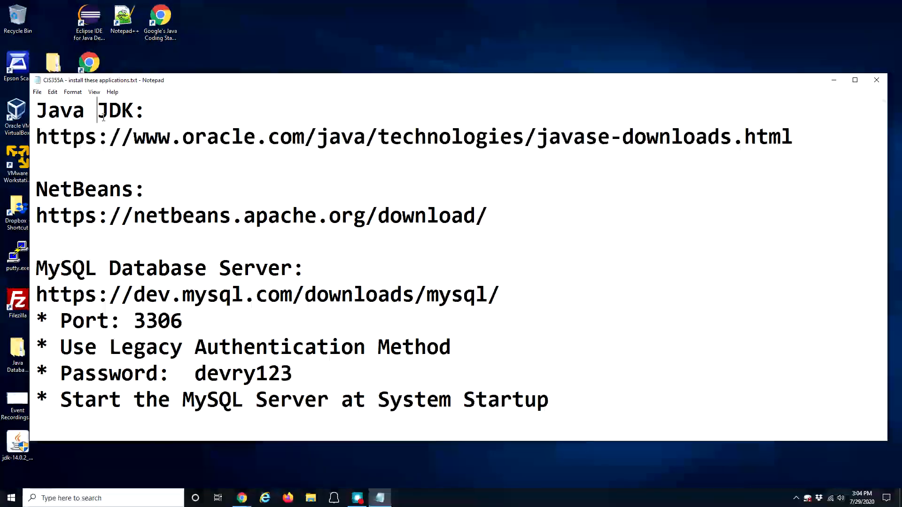
pyautogui.moveTo(36, 189); pyautogui.dragTo(157, 214)
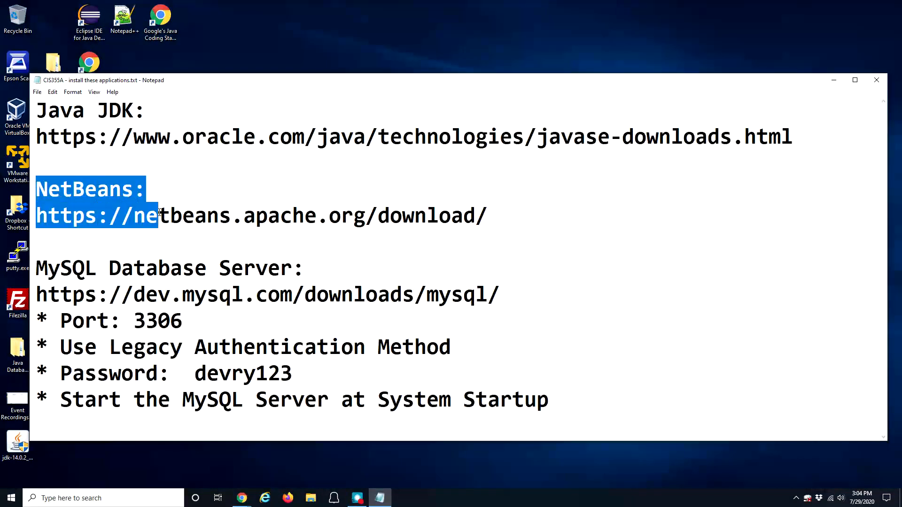
pyautogui.click(158, 214)
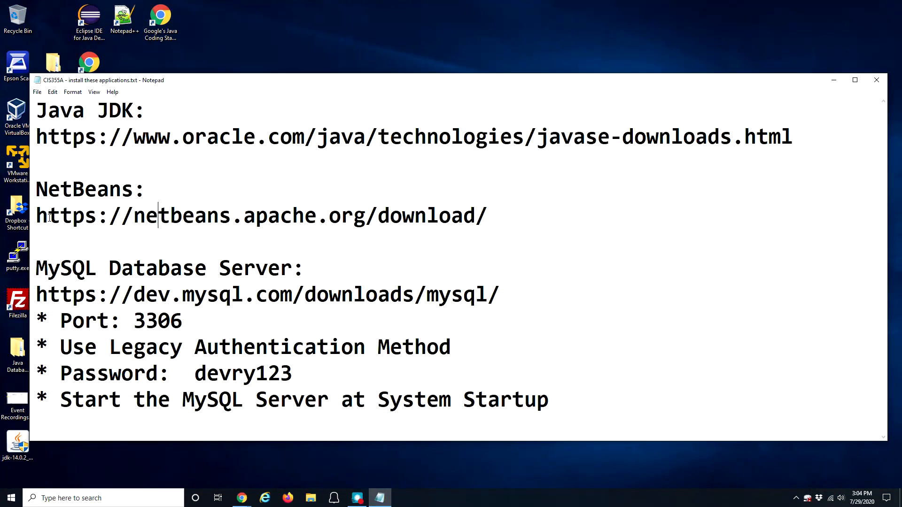
pyautogui.moveTo(37, 217); pyautogui.dragTo(490, 220)
pyautogui.hotkey('ctrl', 'c')
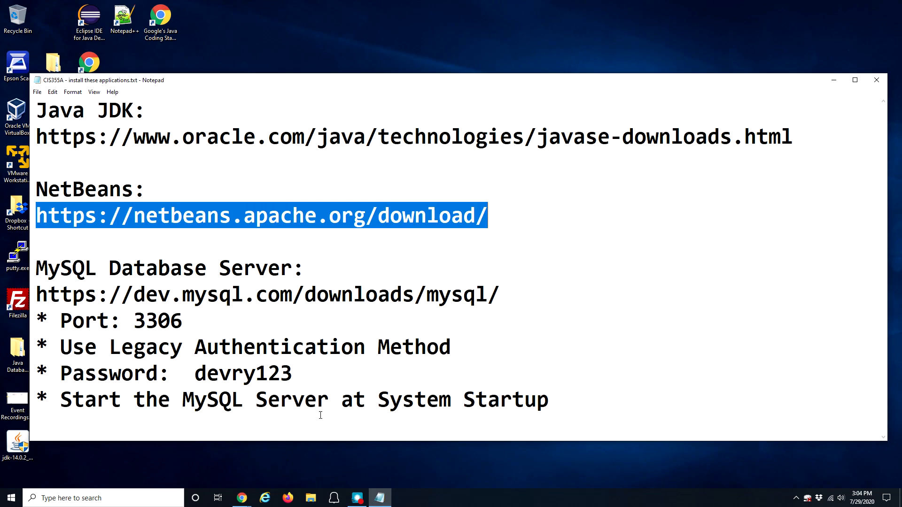
pyautogui.moveTo(242, 498)
pyautogui.click(292, 453)
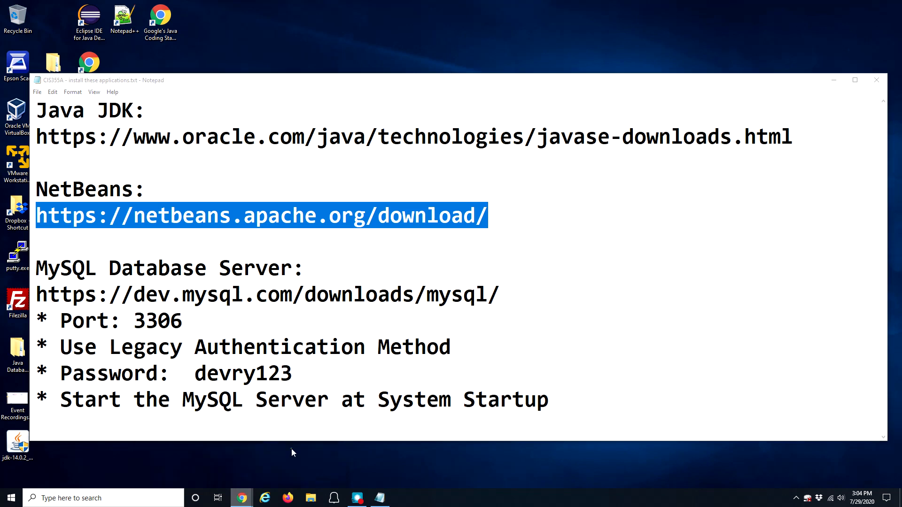
pyautogui.click(136, 17)
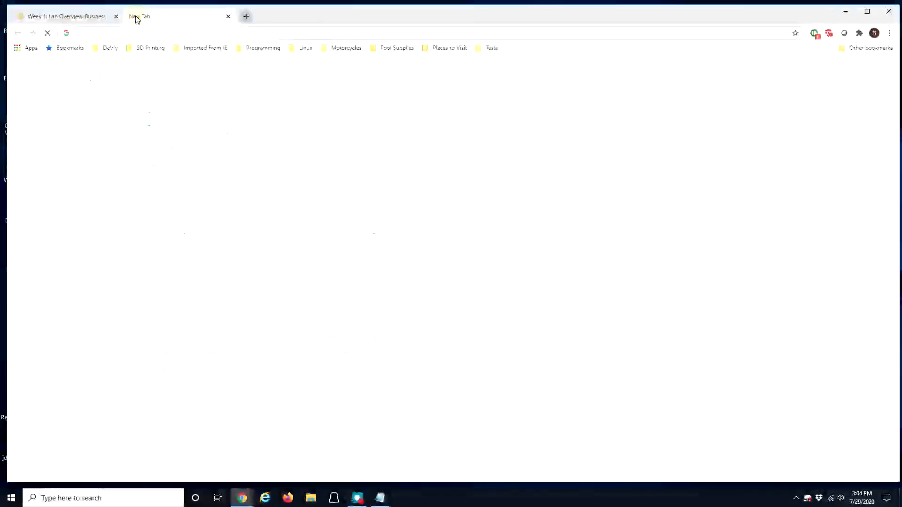
# Step: Paste the NetBeans download URL and go to the Apache NetBeans 12 LTS download page
pyautogui.click(126, 32)
pyautogui.hotkey('ctrl', 'v')
pyautogui.press('Return')
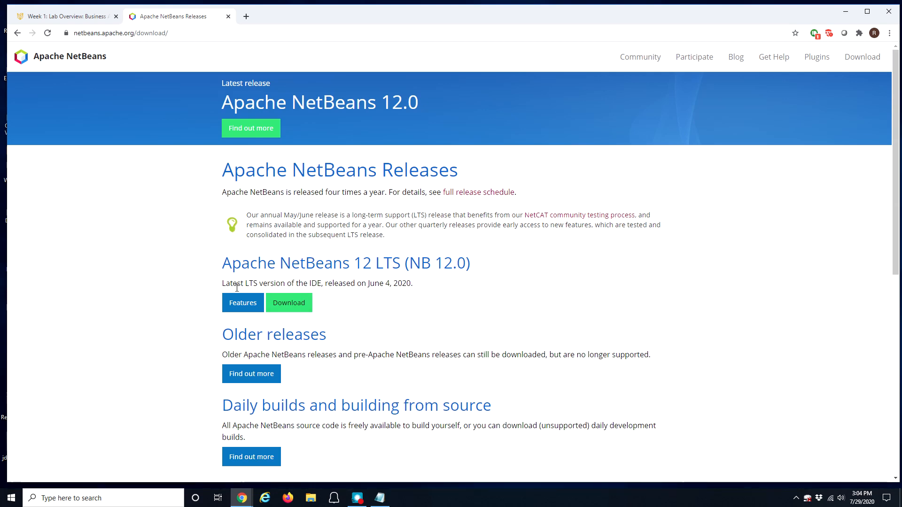
pyautogui.click(293, 306)
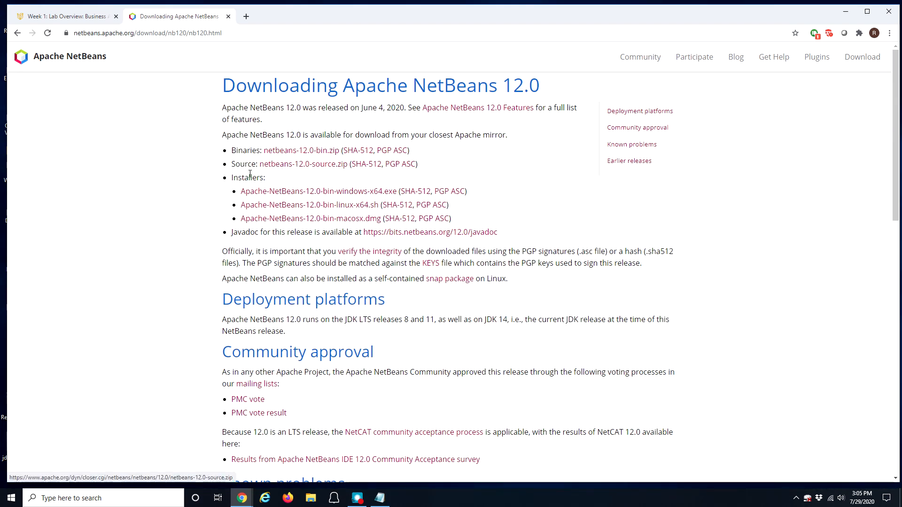
pyautogui.moveTo(238, 180); pyautogui.dragTo(264, 177)
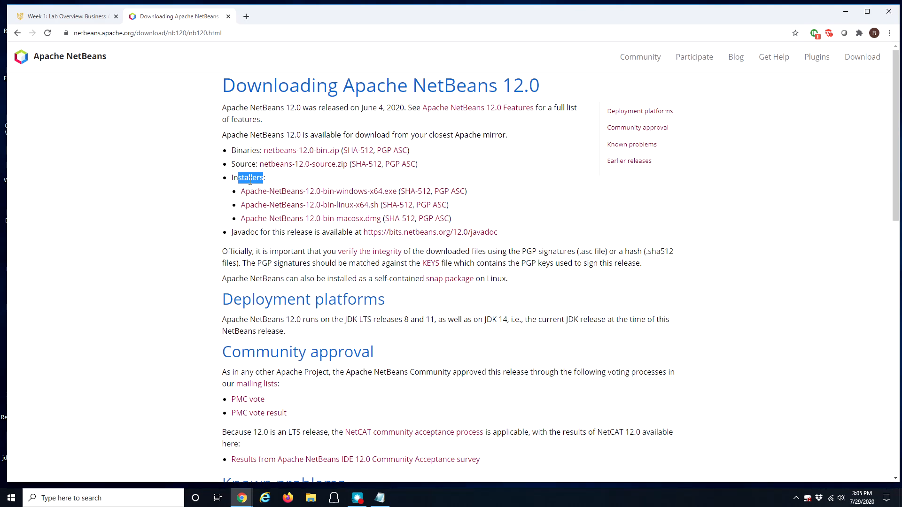
# Step: Download Apache-NetBeans-12.0-bin-windows-x64.exe from the suggested mirror and run it, closing the mirrors tab
pyautogui.click(351, 193)
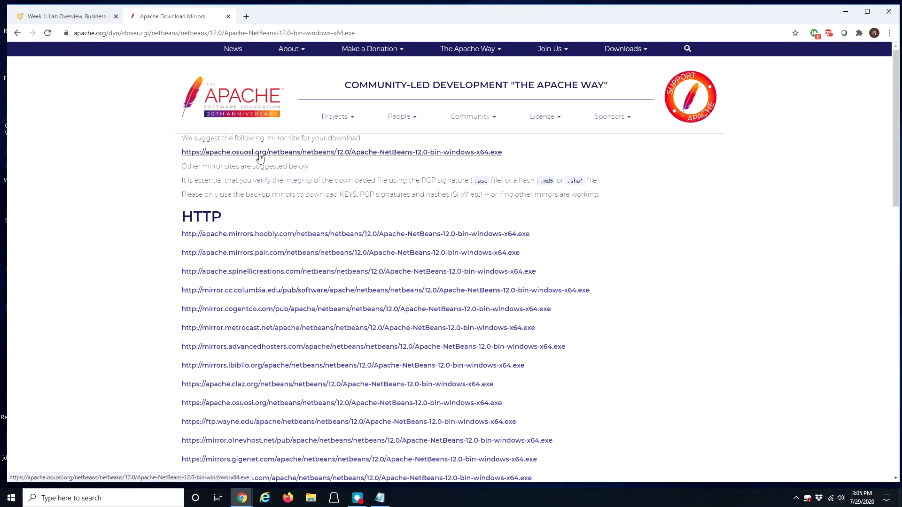
pyautogui.click(309, 155)
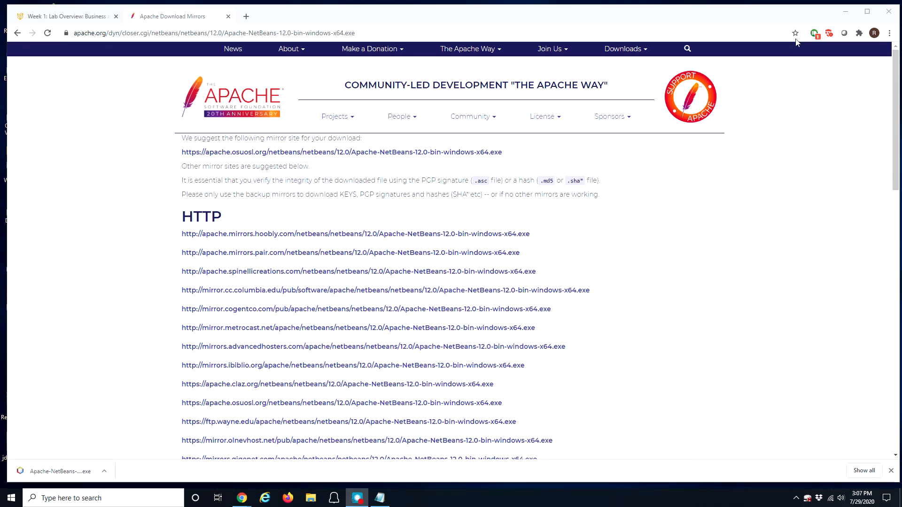
pyautogui.click(42, 473)
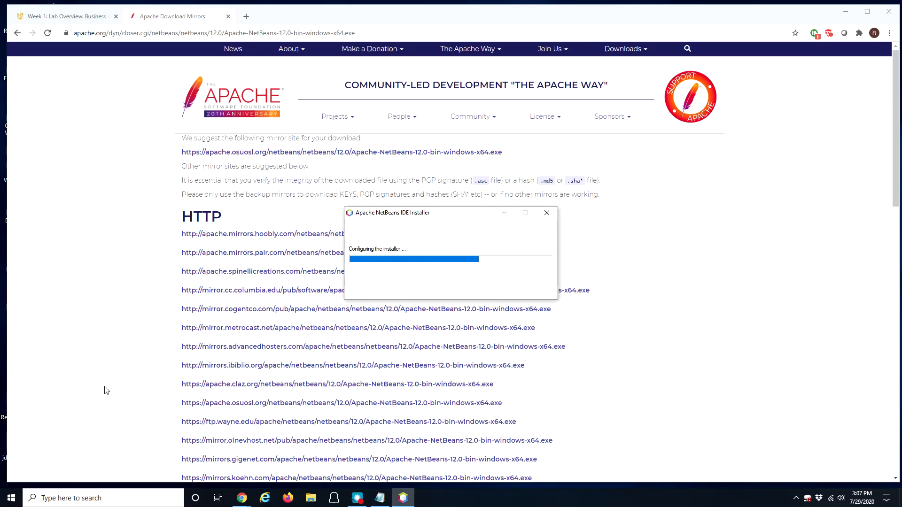
pyautogui.click(228, 17)
# Step: Minimize Chrome and Notepad, then accept the NetBeans license agreement in the installer
pyautogui.click(845, 11)
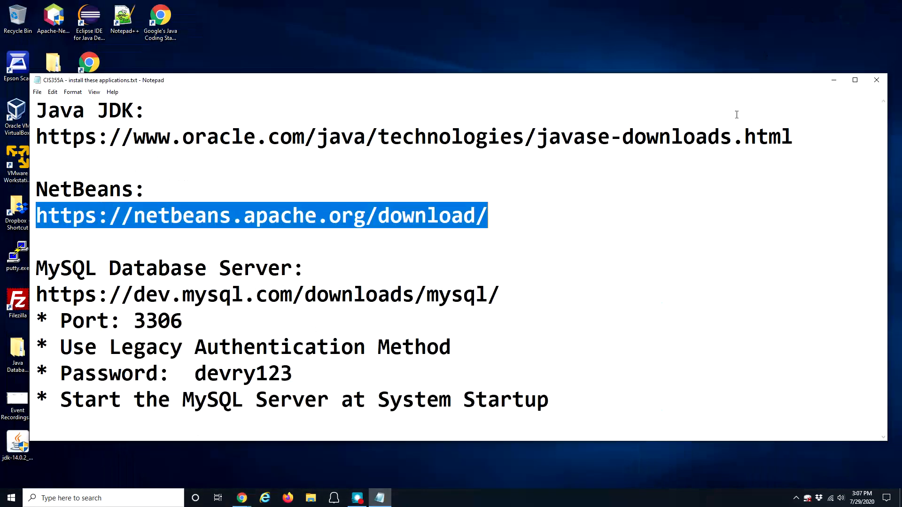
pyautogui.click(833, 83)
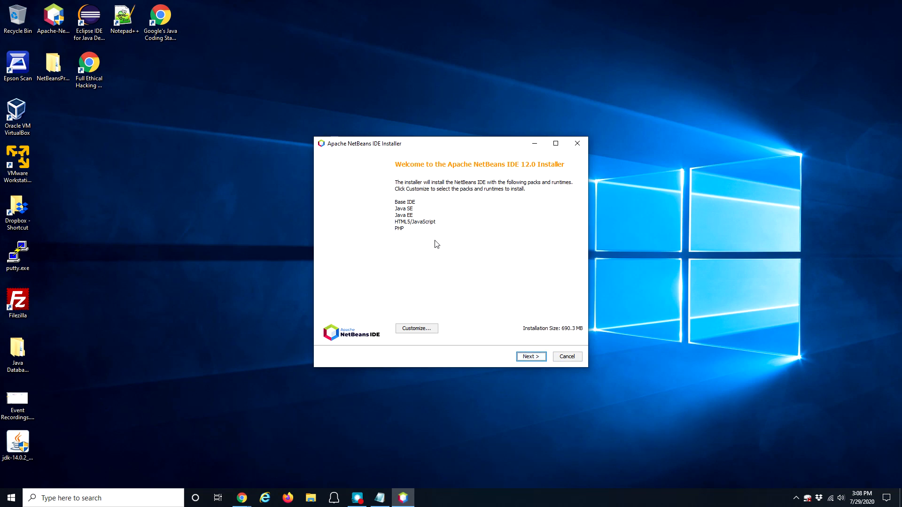
pyautogui.click(530, 358)
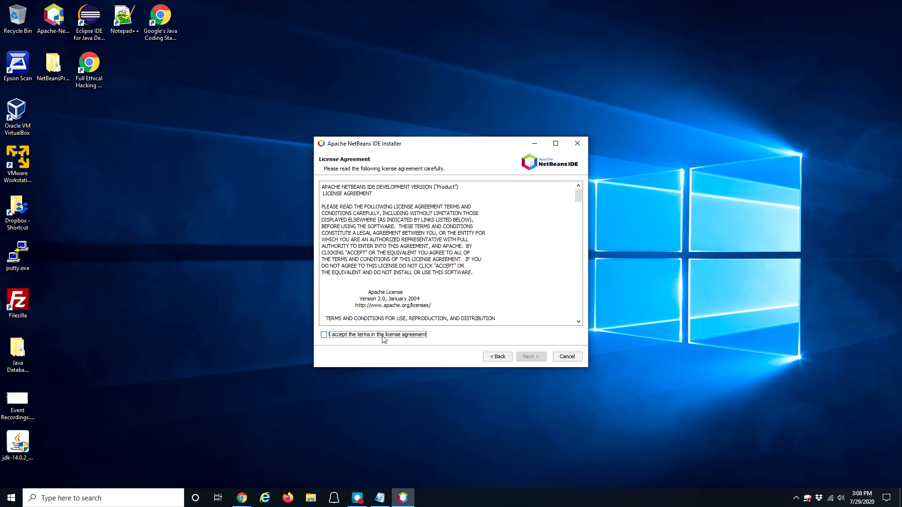
pyautogui.moveTo(578, 191); pyautogui.dragTo(578, 310)
pyautogui.click(324, 335)
pyautogui.click(531, 357)
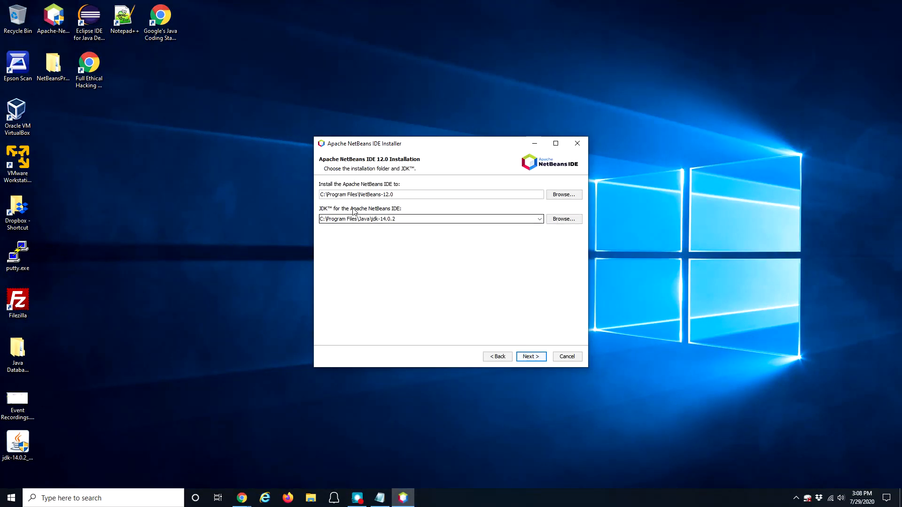
# Step: Keep the NetBeans-12.0 install folder and JDK 14.0.2 path, and start the installation
pyautogui.moveTo(374, 220); pyautogui.dragTo(402, 222)
pyautogui.click(396, 195)
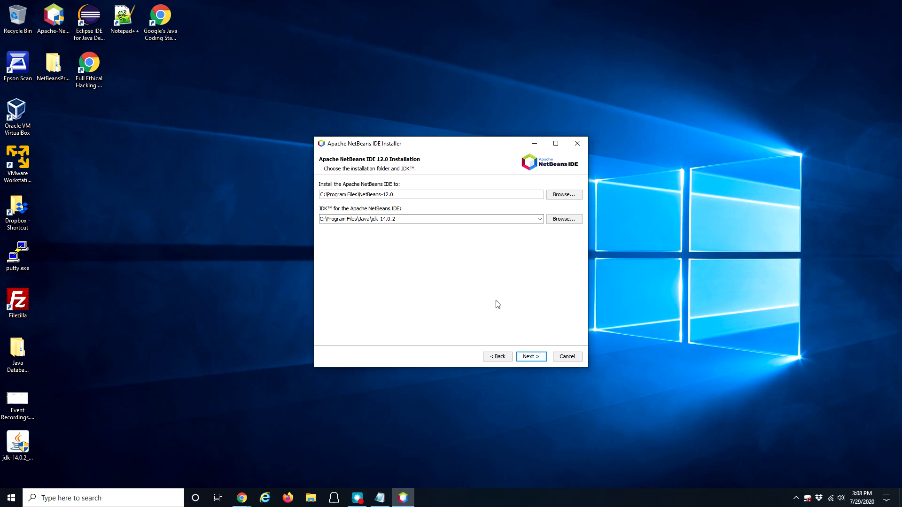
pyautogui.click(531, 357)
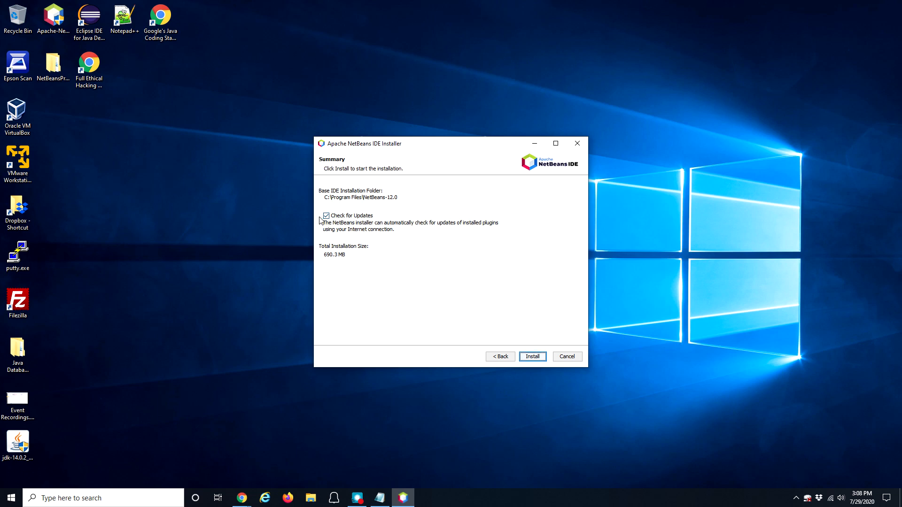
pyautogui.click(533, 358)
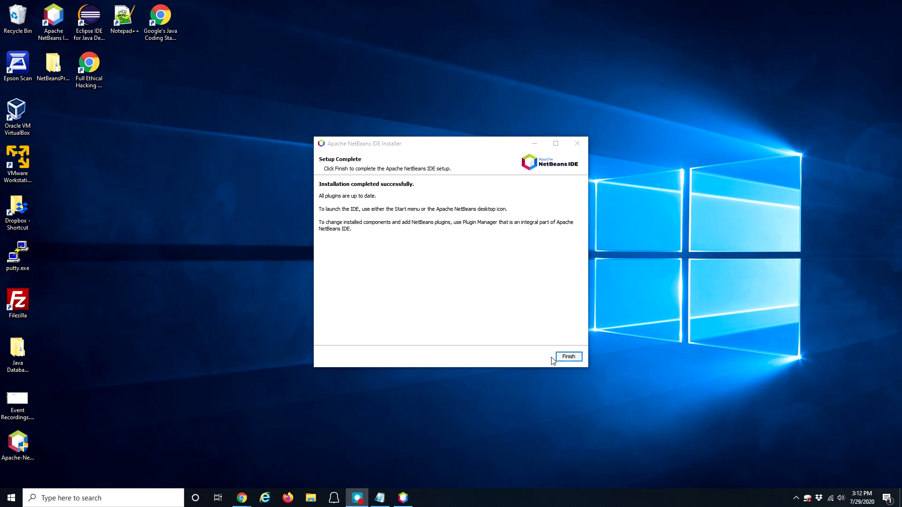
# Step: Finish the installer and select the new Apache NetBeans IDE 12.0 desktop shortcut
pyautogui.click(569, 357)
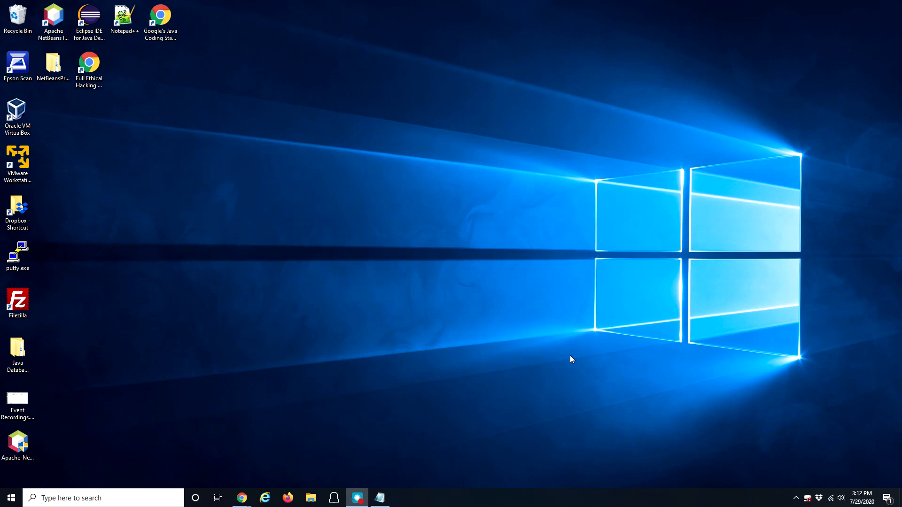
pyautogui.click(59, 21)
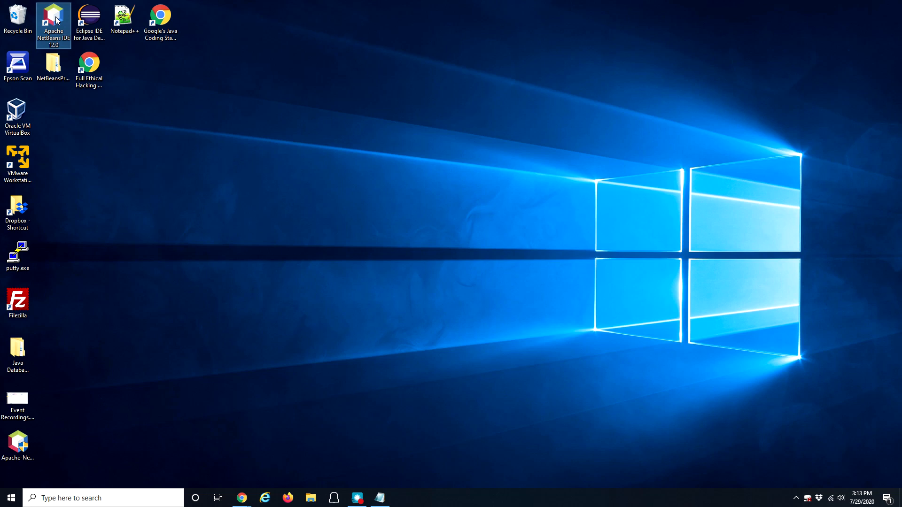
# Step: Launch Apache NetBeans IDE 12.0 from its desktop shortcut and wait for the Start Page
pyautogui.doubleClick(56, 20)
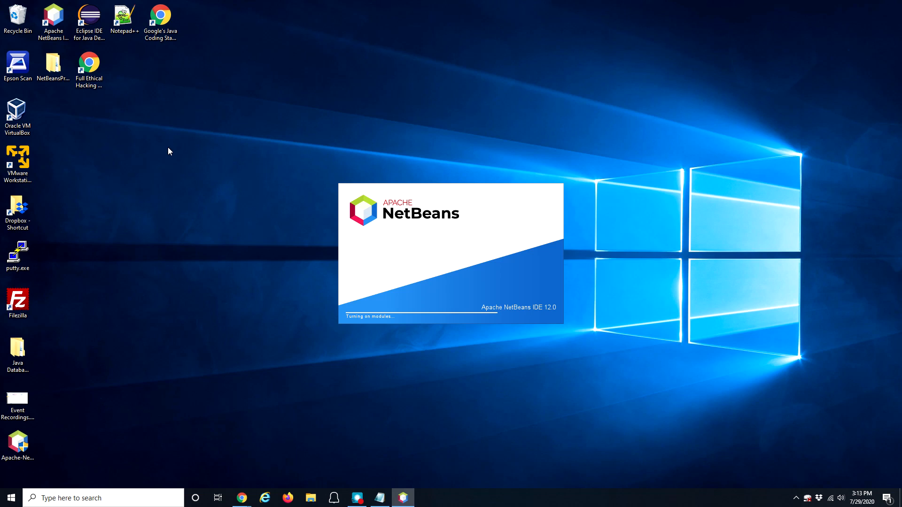
pyautogui.moveTo(17, 444); pyautogui.dragTo(19, 22)
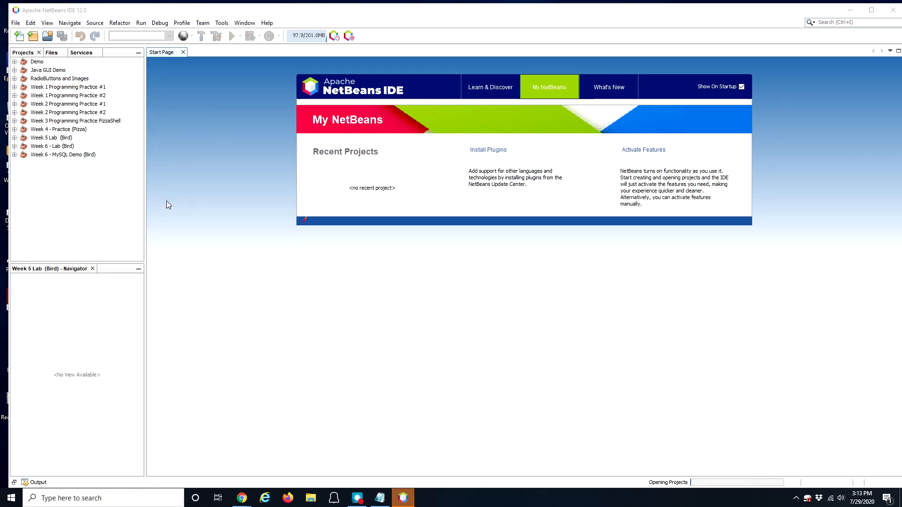
# Step: Create a Java Application named 'Week 1 - Hello World' with Create Main Class kept checked
pyautogui.click(33, 37)
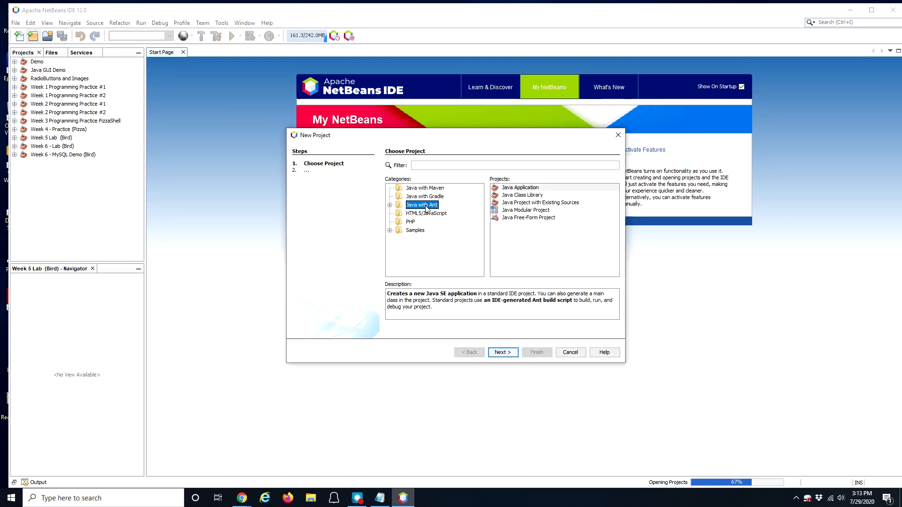
pyautogui.click(523, 188)
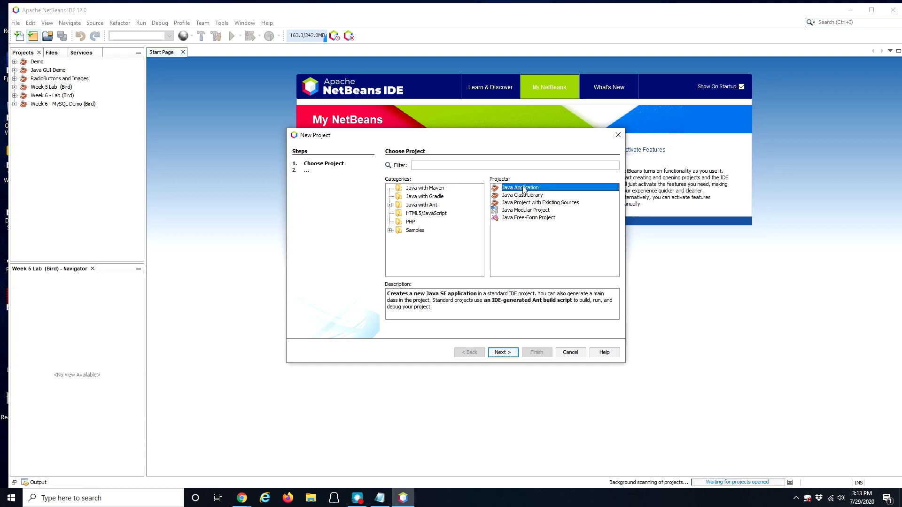
pyautogui.click(508, 354)
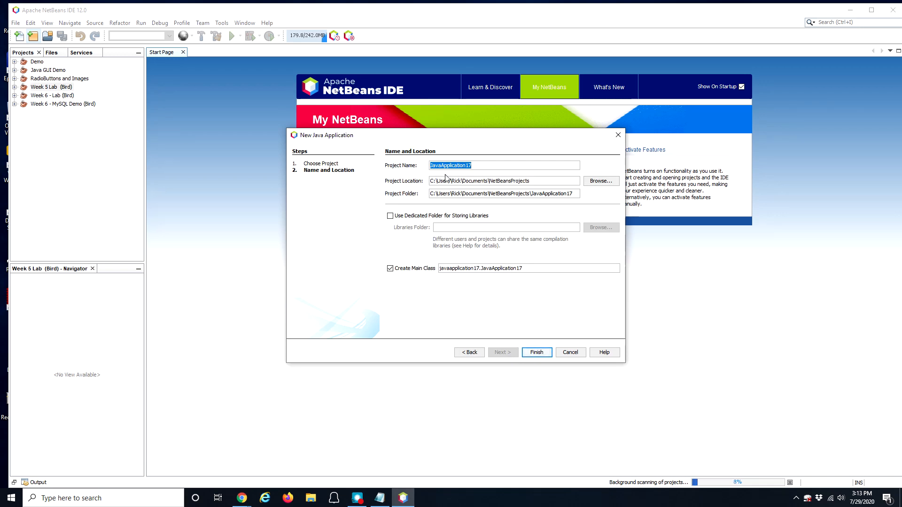
pyautogui.write('Week 1')
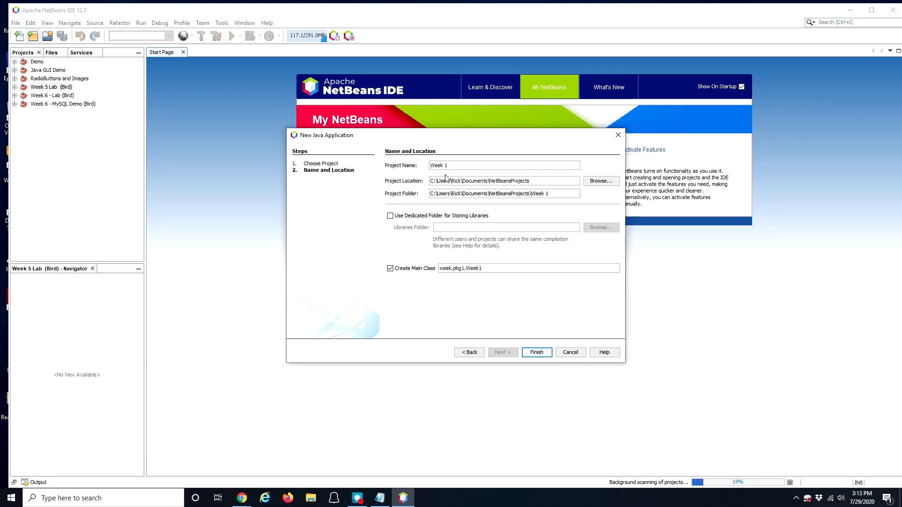
pyautogui.write(' - Hello World')
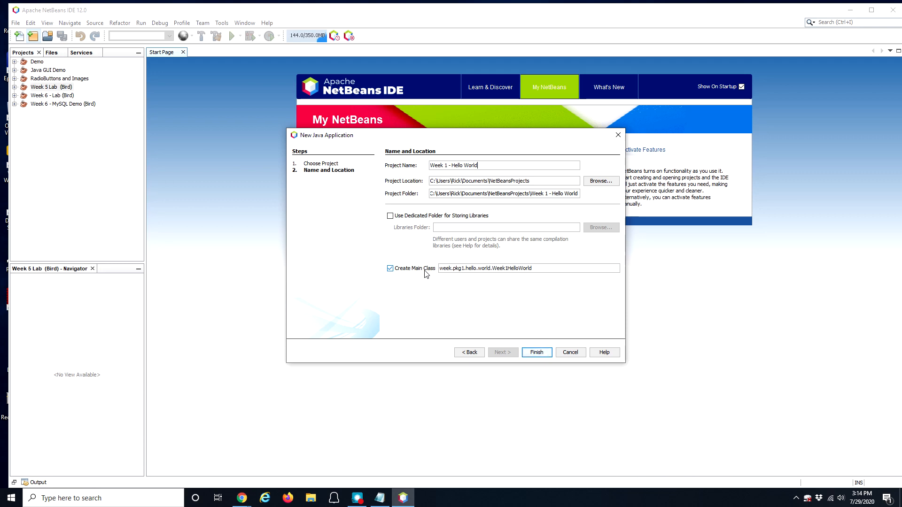
pyautogui.click(393, 271)
pyautogui.click(395, 273)
pyautogui.click(537, 354)
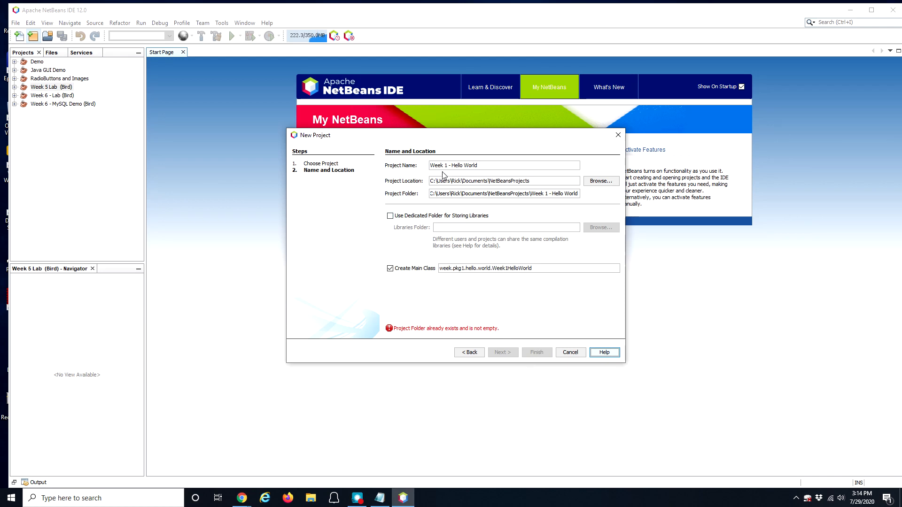
# Step: Retry the project as 'Week 1 - Hello World (2)' and then '(3)'; both are rejected
pyautogui.write('(2)')
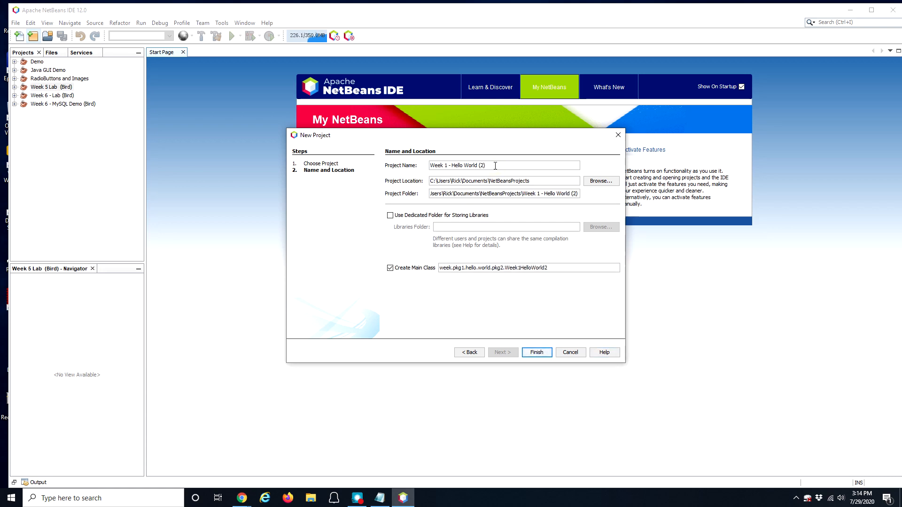
pyautogui.click(541, 353)
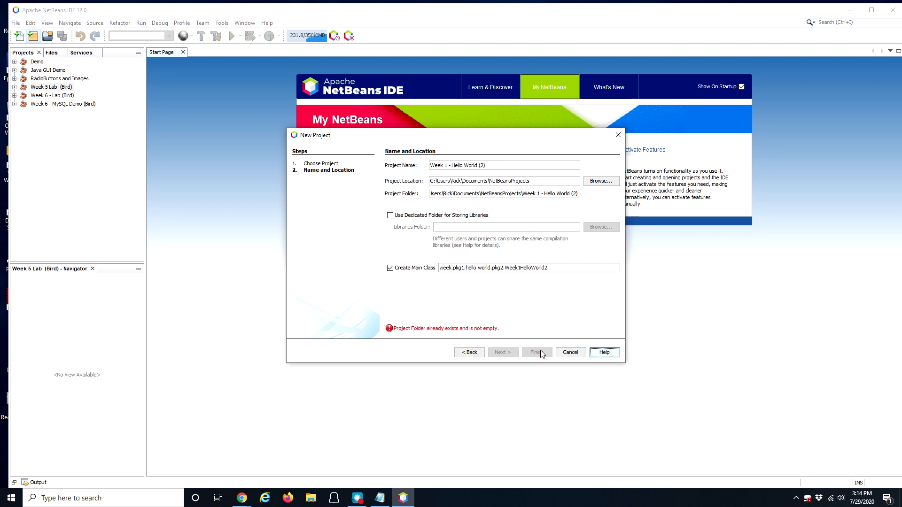
pyautogui.doubleClick(482, 165)
pyautogui.write('3')
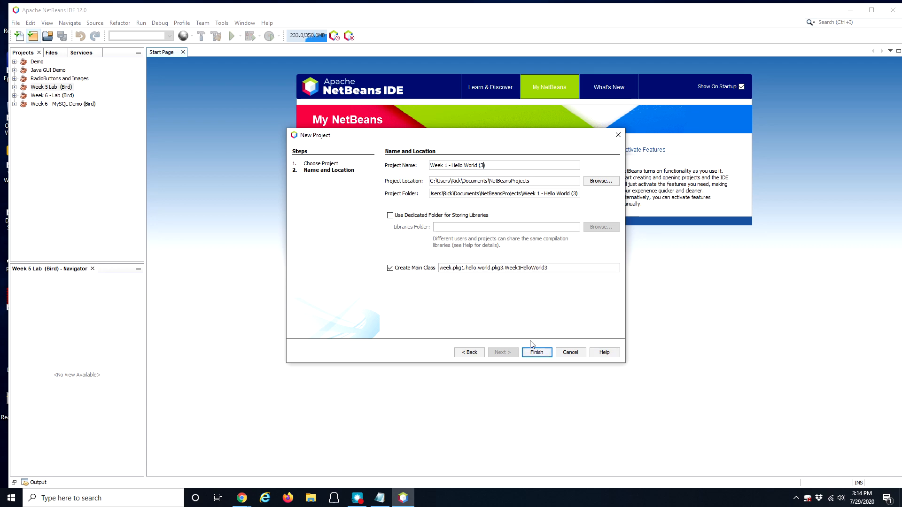
pyautogui.click(538, 353)
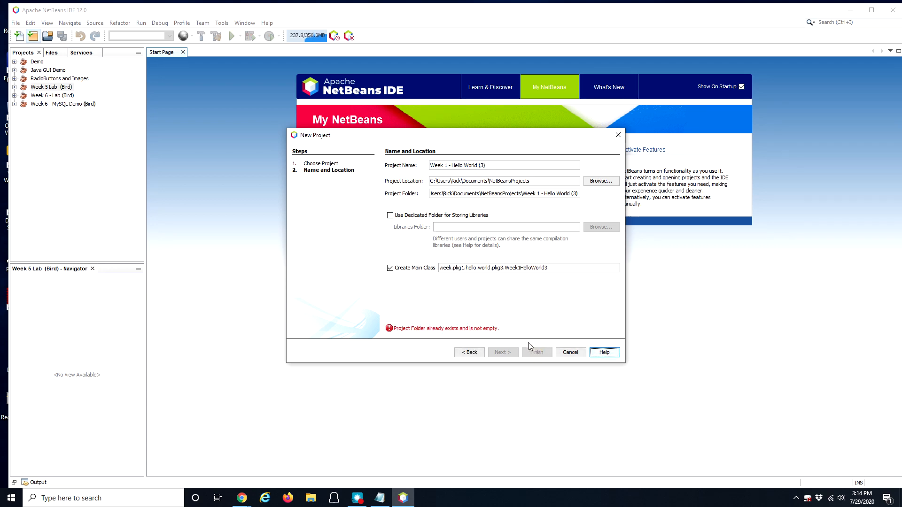
# Step: Retry the name with suffixes (4) and (44), then bring up File Explorer to check existing folders
pyautogui.click(482, 165)
pyautogui.doubleClick(481, 165)
pyautogui.write('4')
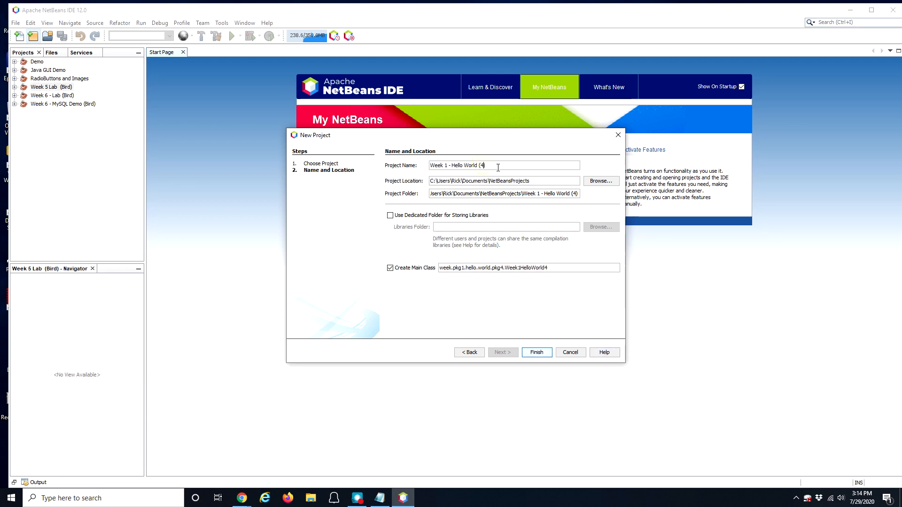
pyautogui.click(534, 353)
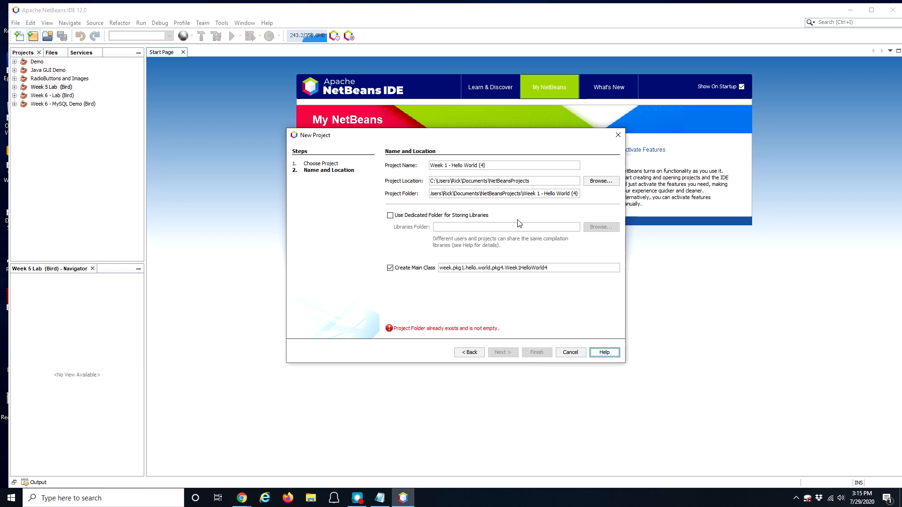
pyautogui.click(484, 165)
pyautogui.write('4')
pyautogui.click(543, 354)
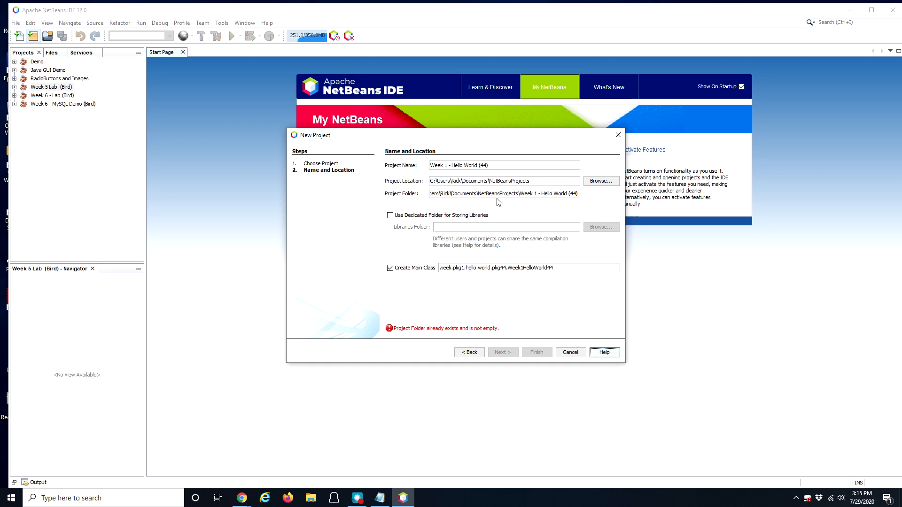
pyautogui.click(310, 501)
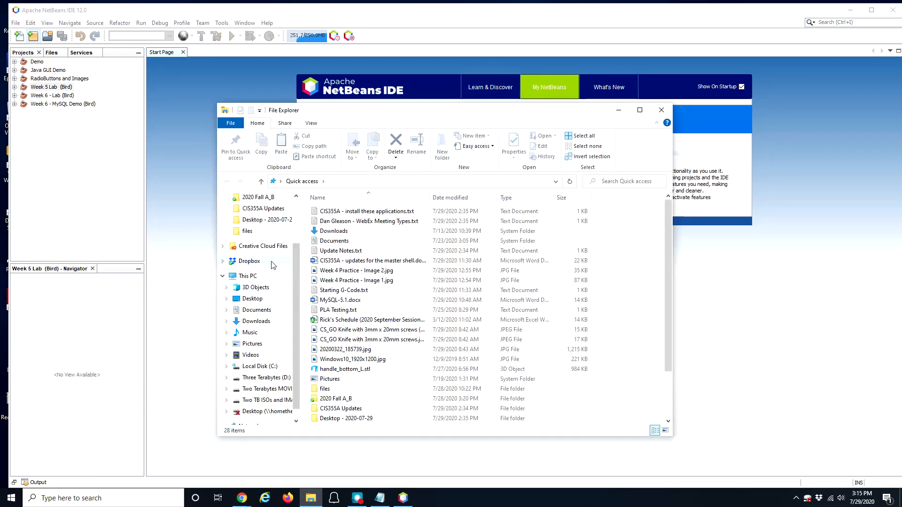
# Step: Inspect the numbered Week 1 folders in Documents > NetBeansProjects, then close File Explorer
pyautogui.click(256, 310)
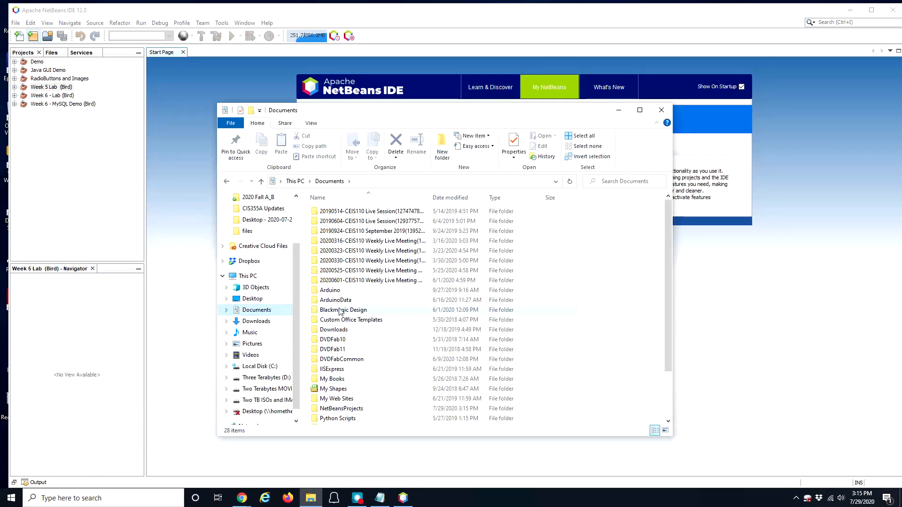
pyautogui.scroll(-2, 347, 362)
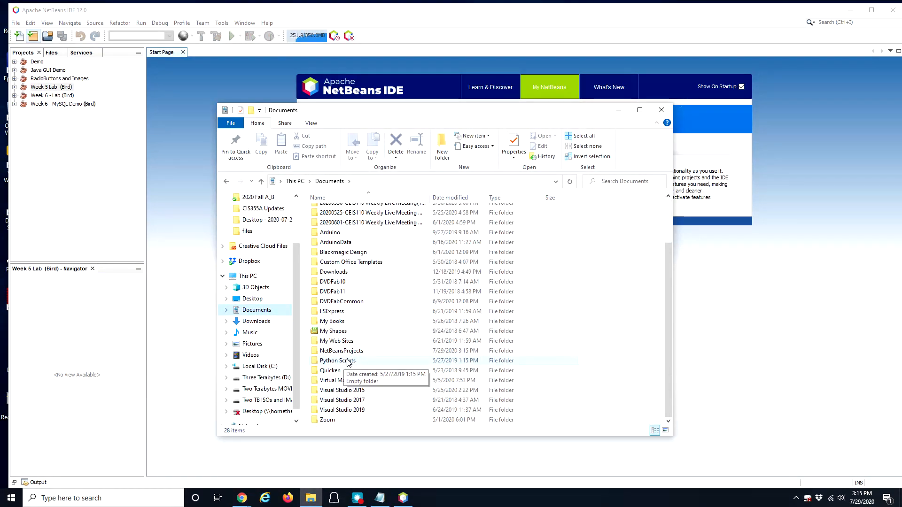
pyautogui.doubleClick(335, 351)
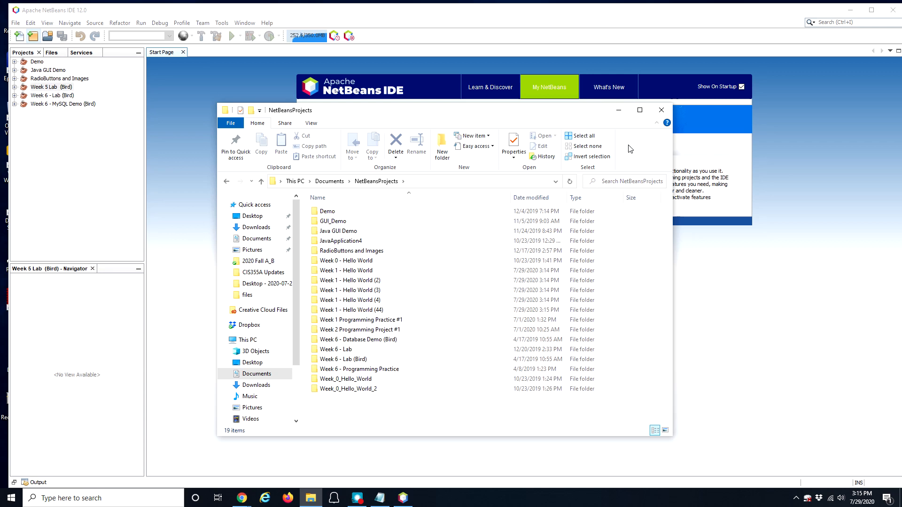
pyautogui.click(668, 109)
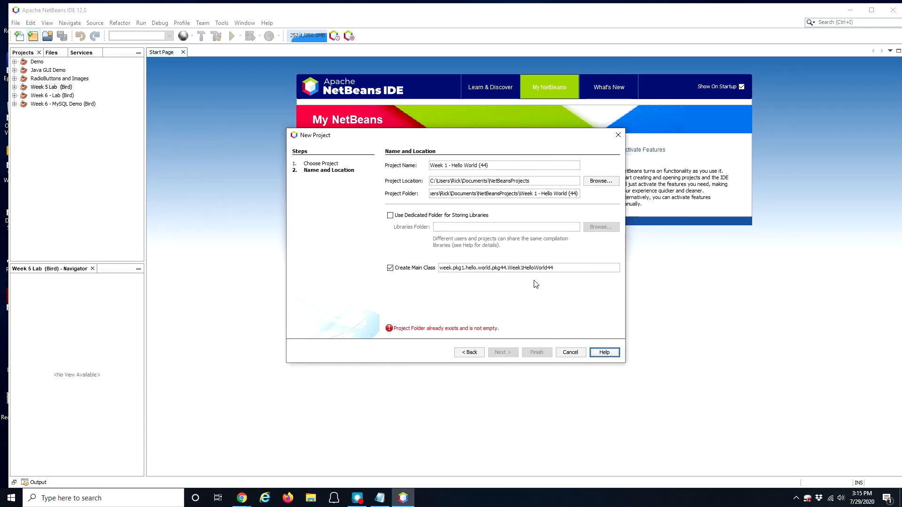
# Step: Try the name 'Week 1 - Hello World (45)', cancel after the folder-exists error, and restart NetBeans
pyautogui.click(483, 166)
pyautogui.press('BackSpace')
pyautogui.write('5')
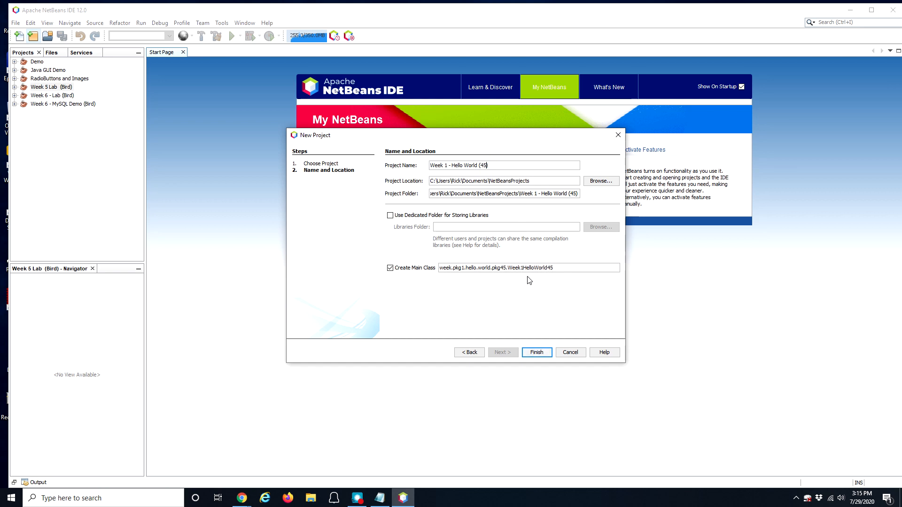
pyautogui.click(544, 352)
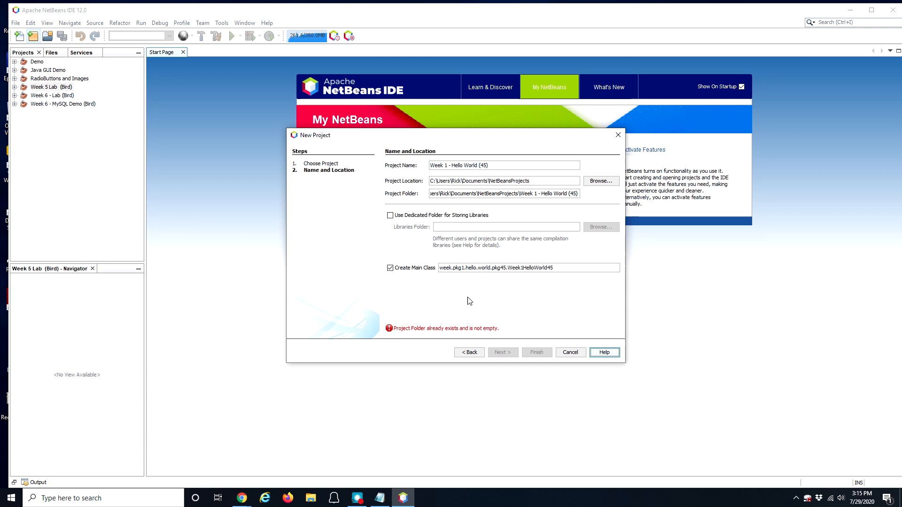
pyautogui.click(570, 353)
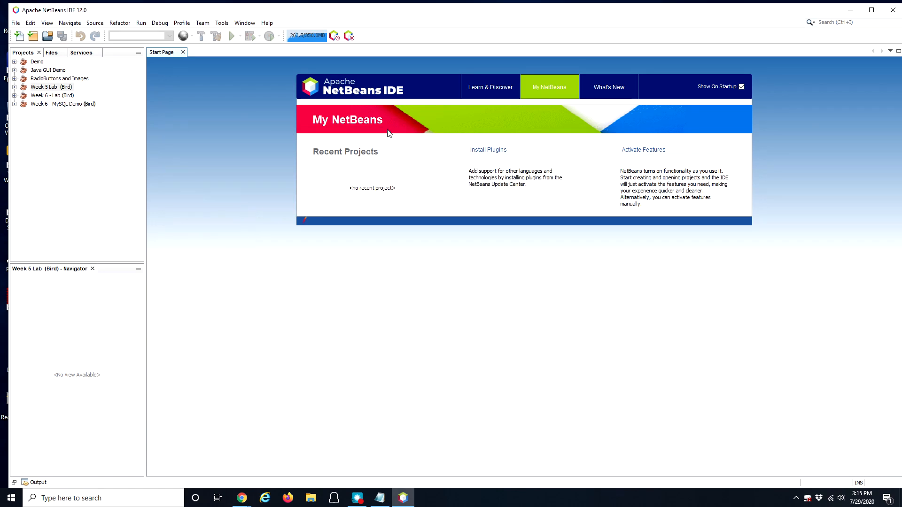
pyautogui.click(892, 11)
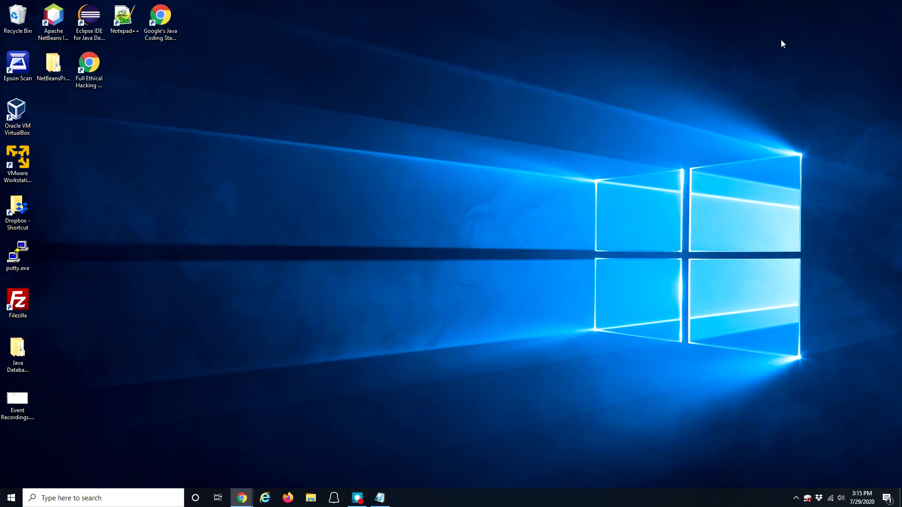
pyautogui.doubleClick(55, 20)
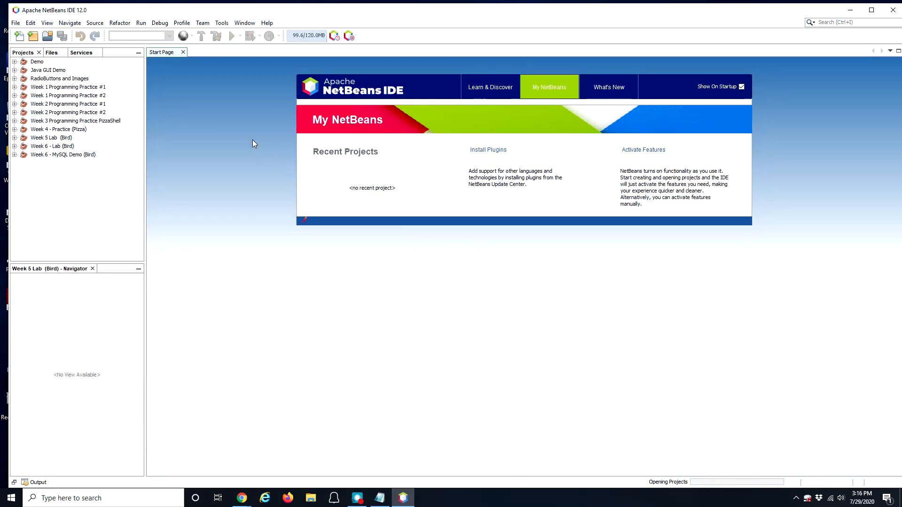
# Step: Replace the default JavaApplication17 name with 'Week 1 - Hello World 50' and Finish; the folder-exists error returns
pyautogui.click(34, 39)
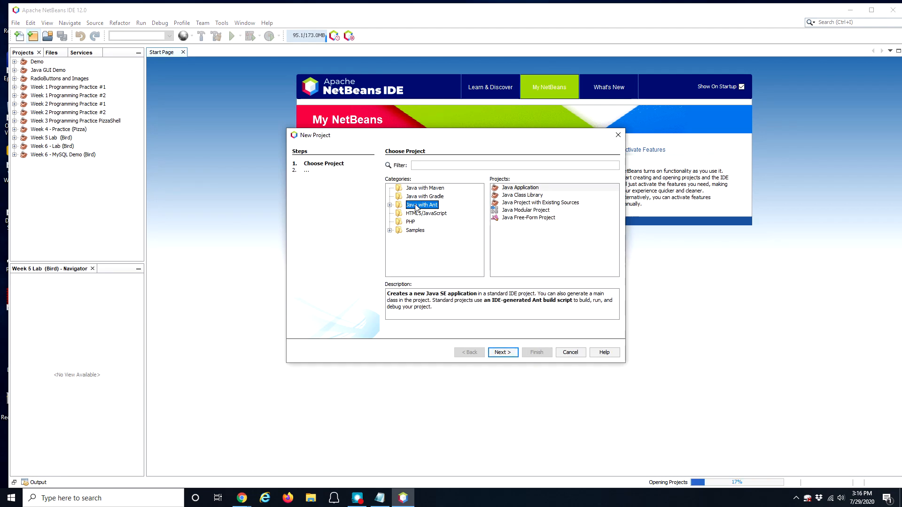
pyautogui.click(516, 189)
pyautogui.click(503, 352)
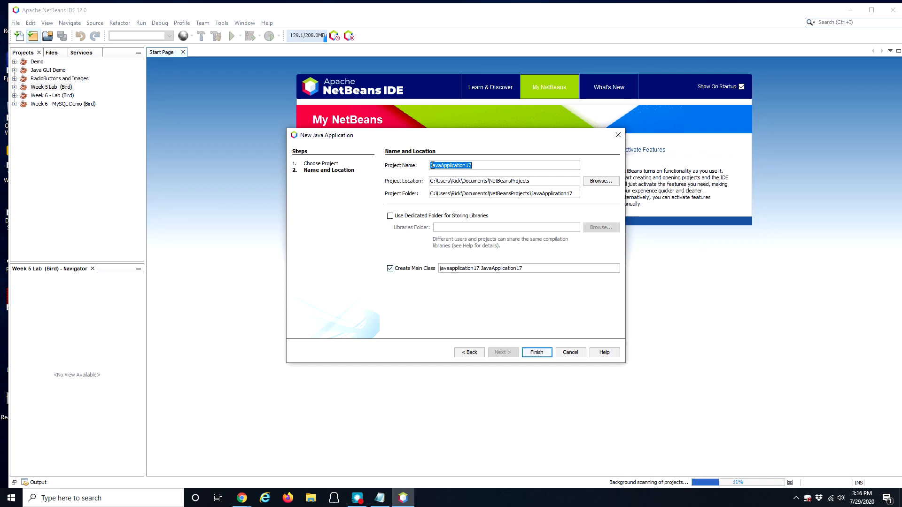
pyautogui.click(482, 166)
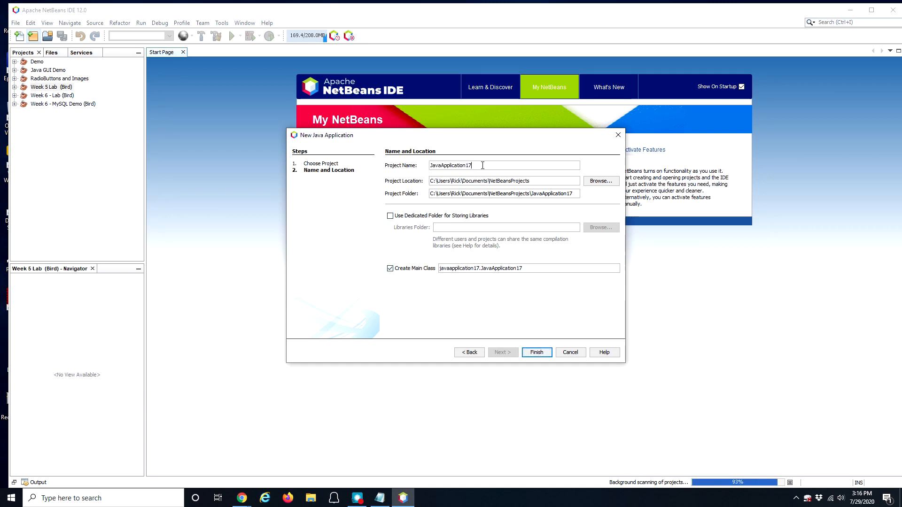
pyautogui.moveTo(482, 165); pyautogui.dragTo(427, 167)
pyautogui.write('Week 1 - Hello Word')
pyautogui.press('BackSpace')
pyautogui.write('ld 50')
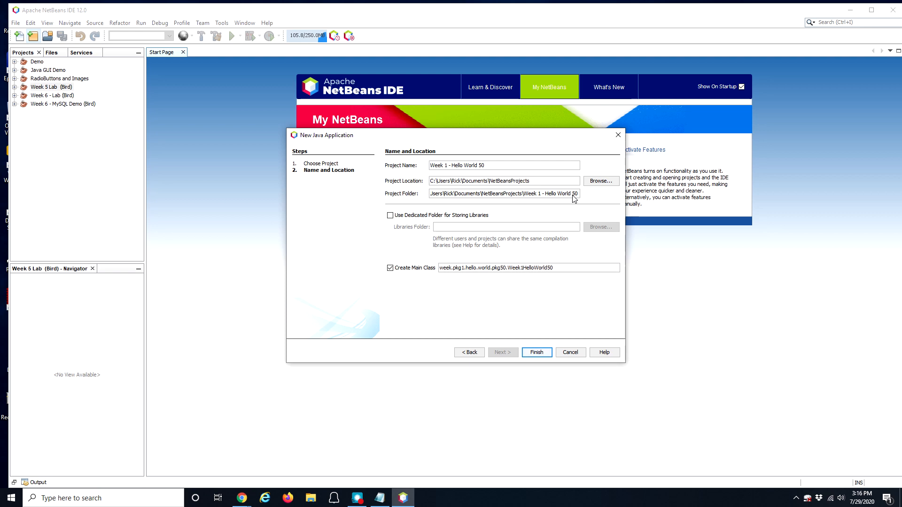
pyautogui.click(538, 352)
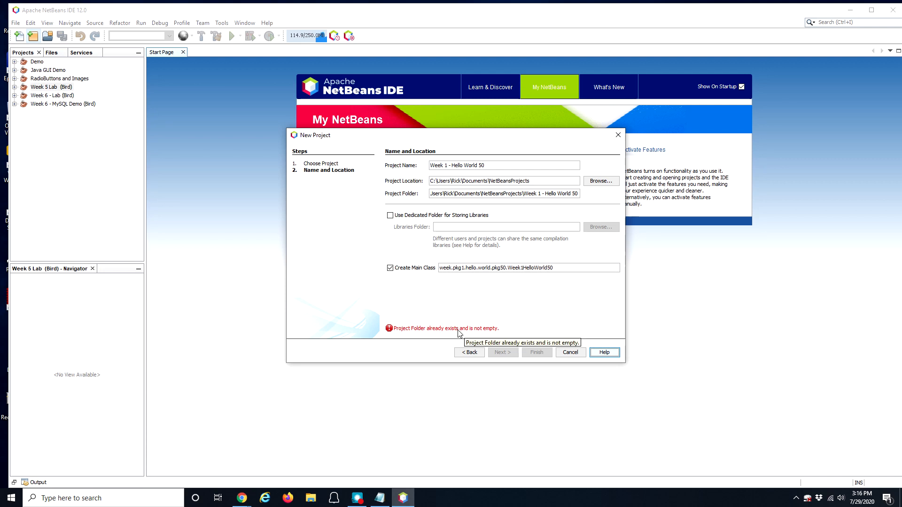
pyautogui.click(245, 501)
# Step: In the Week 1 Lab Overview Chrome window, search Google for 'netbeans project already exists'
pyautogui.rightClick(244, 502)
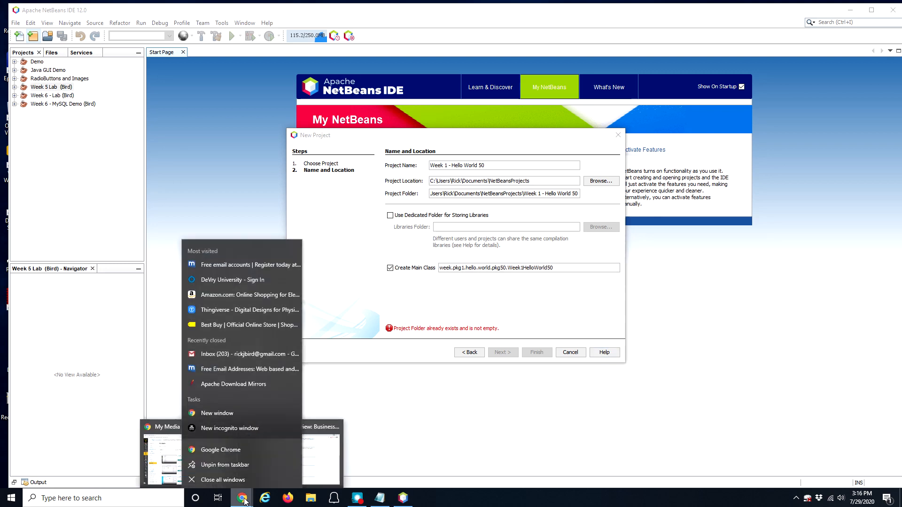
pyautogui.click(245, 500)
pyautogui.moveTo(252, 495)
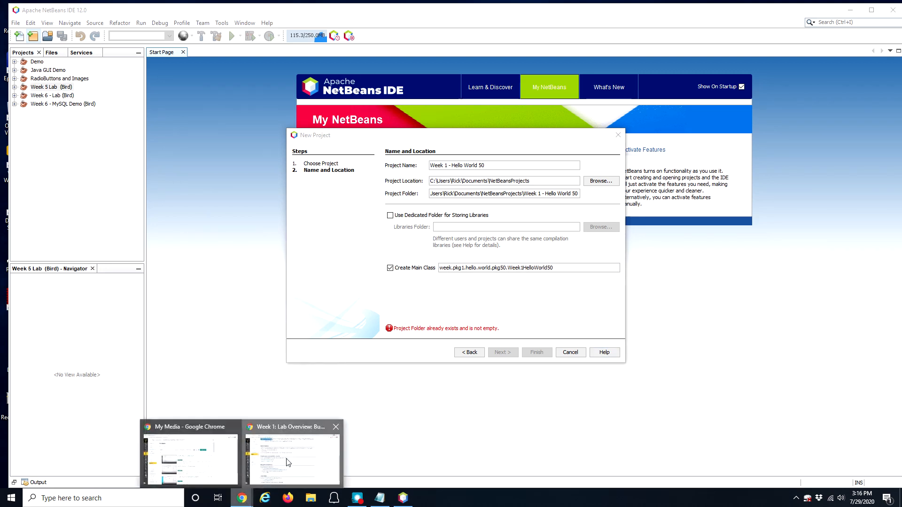
pyautogui.click(292, 463)
pyautogui.click(134, 16)
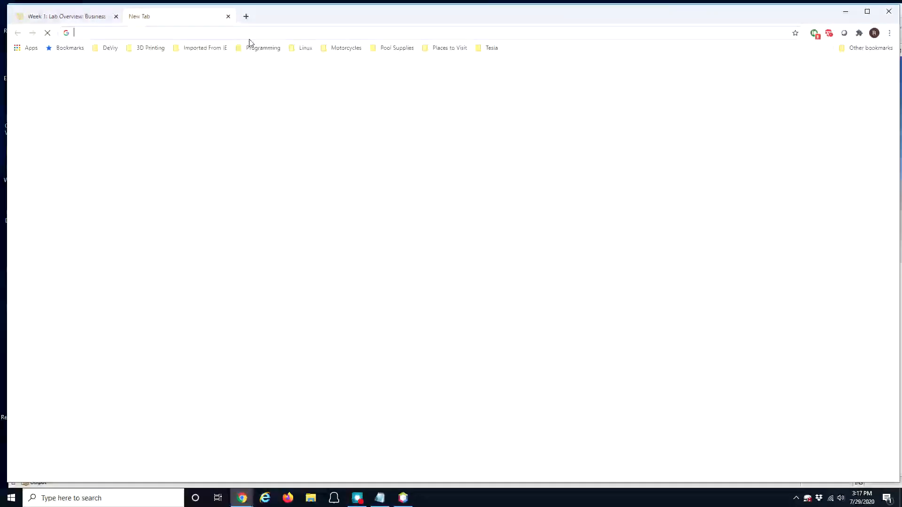
pyautogui.write('netb')
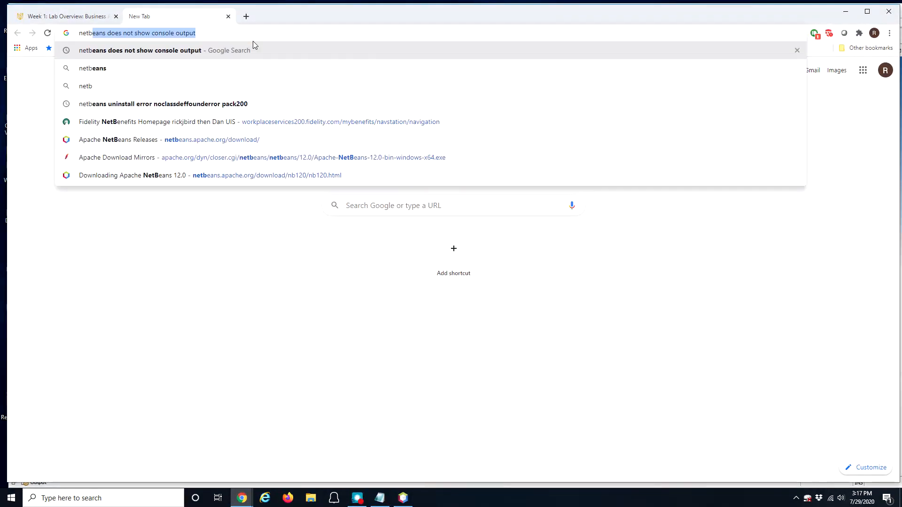
pyautogui.write('eans proje')
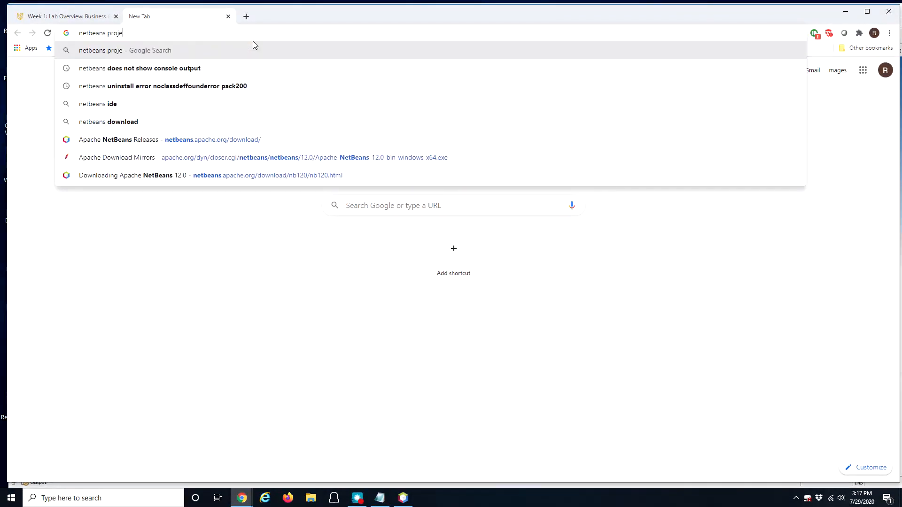
pyautogui.write('ct alreay')
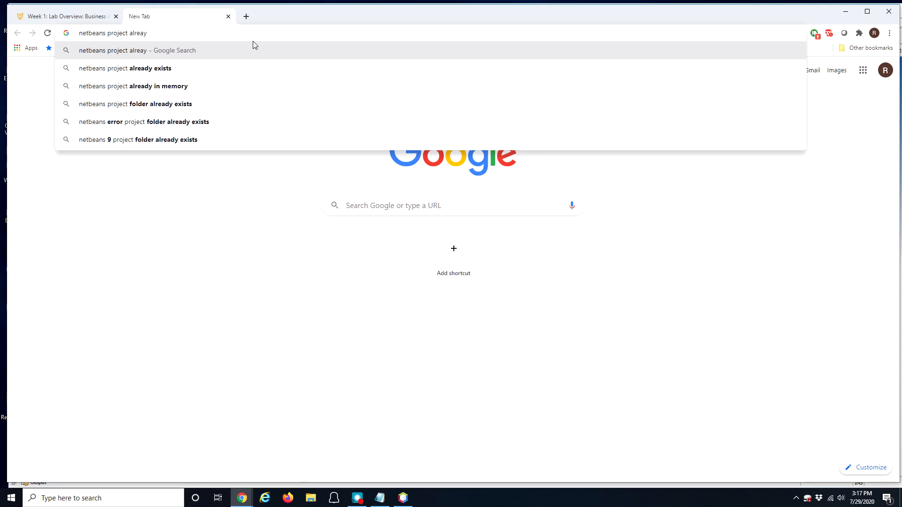
pyautogui.press('Down')
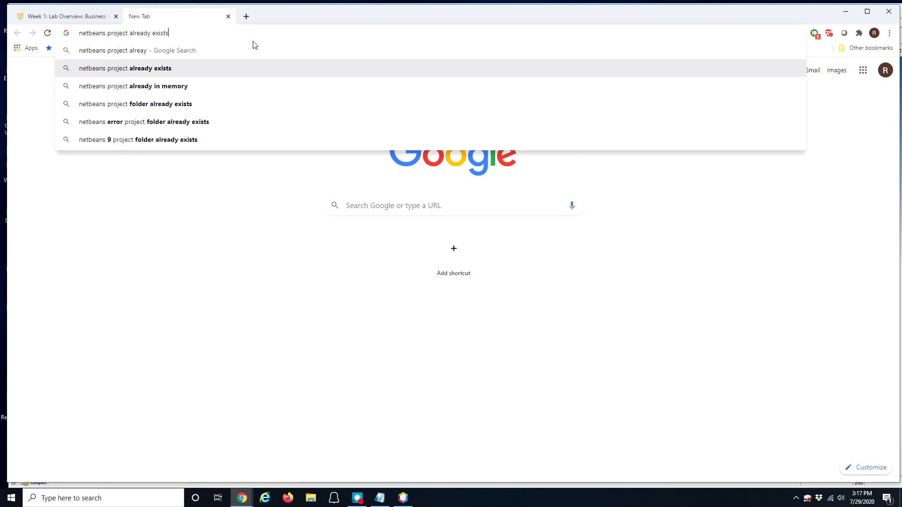
pyautogui.press('Return')
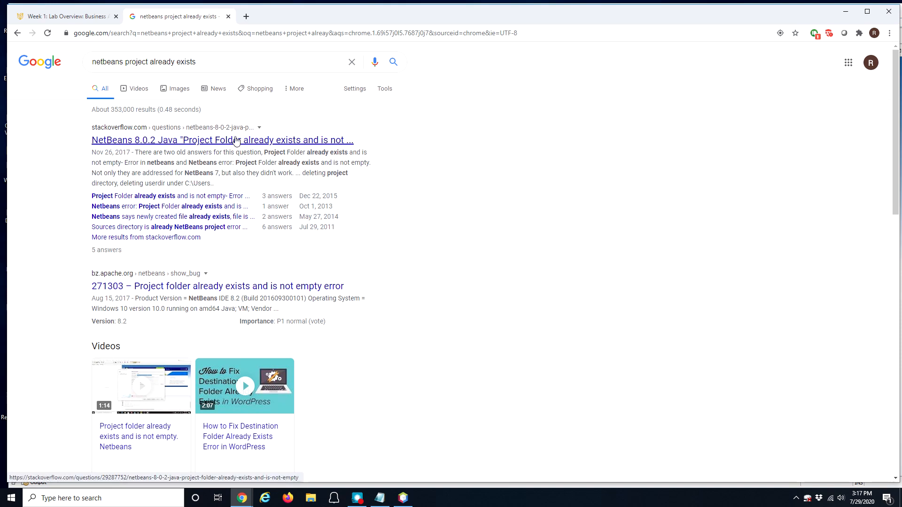
# Step: Open the Stack Overflow, Apache bug and ourcodeworld results in new tabs, viewing ourcodeworld
pyautogui.rightClick(173, 139)
pyautogui.click(198, 147)
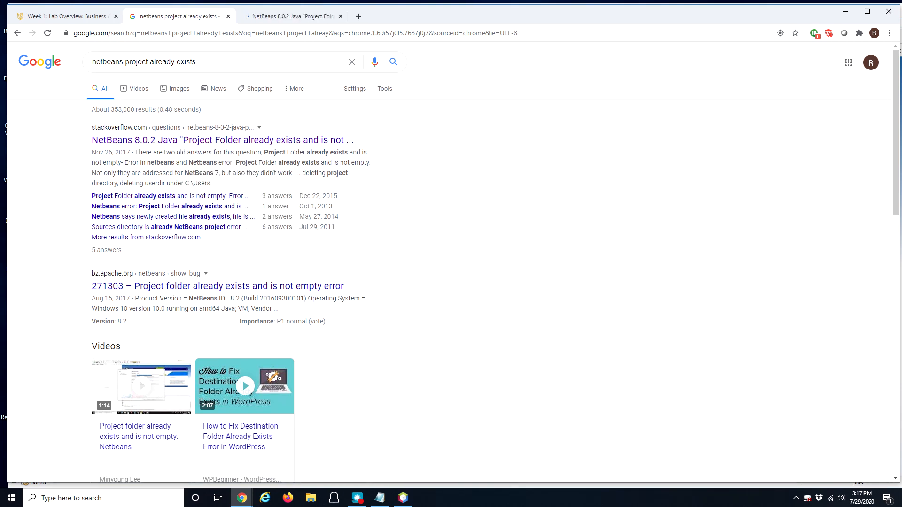
pyautogui.rightClick(188, 286)
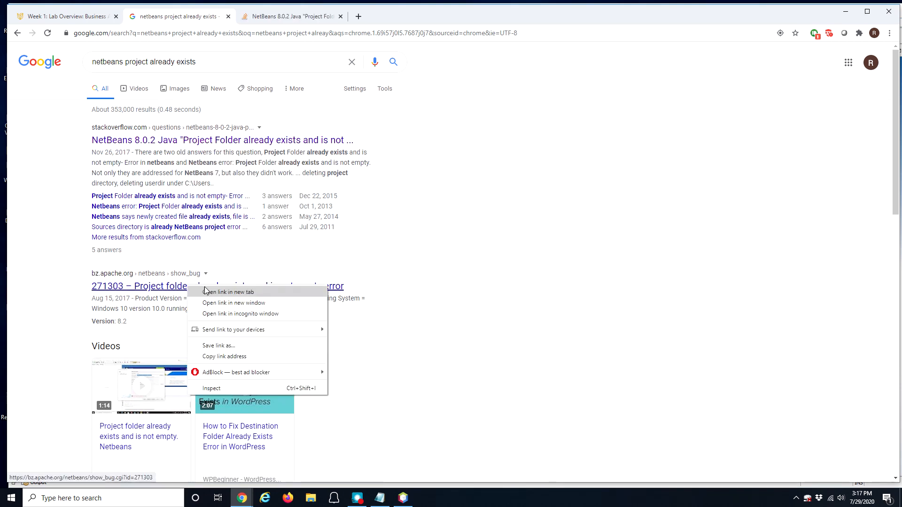
pyautogui.click(218, 293)
pyautogui.scroll(-1, 318, 263)
pyautogui.scroll(-4, 318, 264)
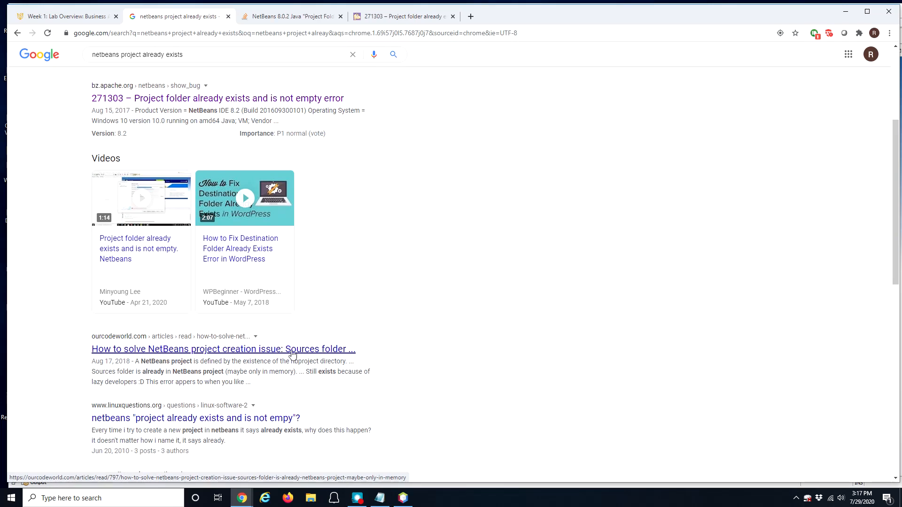
pyautogui.rightClick(252, 351)
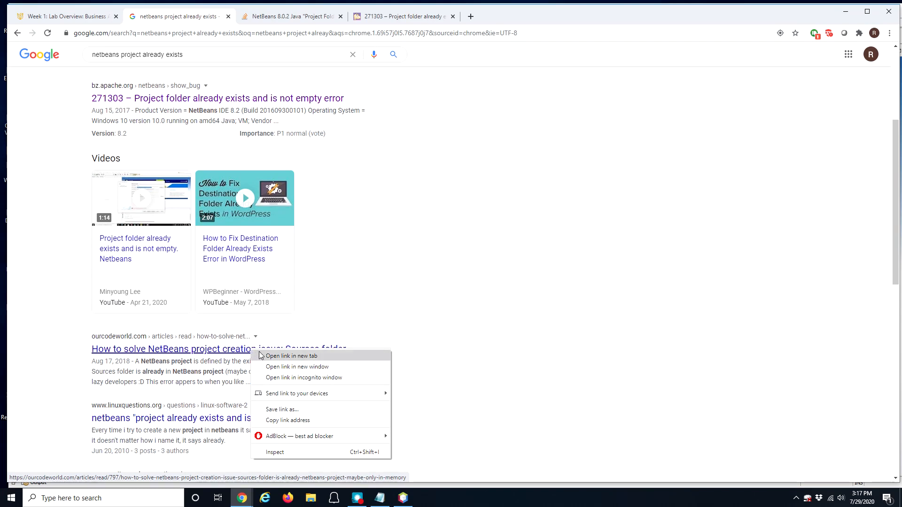
pyautogui.click(265, 357)
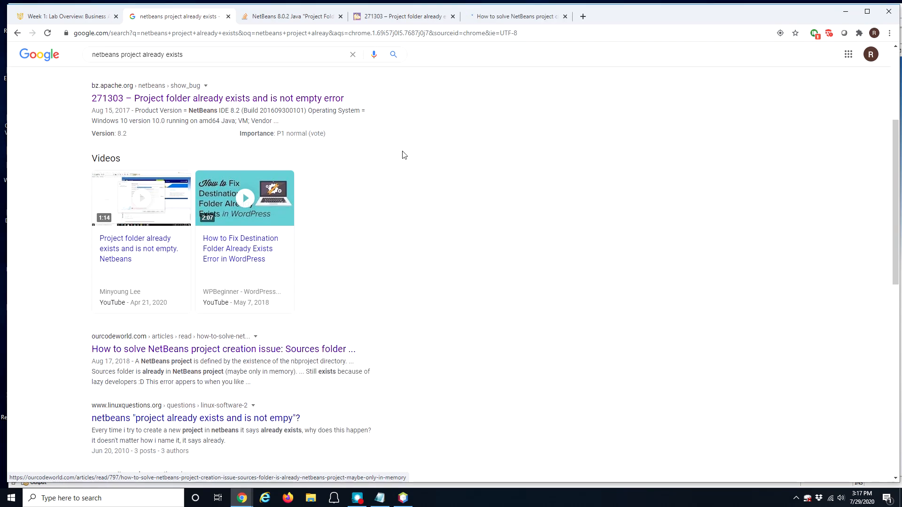
pyautogui.click(501, 18)
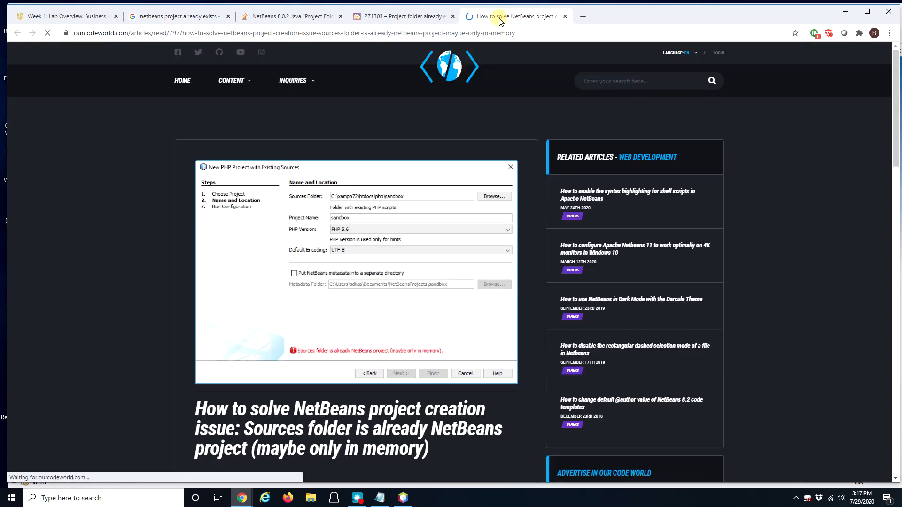
# Step: Scroll the ourcodeworld article down to its Solution section, then close its tab
pyautogui.scroll(-4, 281, 293)
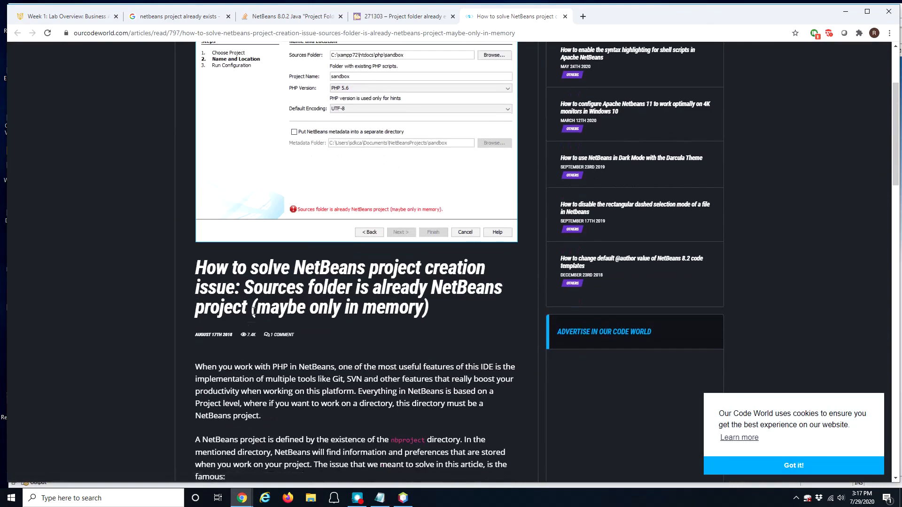
pyautogui.scroll(-2, 253, 310)
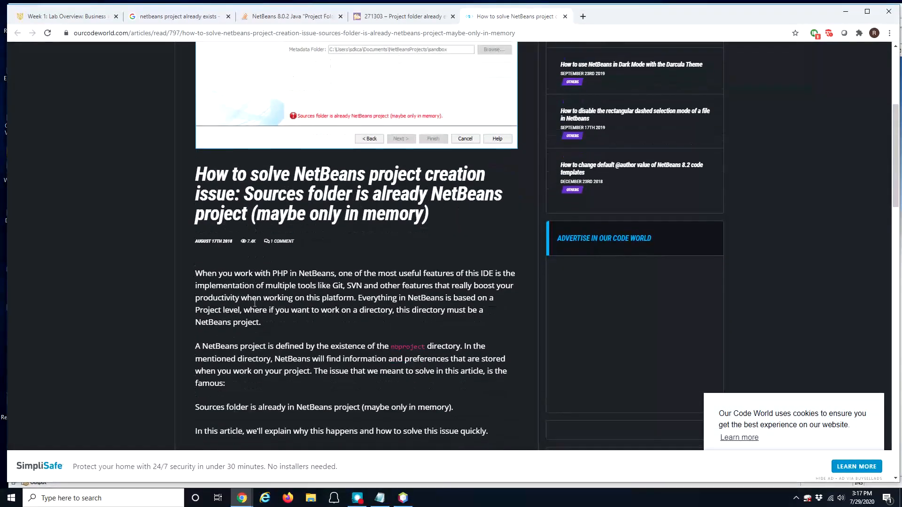
pyautogui.scroll(-1, 291, 289)
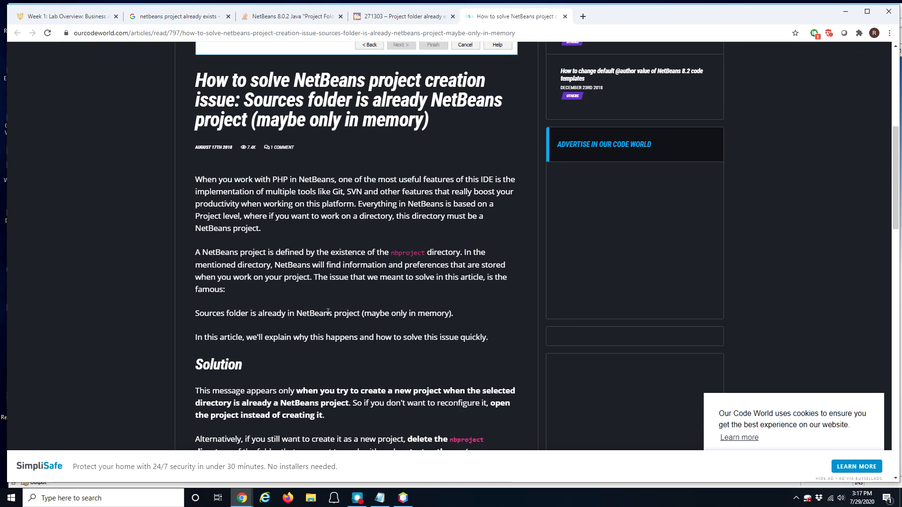
pyautogui.scroll(-1, 366, 296)
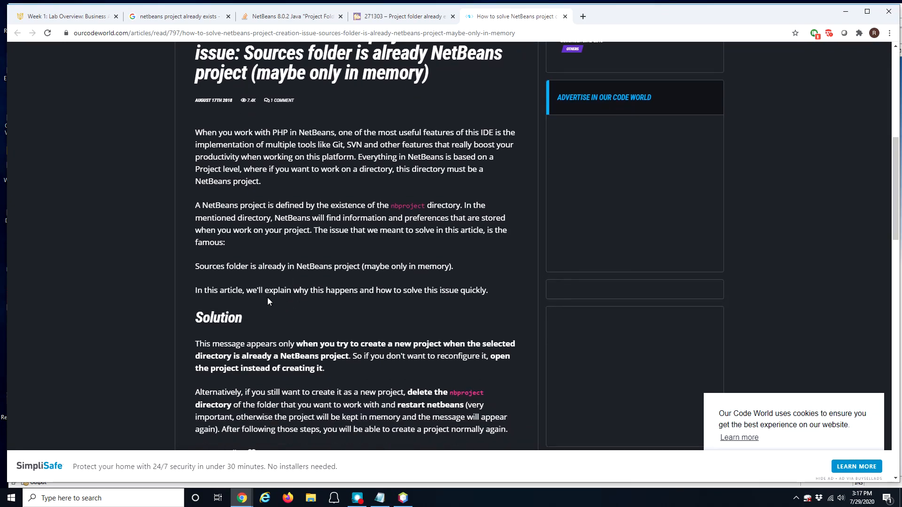
pyautogui.scroll(-2, 399, 297)
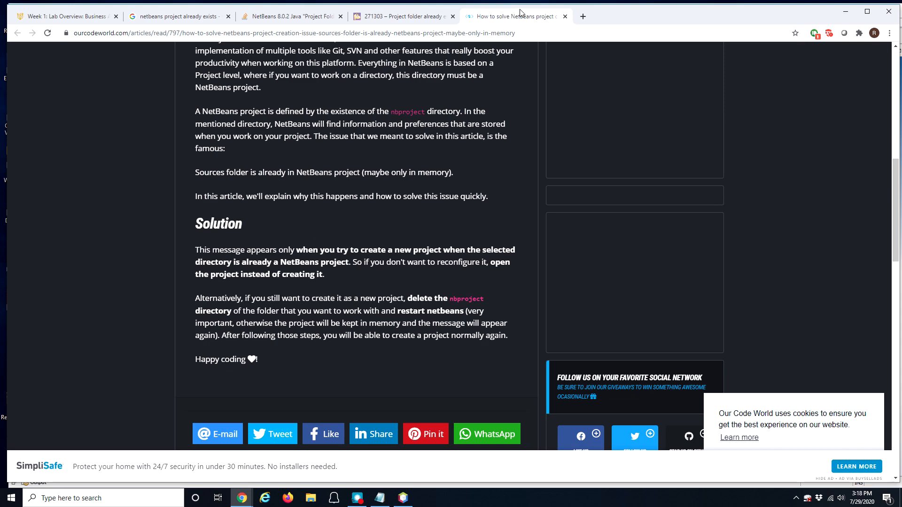
pyautogui.click(565, 17)
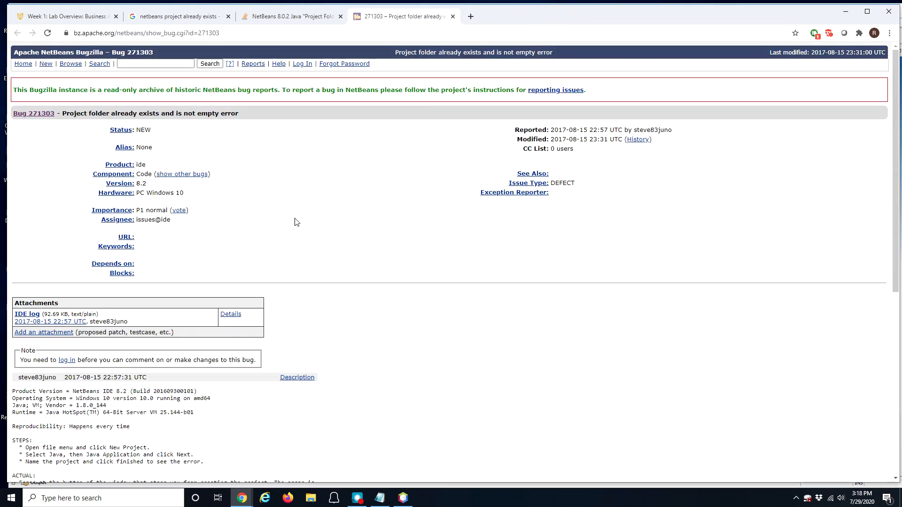
# Step: Highlight the Stack Overflow answer's antivirus and protection-tab lines, then open Bitdefender's tray quick options
pyautogui.click(359, 502)
pyautogui.click(403, 498)
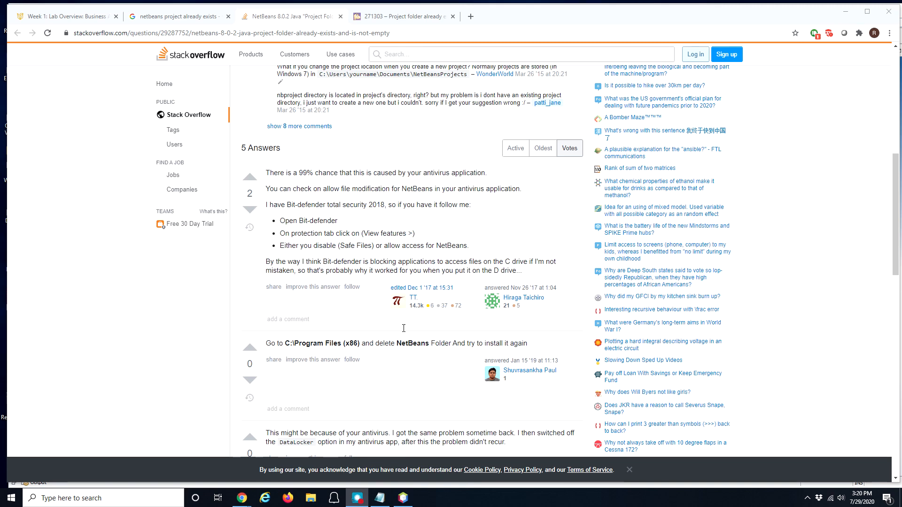
pyautogui.scroll(8, 333, 238)
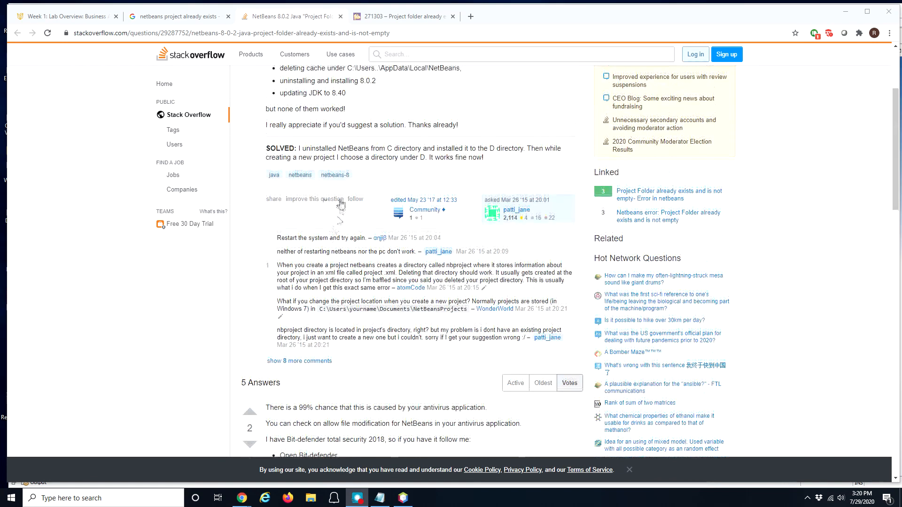
pyautogui.scroll(-7, 287, 233)
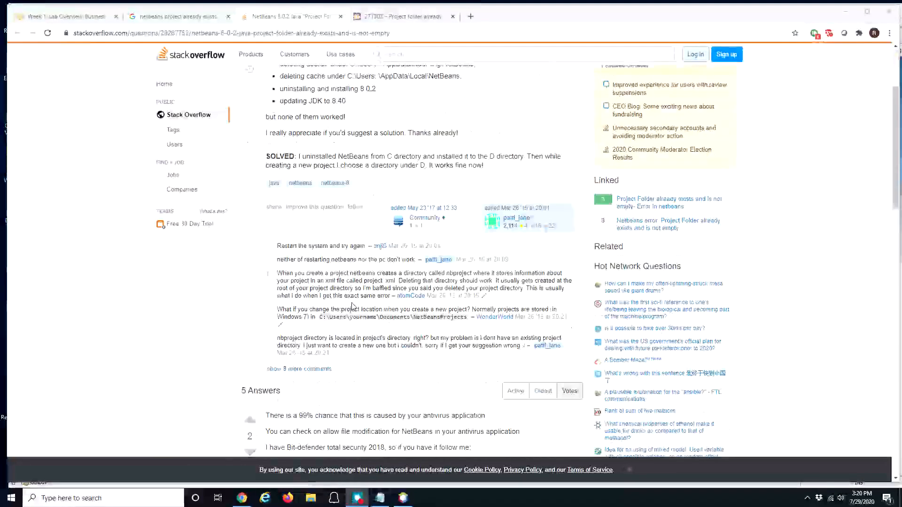
pyautogui.moveTo(288, 220); pyautogui.dragTo(460, 223)
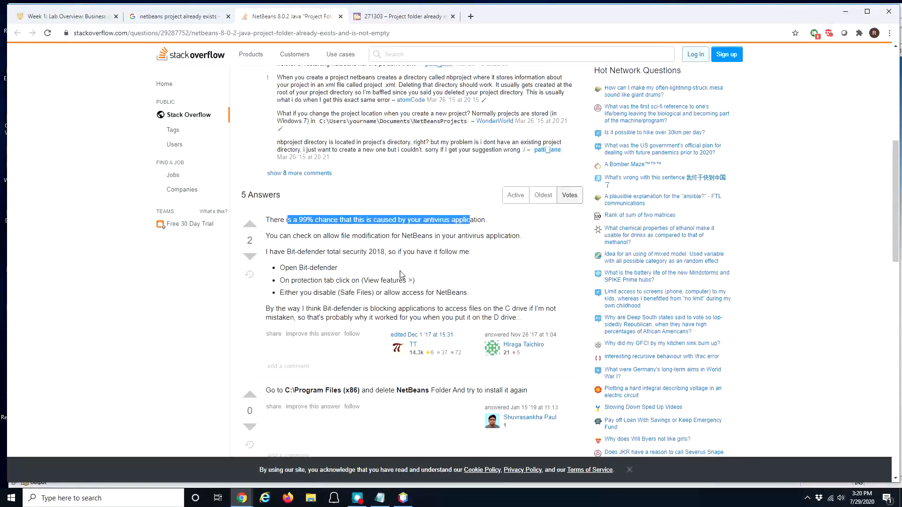
pyautogui.scroll(-1, 374, 279)
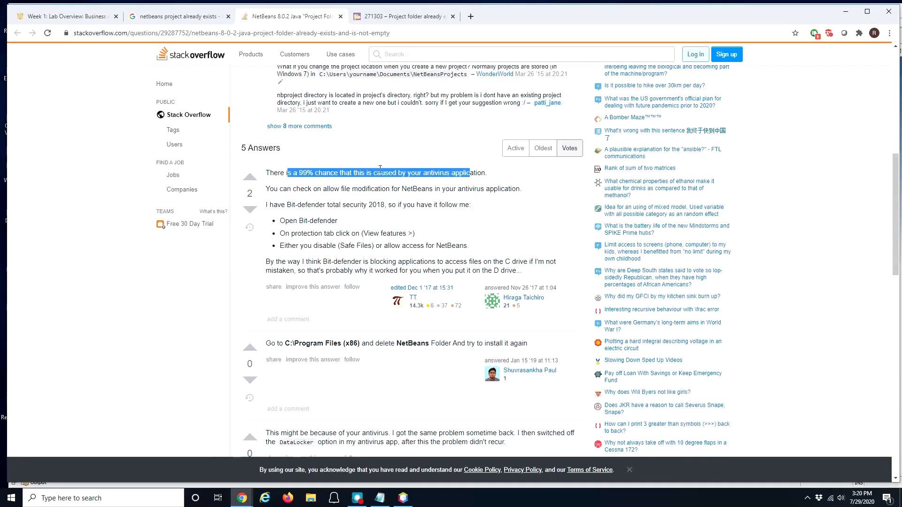
pyautogui.moveTo(313, 221); pyautogui.dragTo(362, 233)
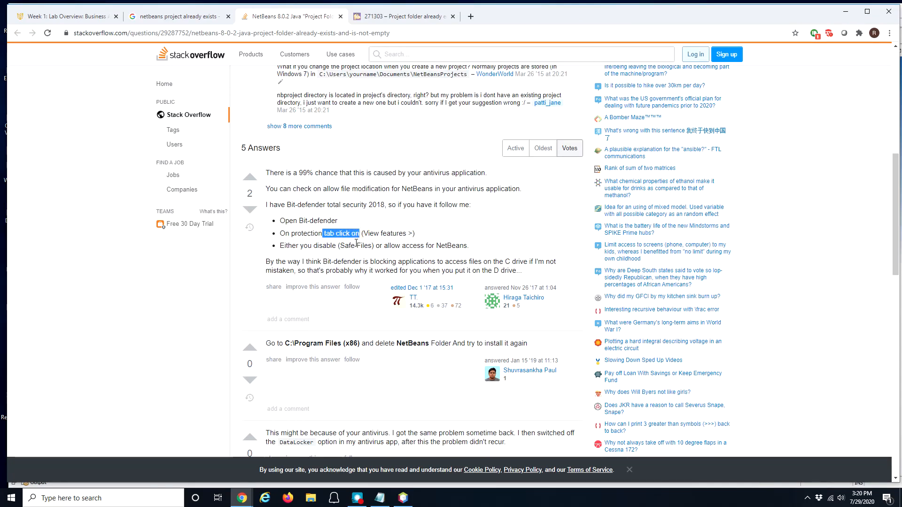
pyautogui.click(808, 498)
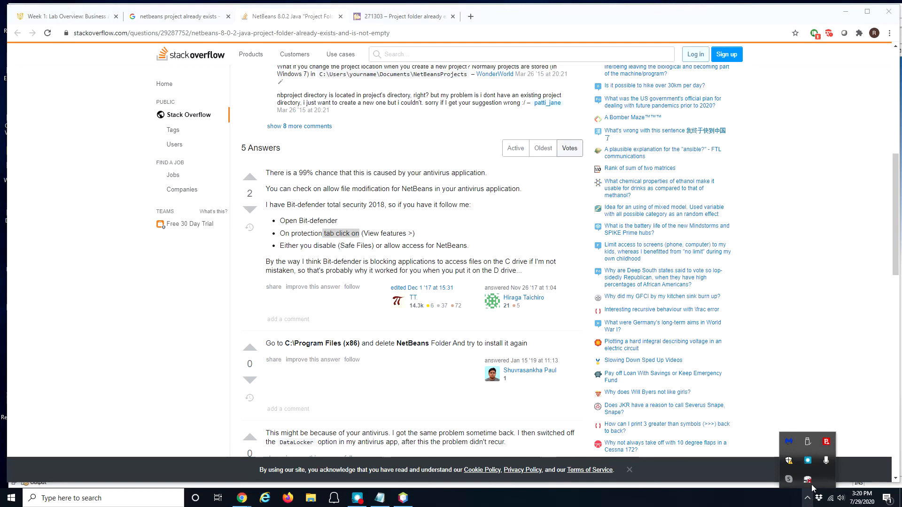
pyautogui.rightClick(826, 446)
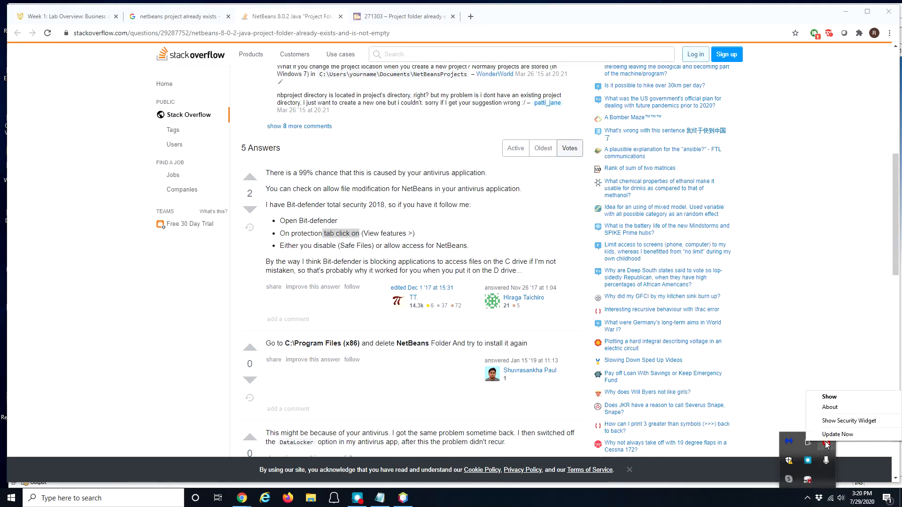
# Step: Show the Bitdefender main window, reposition it, and open its Protection Features page
pyautogui.click(830, 398)
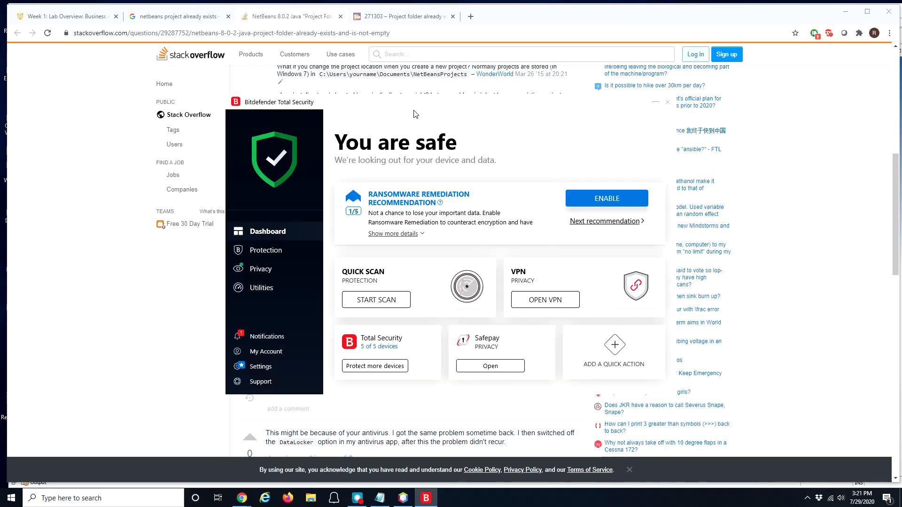
pyautogui.moveTo(411, 103); pyautogui.dragTo(619, 91)
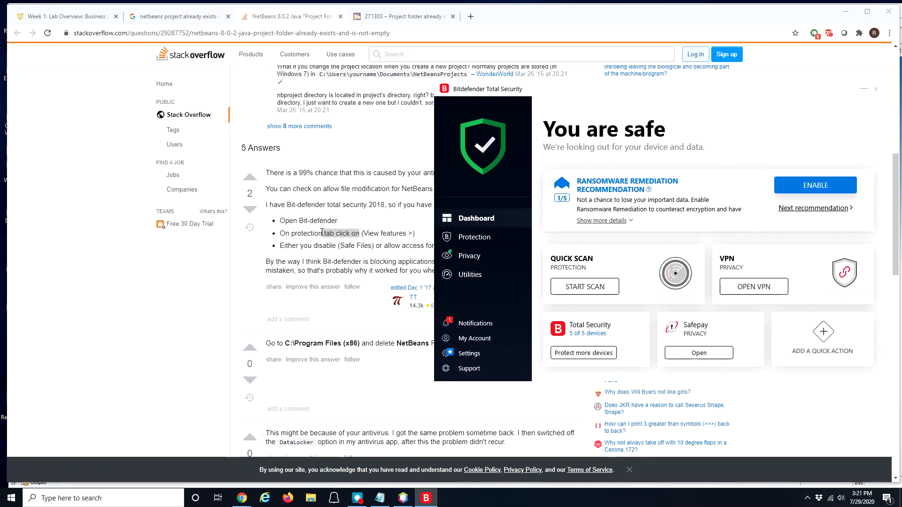
pyautogui.click(475, 239)
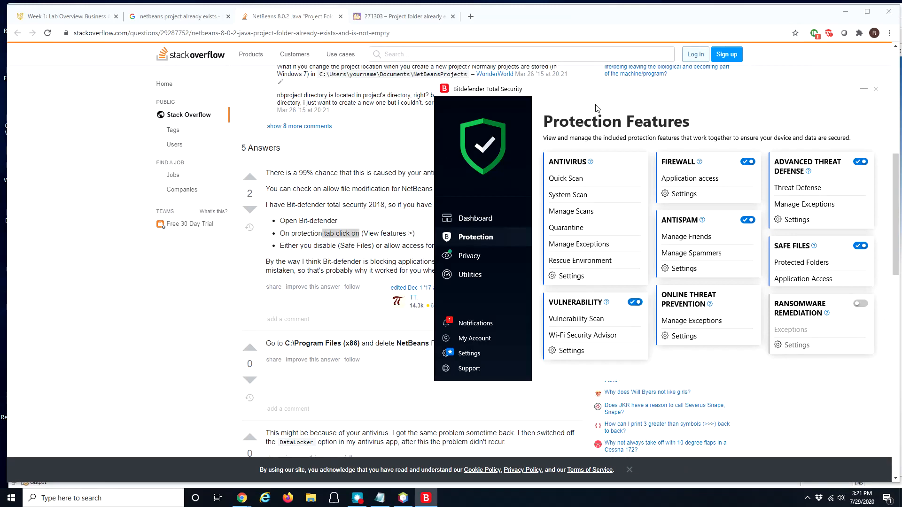
pyautogui.moveTo(607, 96); pyautogui.dragTo(666, 87)
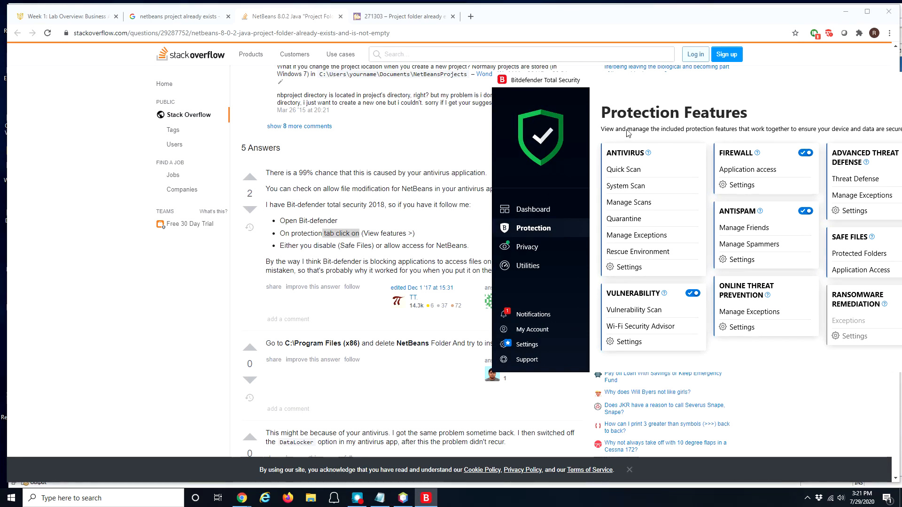
pyautogui.moveTo(650, 85); pyautogui.dragTo(273, 85)
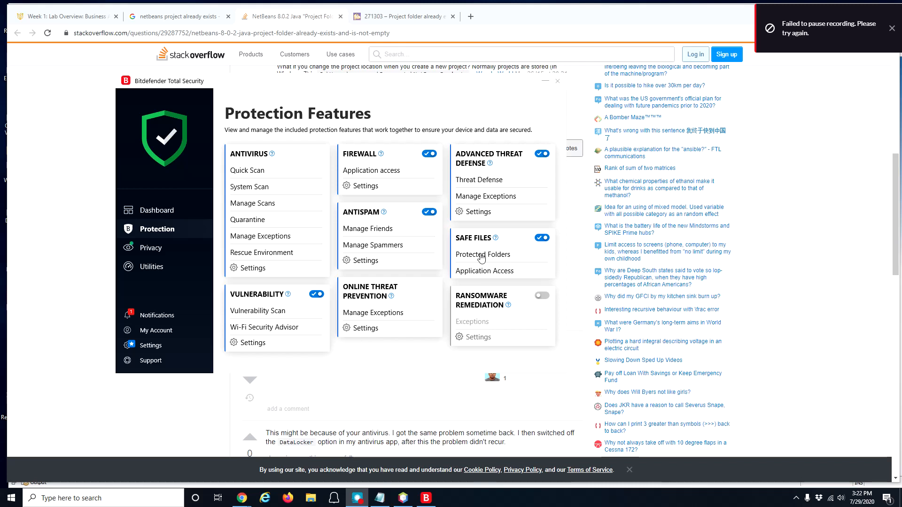
# Step: Switch NetBeans IDE on in the Safe Files Application Access list
pyautogui.click(498, 276)
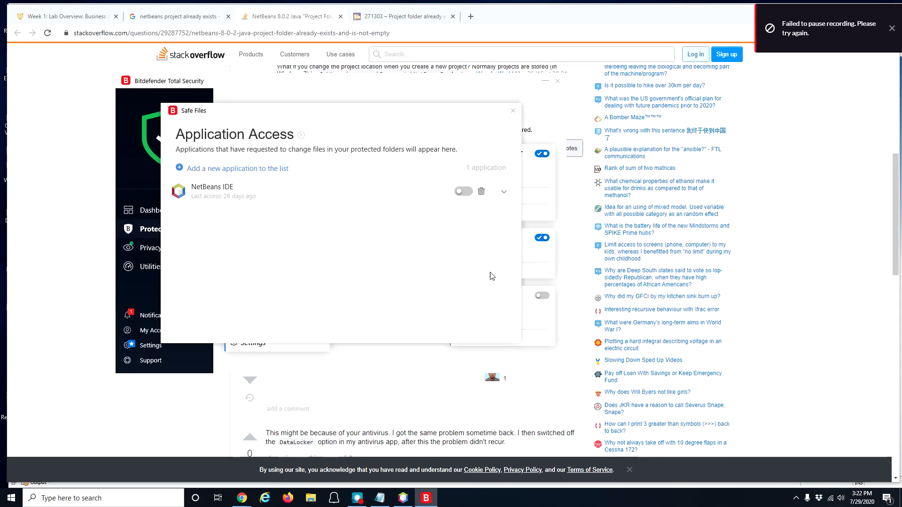
pyautogui.moveTo(205, 194)
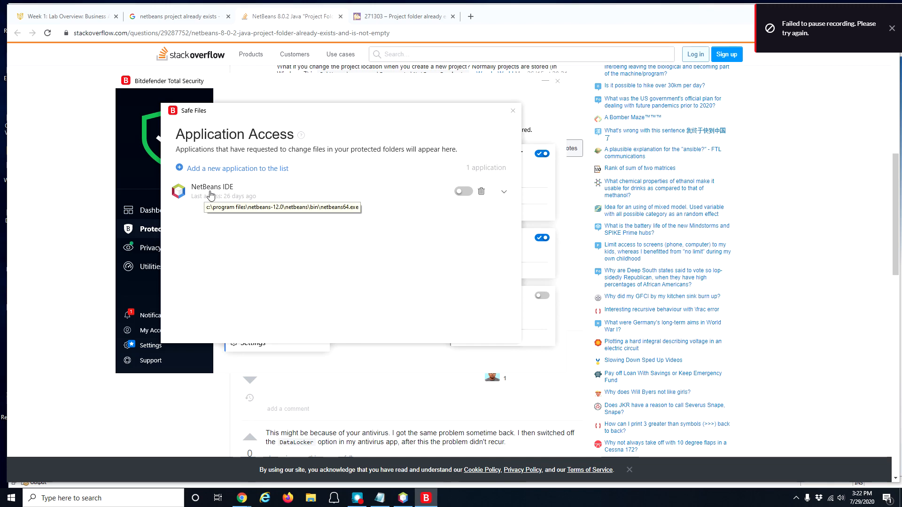
pyautogui.click(463, 192)
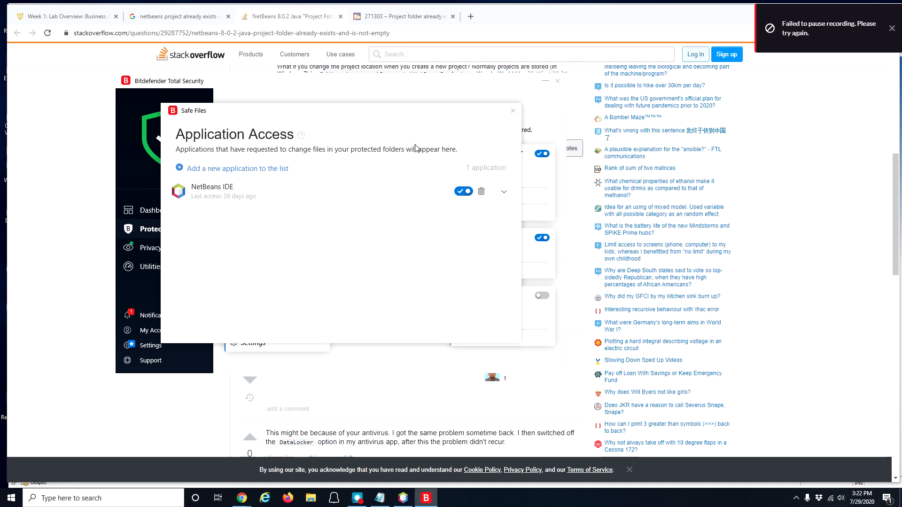
# Step: Close the Bitdefender windows and switch between NetBeans and Chrome's Google results for the error
pyautogui.click(513, 113)
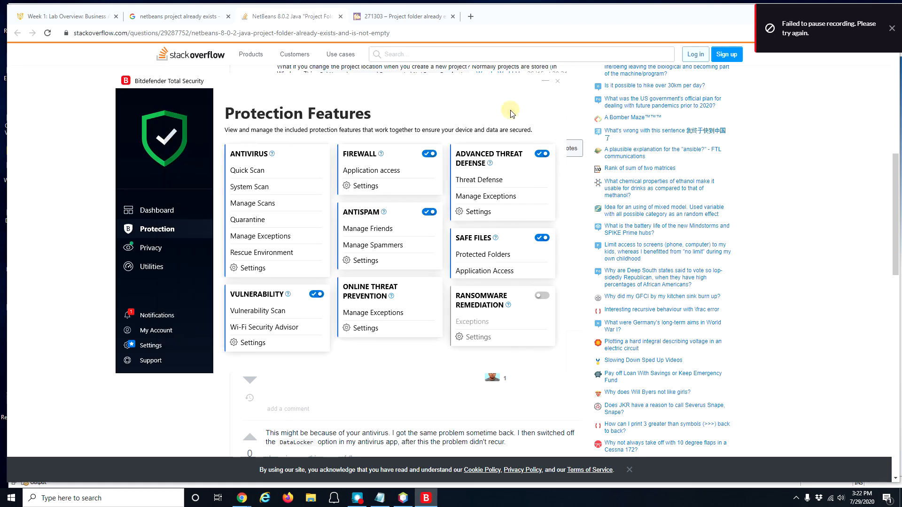
pyautogui.click(559, 82)
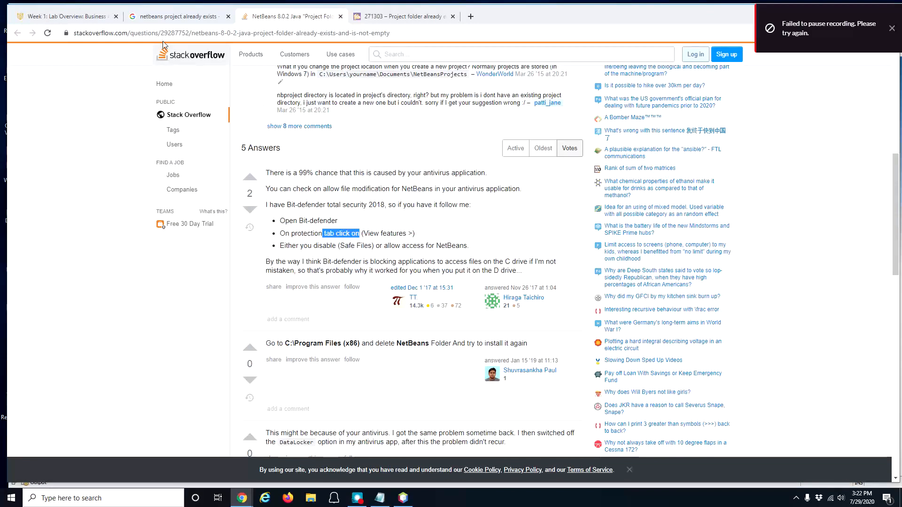
pyautogui.click(148, 18)
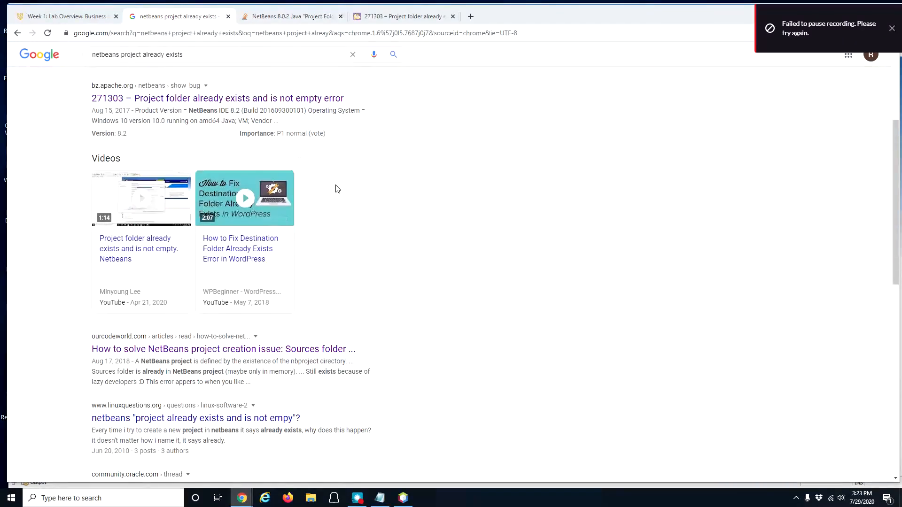
pyautogui.scroll(4, 330, 186)
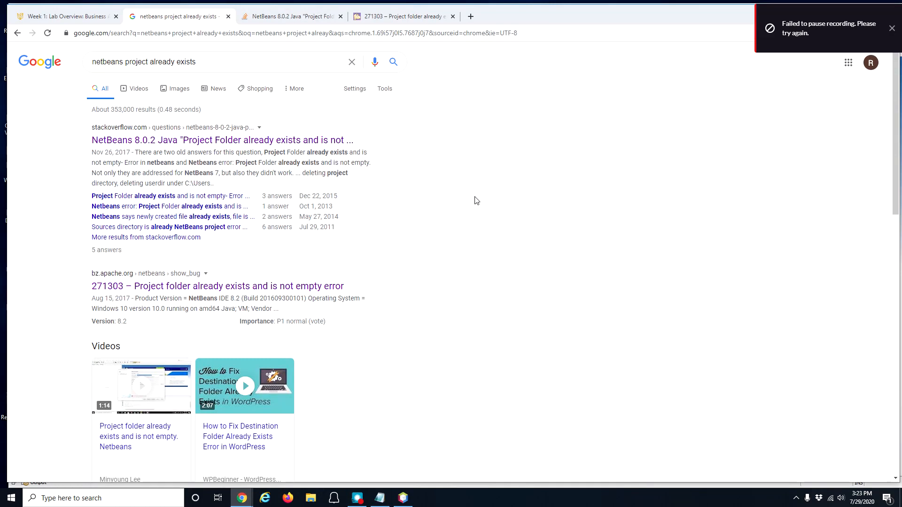
pyautogui.click(404, 499)
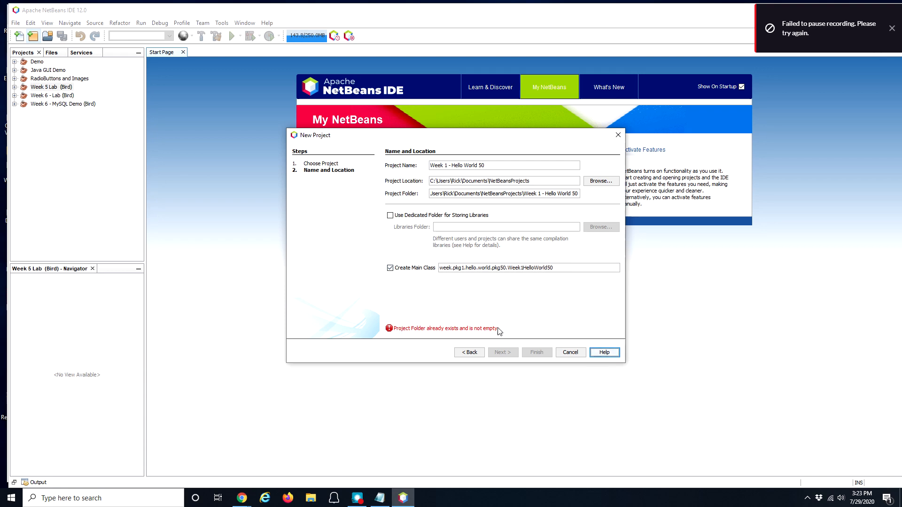
pyautogui.moveTo(242, 497)
pyautogui.click(313, 473)
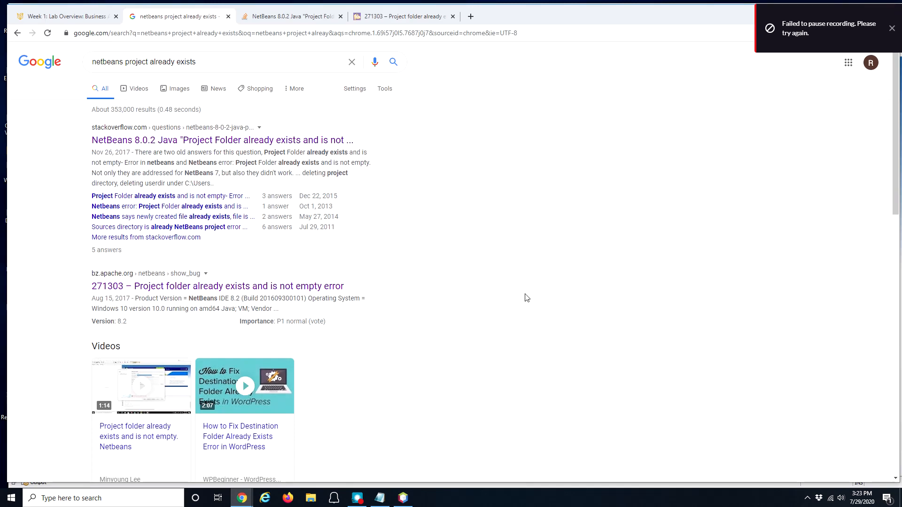
# Step: Close the Google, Stack Overflow and Bugzilla tabs, minimize Chrome, and cancel the unfinished project wizard
pyautogui.click(228, 16)
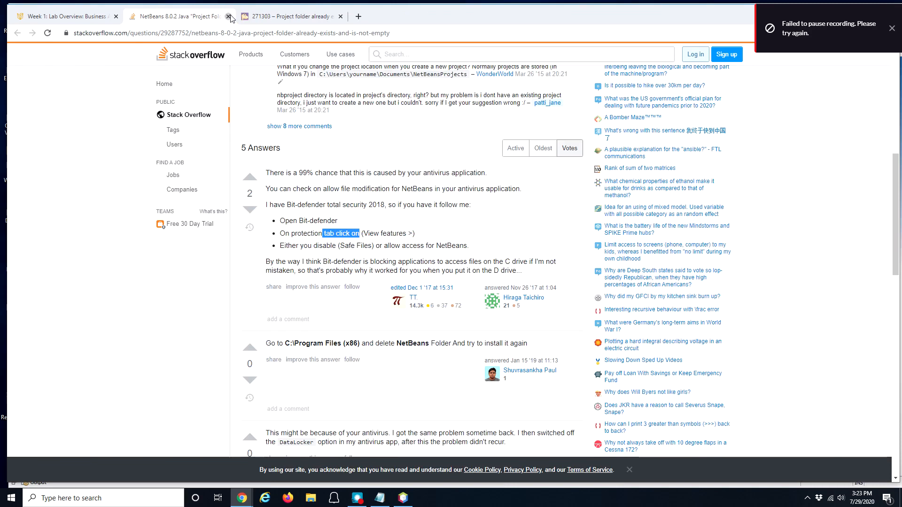
pyautogui.click(229, 17)
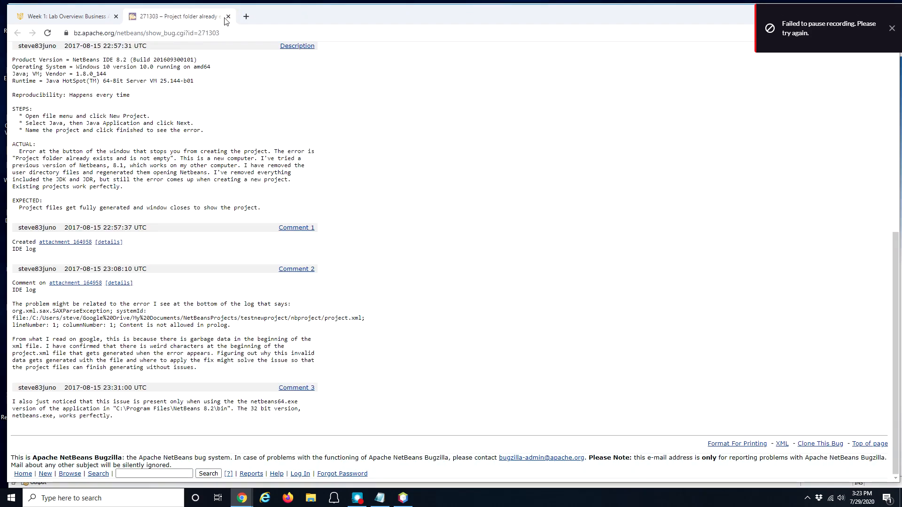
pyautogui.click(228, 16)
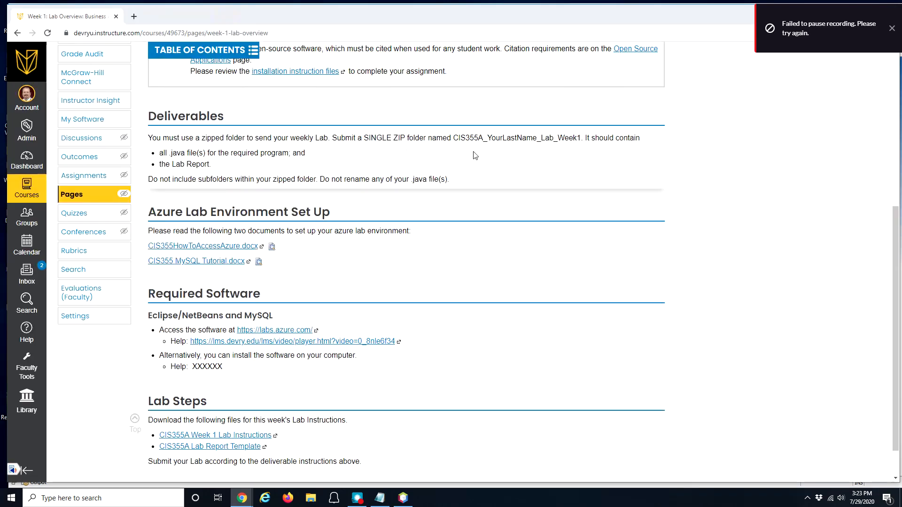
pyautogui.click(891, 28)
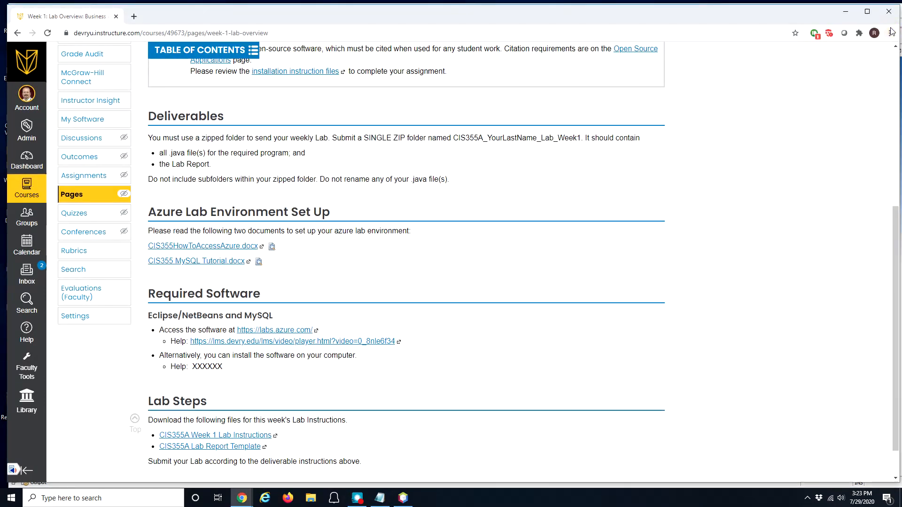
pyautogui.click(846, 11)
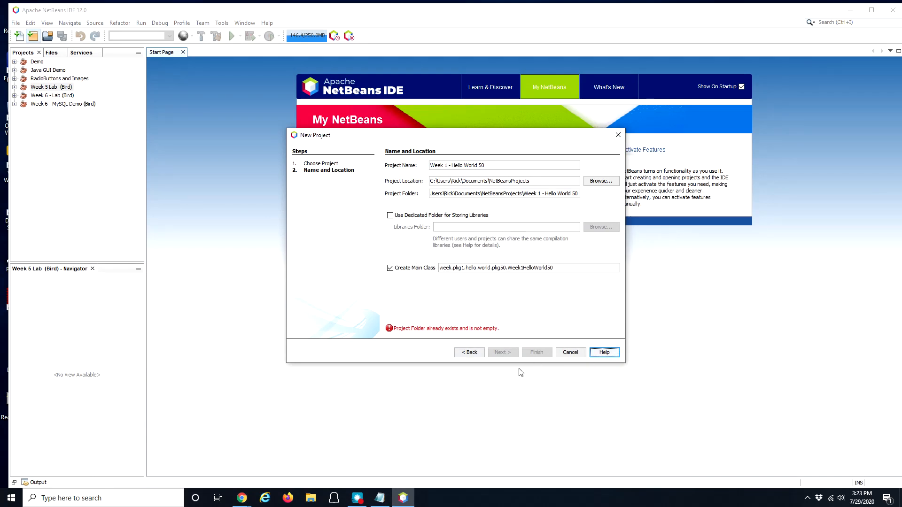
pyautogui.click(570, 353)
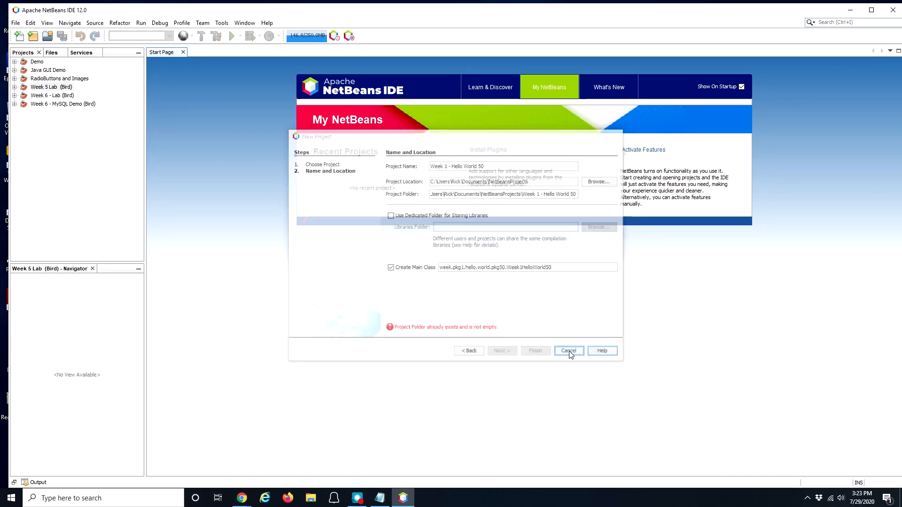
# Step: Create a Java Application project named 'Week 1 - Hello World 5' with main class Week1HelloWorld5
pyautogui.click(33, 36)
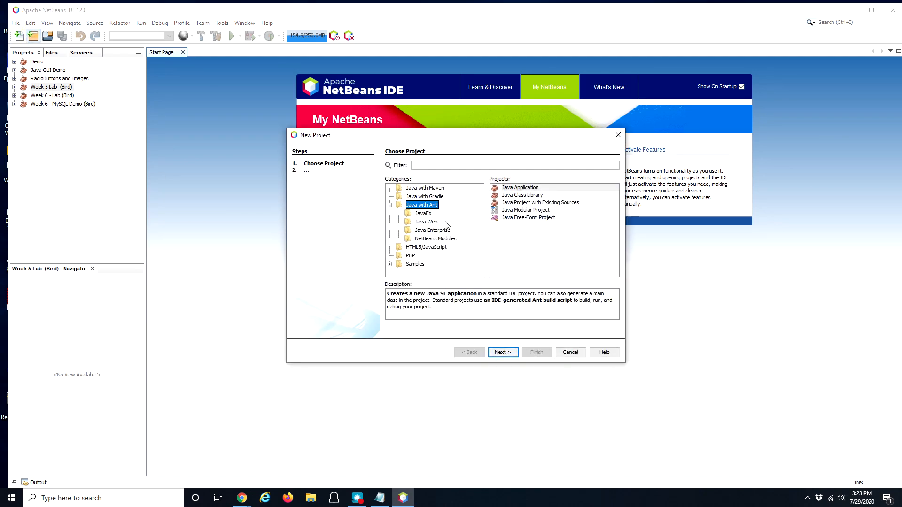
pyautogui.click(519, 188)
pyautogui.click(501, 353)
pyautogui.write('Week 1 - Hello World 5')
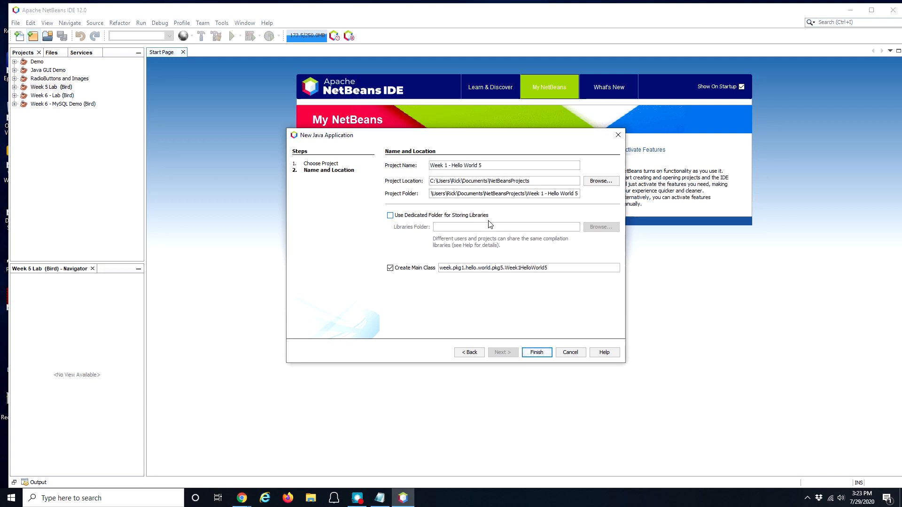
pyautogui.click(537, 352)
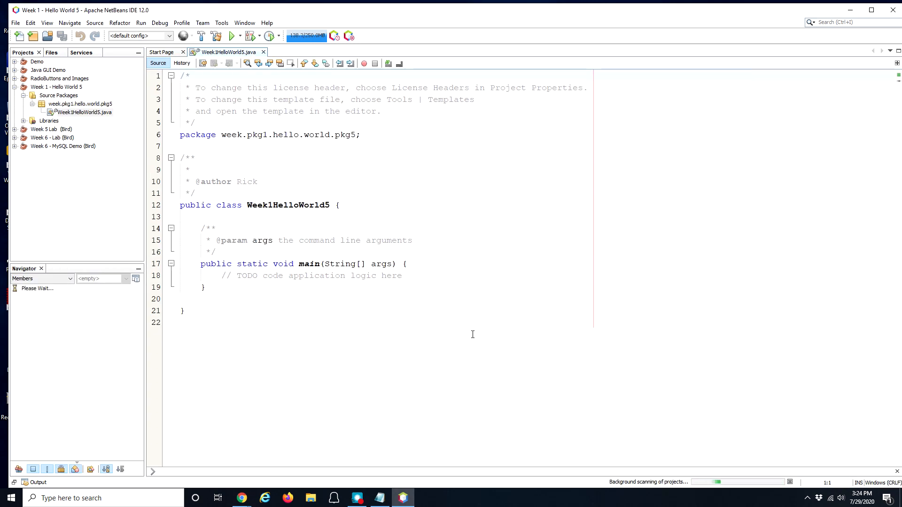
# Step: Replace the TODO comment in main with 'testing the environment'
pyautogui.click(425, 280)
pyautogui.press('Return')
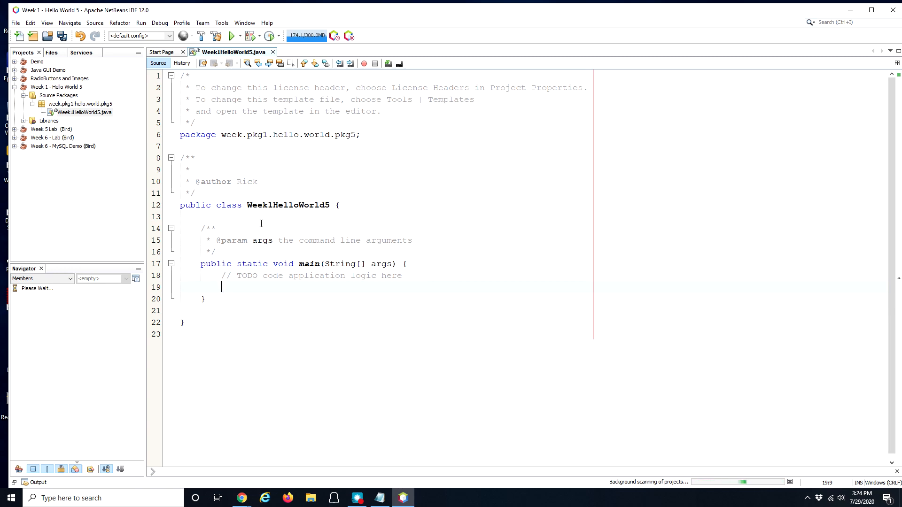
pyautogui.moveTo(300, 264); pyautogui.dragTo(336, 264)
pyautogui.click(240, 286)
pyautogui.click(241, 287)
pyautogui.click(240, 288)
pyautogui.moveTo(238, 275); pyautogui.dragTo(421, 278)
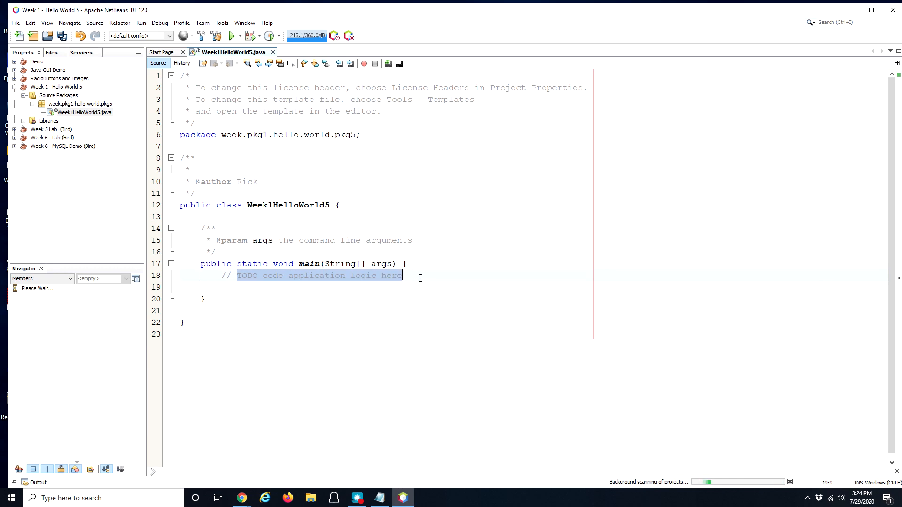
pyautogui.write('testing ')
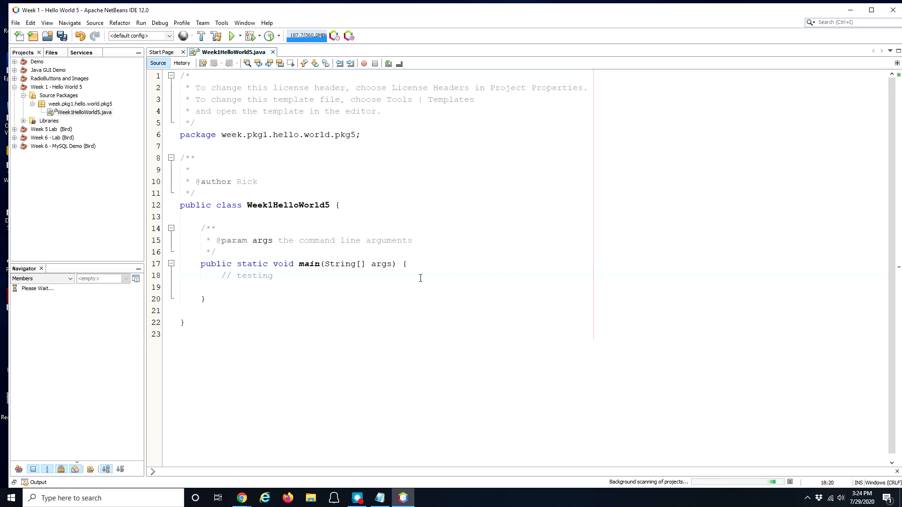
pyautogui.write('the environmen')
pyautogui.write('t')
# Step: Add System.out.println("Hello Everyone!") below the comment using code completion's println(String x)
pyautogui.press('Return')
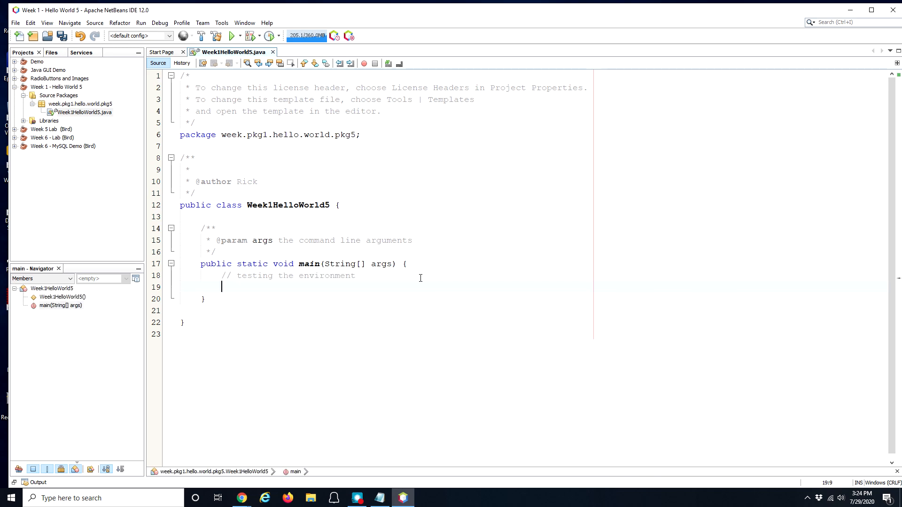
pyautogui.write('System.o')
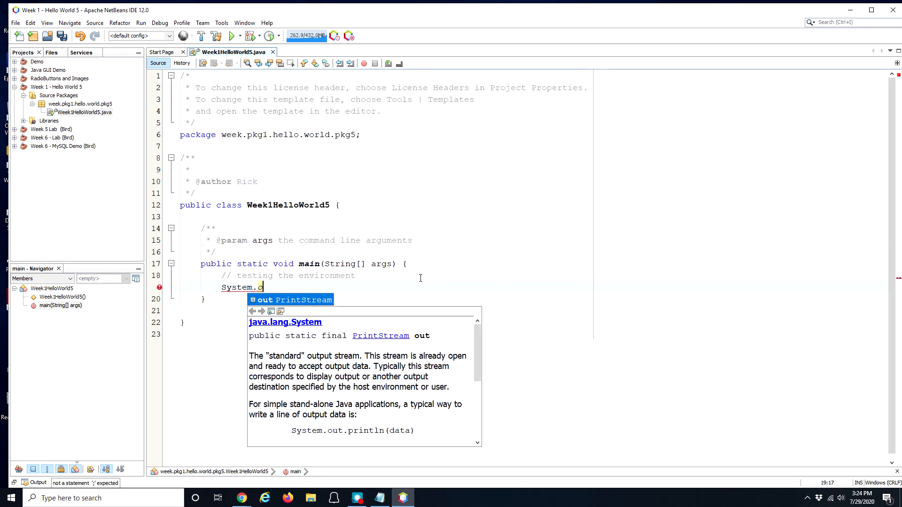
pyautogui.press('Return')
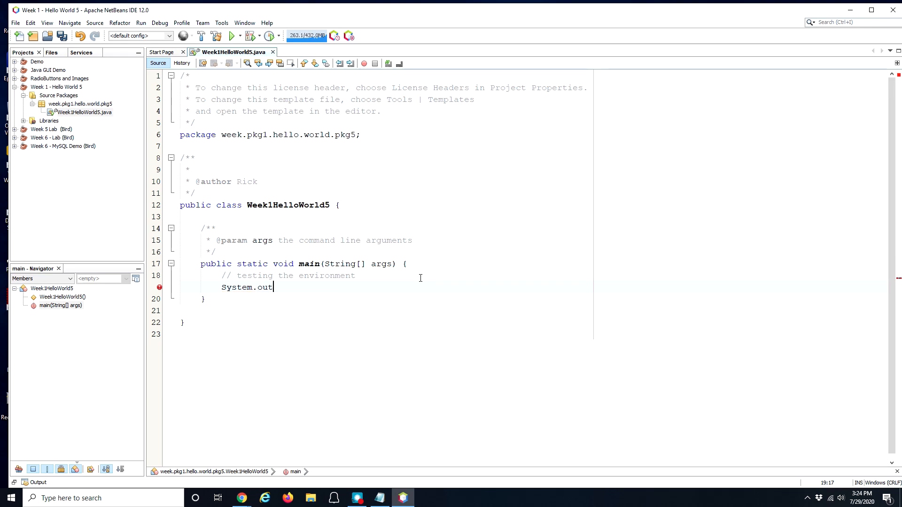
pyautogui.write('.')
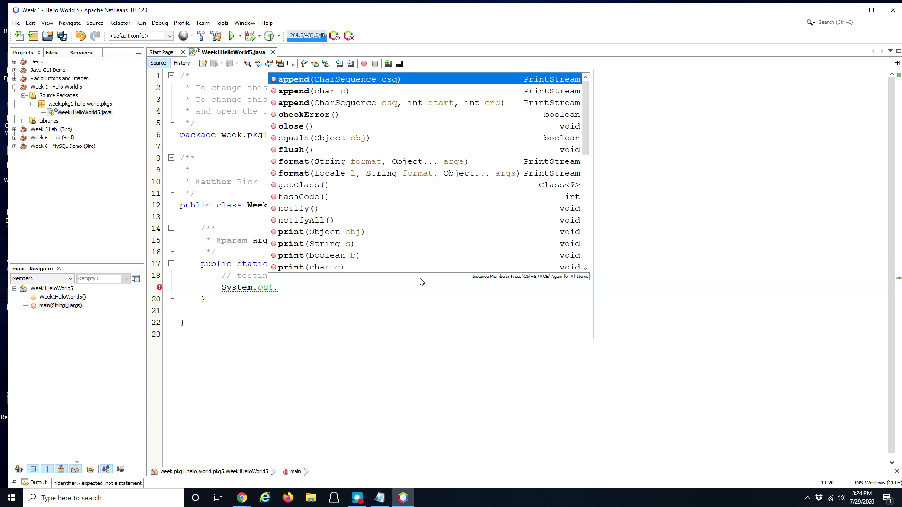
pyautogui.write('printl')
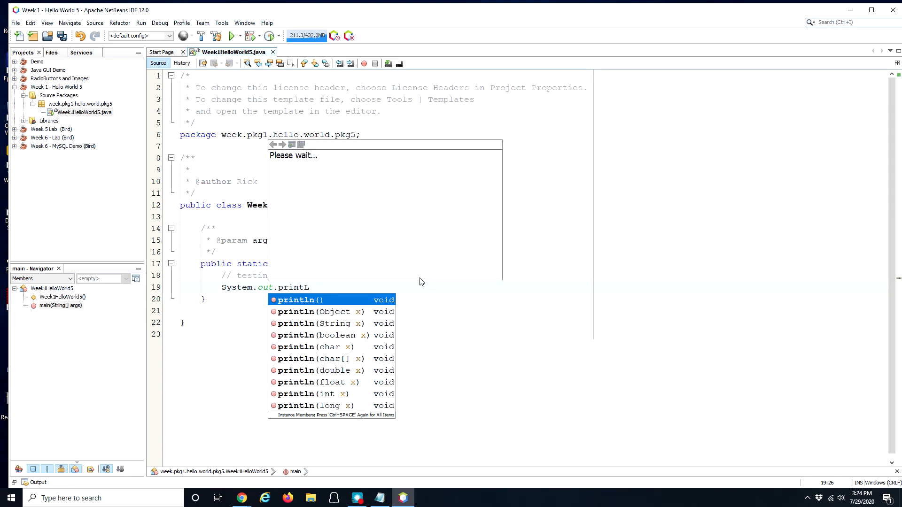
pyautogui.write('n')
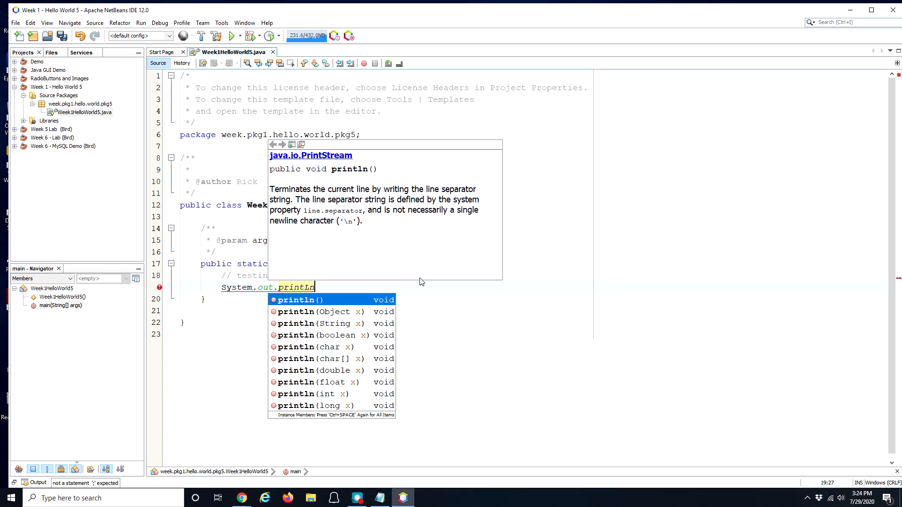
pyautogui.press('BackSpace')
pyautogui.press('BackSpace')
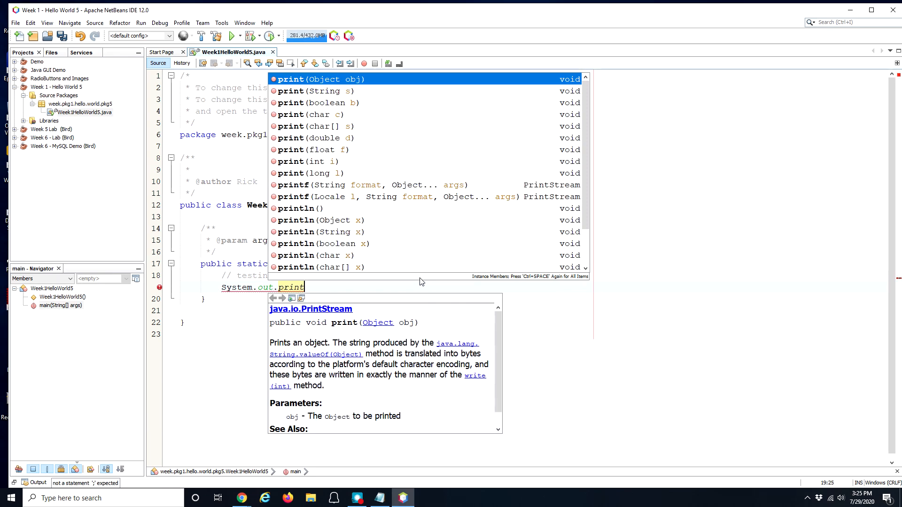
pyautogui.write('l')
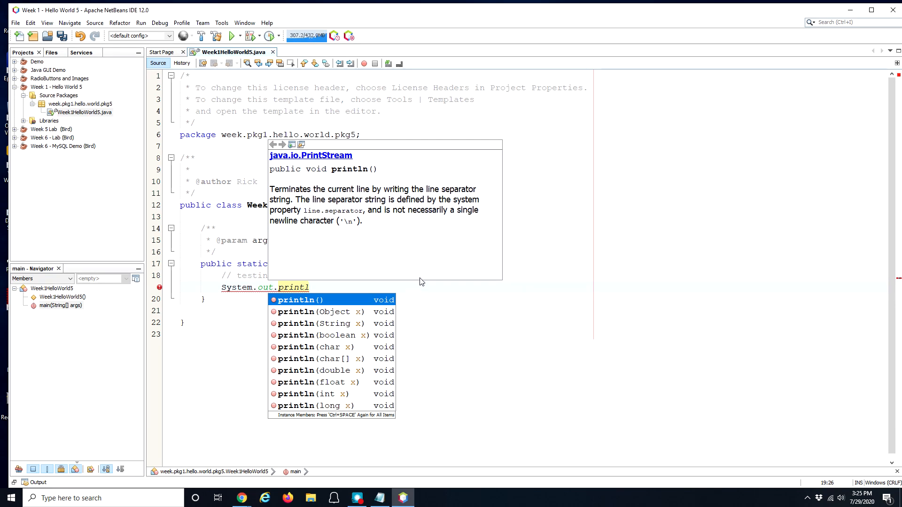
pyautogui.press('Down')
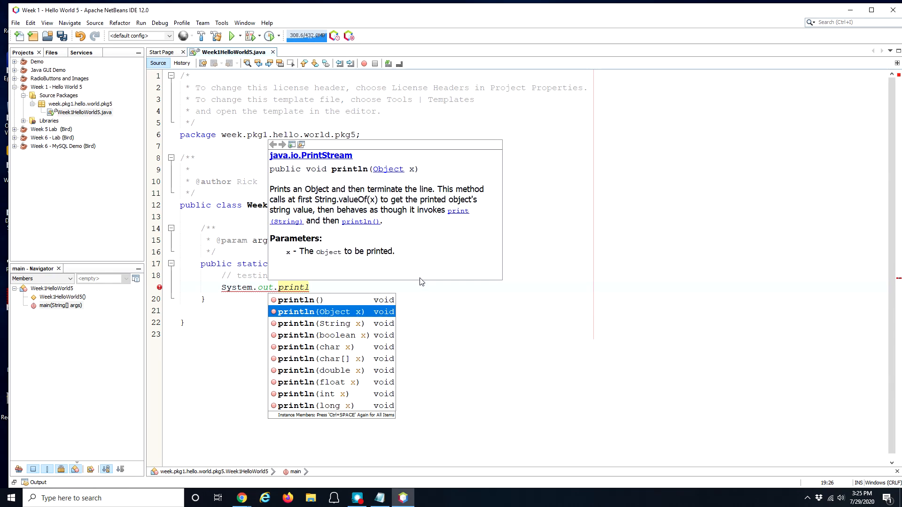
pyautogui.press('Down')
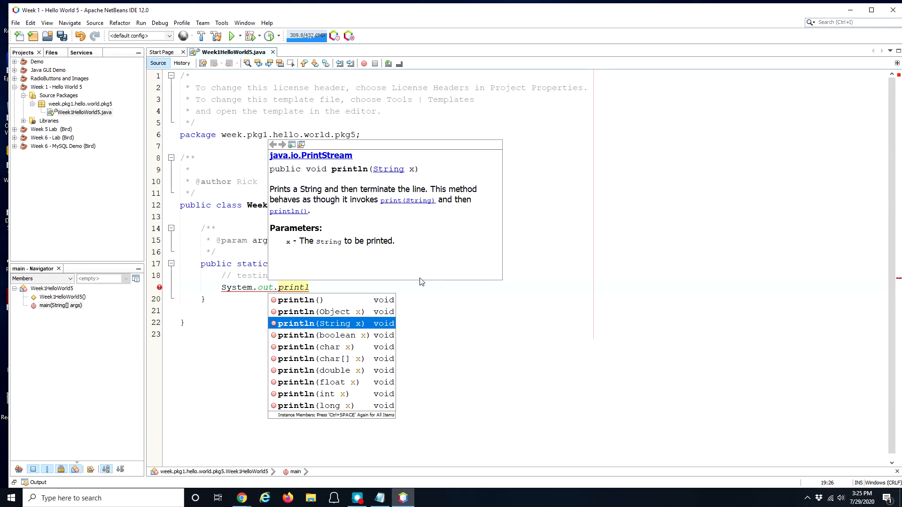
pyautogui.press('Return')
pyautogui.write('"Hello Everyo')
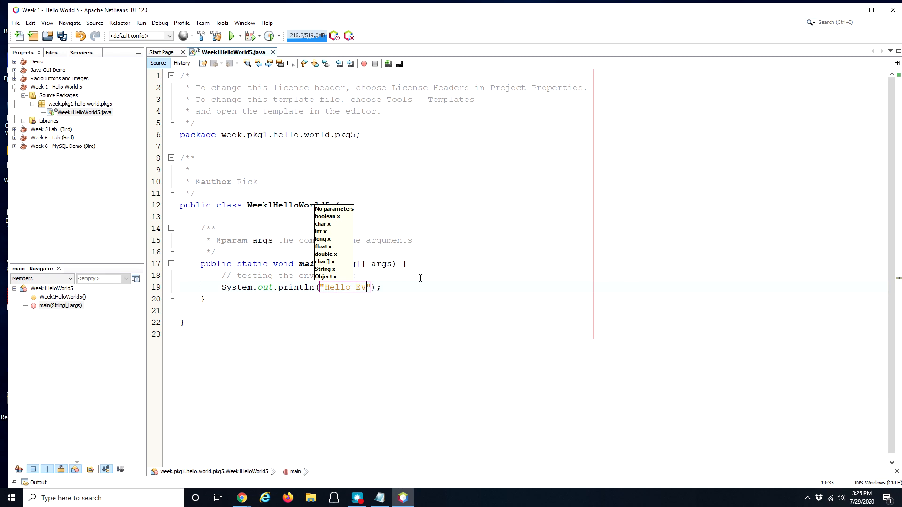
pyautogui.write('ne!')
# Step: Run the project, enlarge the Output panel showing BUILD FAILED, and view the Safe Files block details
pyautogui.click(432, 288)
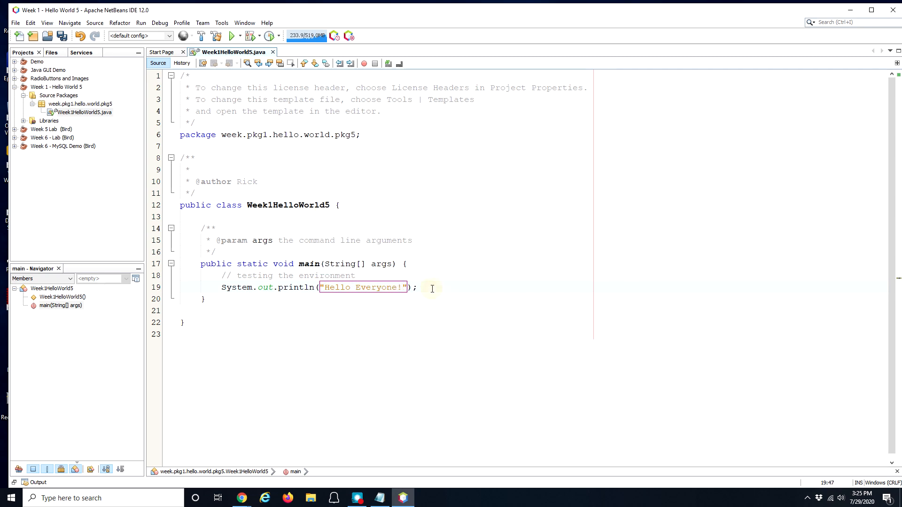
pyautogui.click(232, 39)
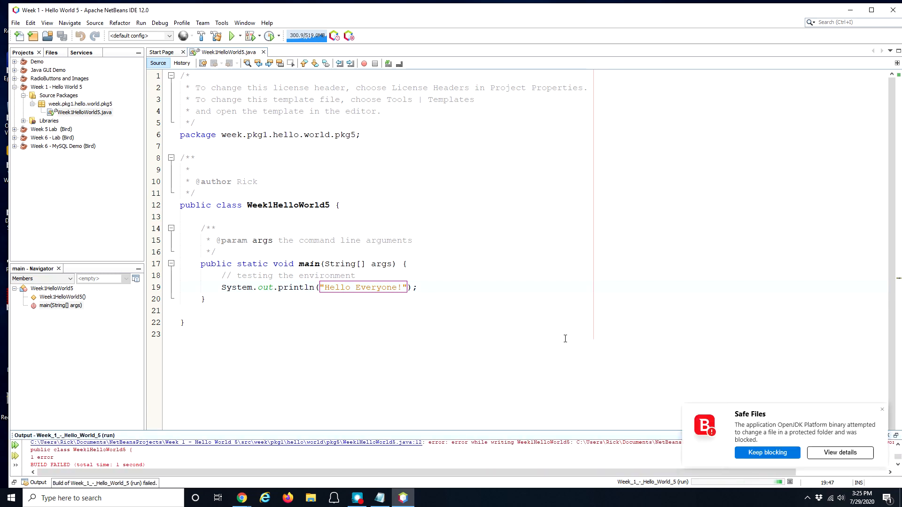
pyautogui.moveTo(408, 430); pyautogui.dragTo(405, 333)
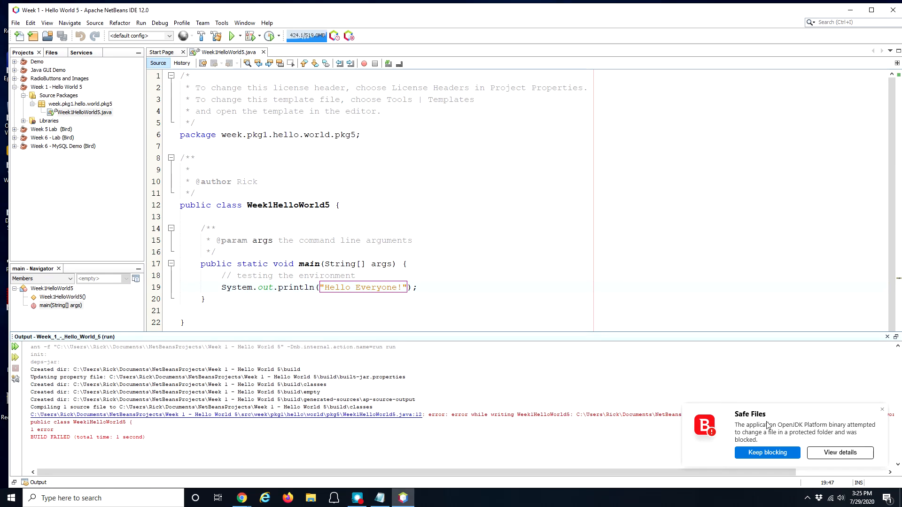
pyautogui.click(839, 453)
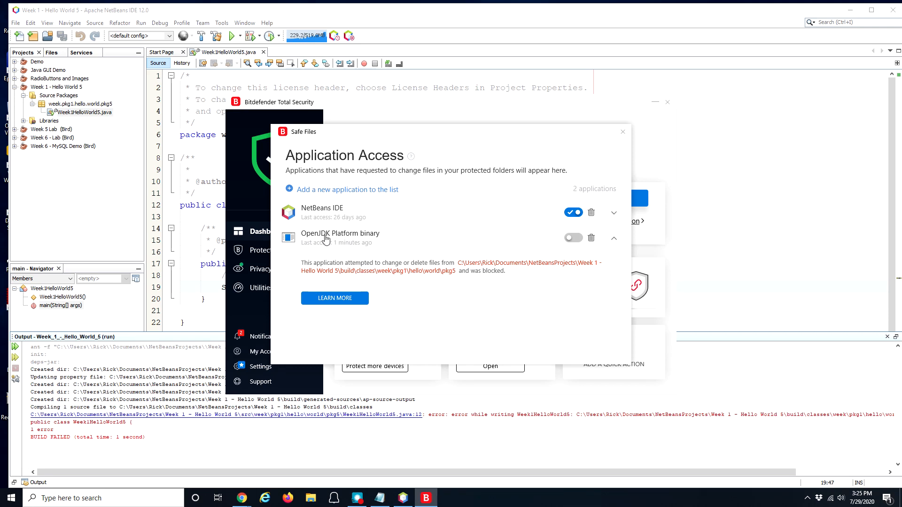
# Step: Switch on Safe Files access for OpenJDK Platform binary in Bitdefender
pyautogui.moveTo(371, 239)
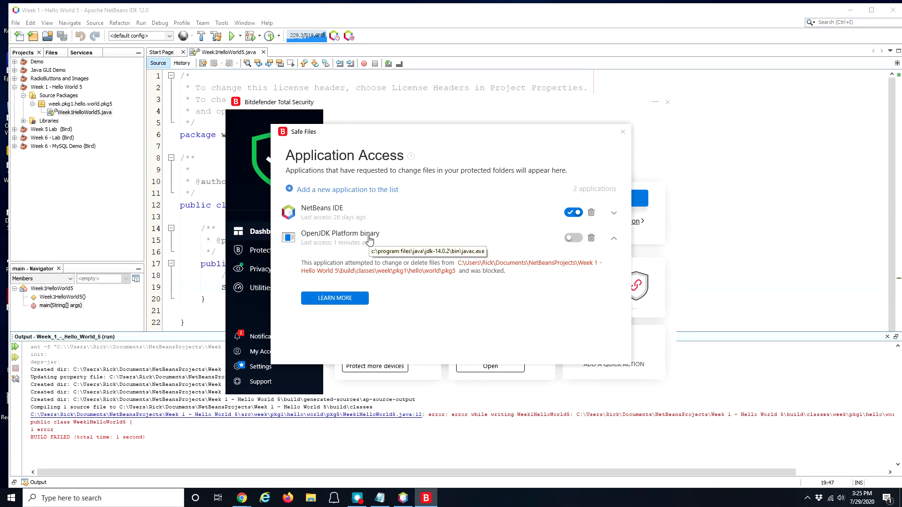
pyautogui.click(571, 240)
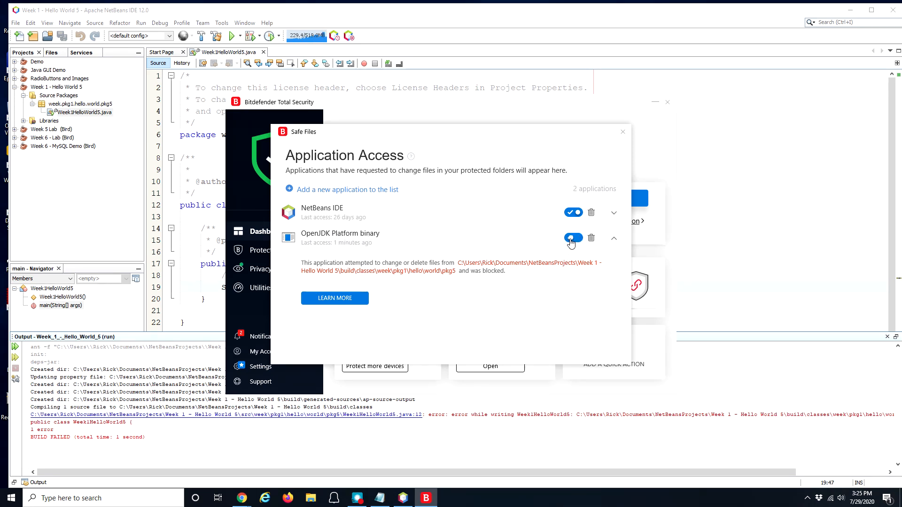
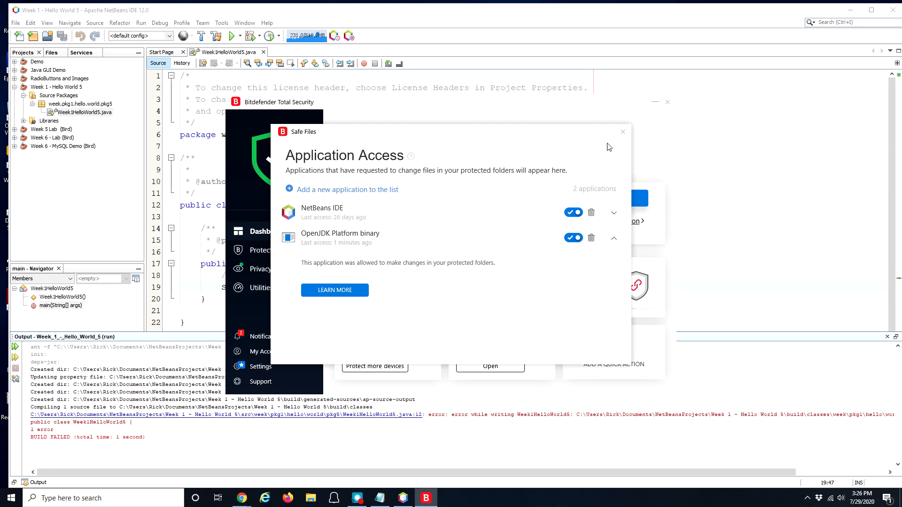
# Step: Close Bitdefender's Safe Files list and dashboard, then rerun the Hello World project
pyautogui.click(623, 135)
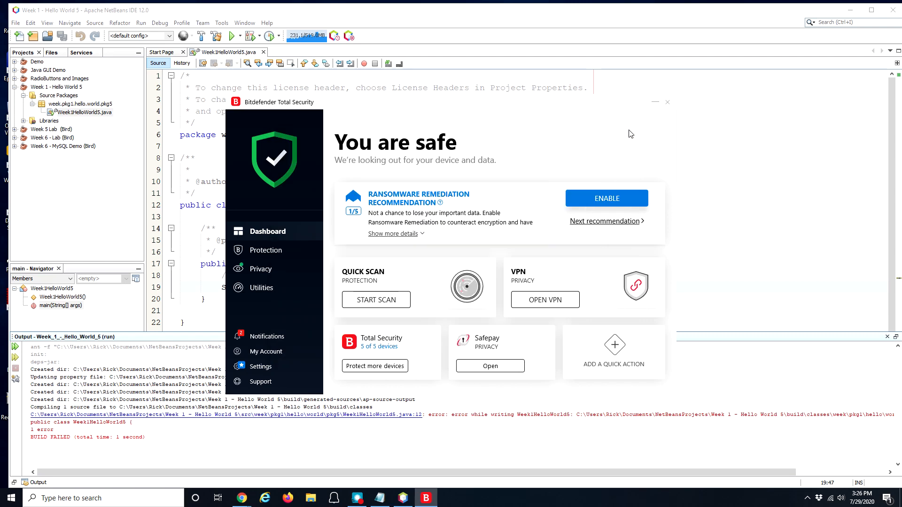
pyautogui.click(667, 102)
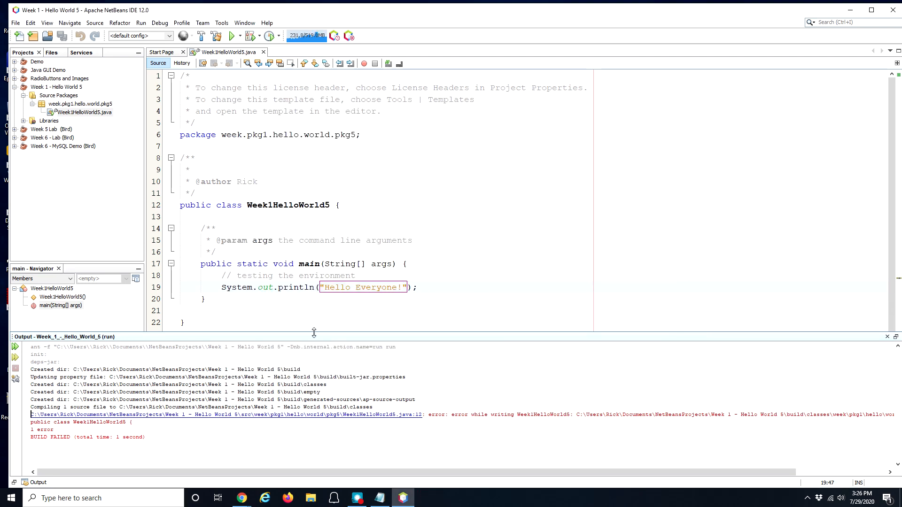
pyautogui.click(231, 36)
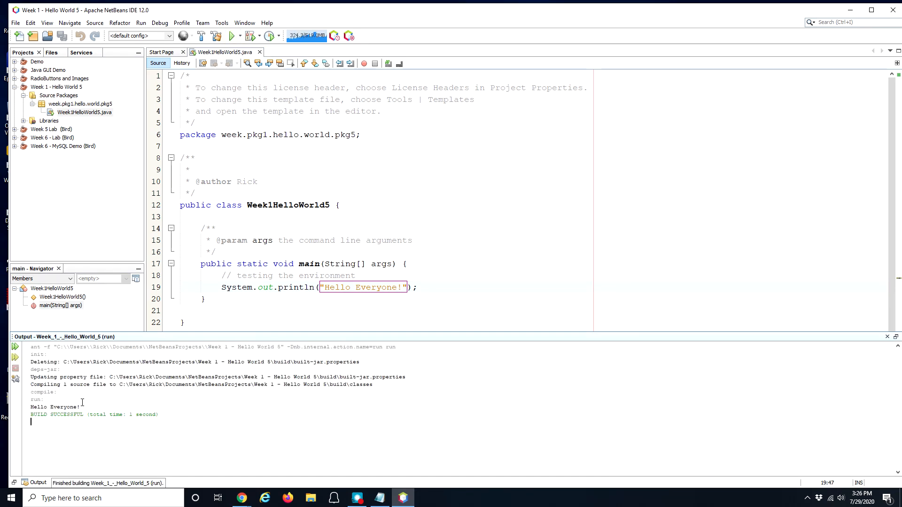
# Step: Highlight the 'Hello Everyone!' output confirming BUILD SUCCESSFUL
pyautogui.moveTo(80, 406); pyautogui.dragTo(24, 412)
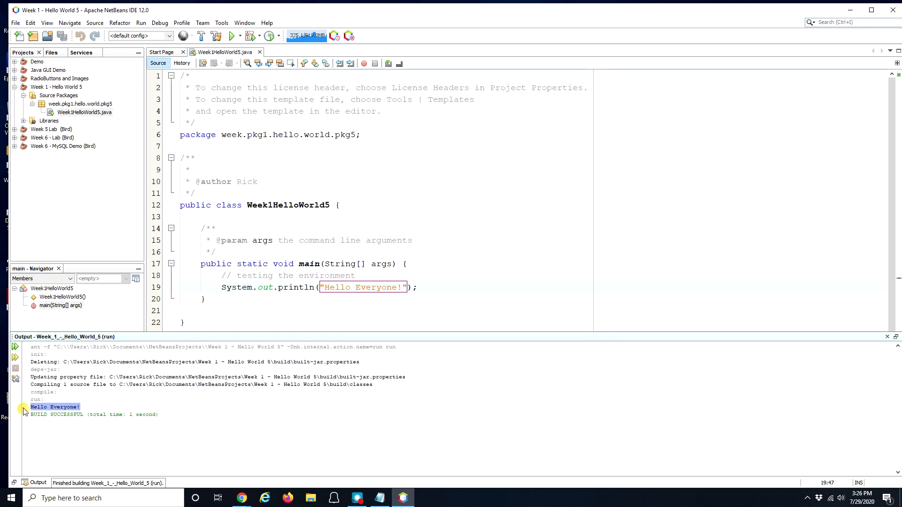
pyautogui.click(118, 428)
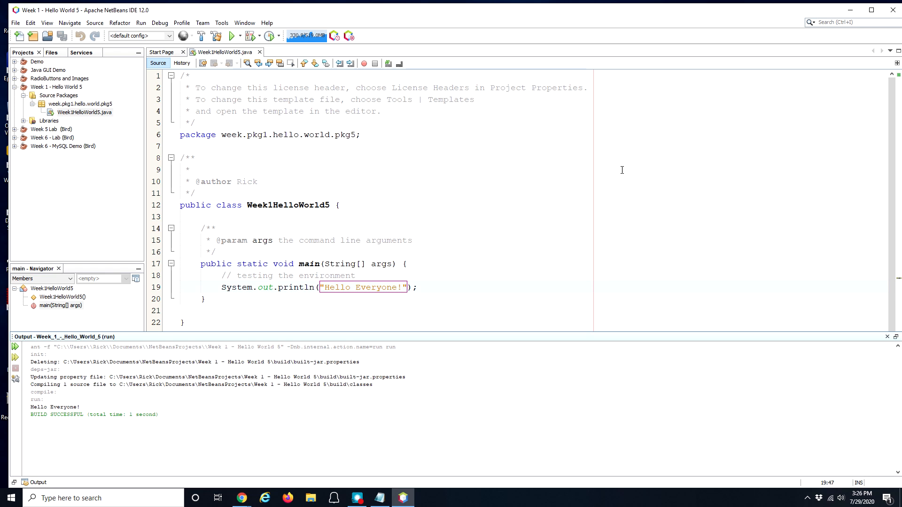
# Step: Close NetBeans and copy the MySQL download address from the Notepad install notes
pyautogui.click(892, 10)
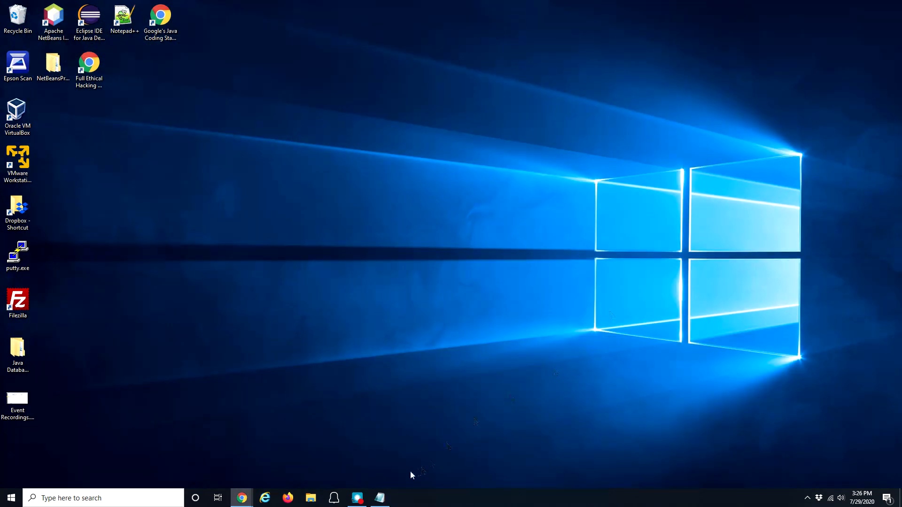
pyautogui.click(379, 498)
pyautogui.click(325, 263)
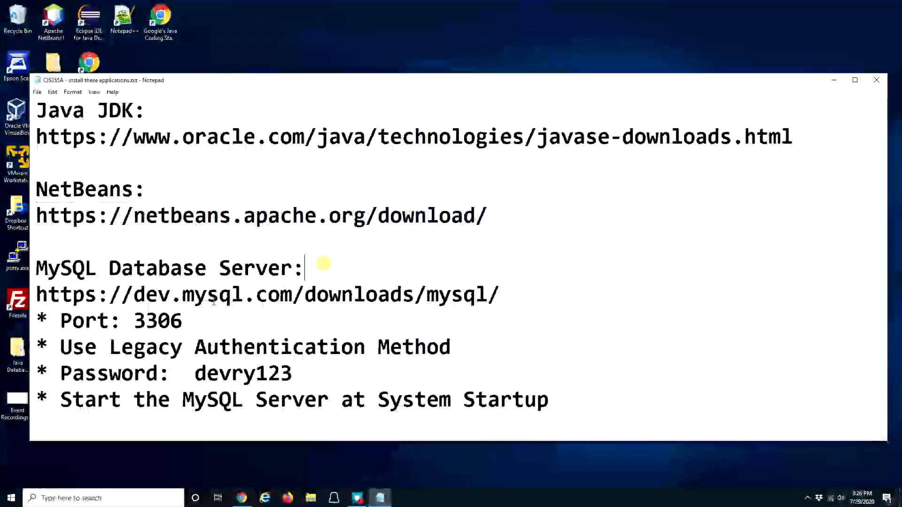
pyautogui.moveTo(47, 268); pyautogui.dragTo(347, 263)
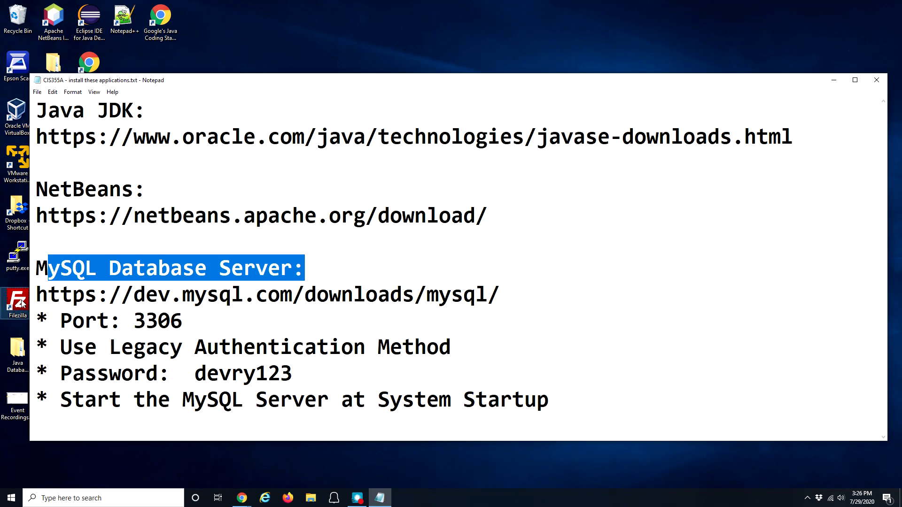
pyautogui.moveTo(48, 296); pyautogui.dragTo(177, 292)
pyautogui.moveTo(36, 295); pyautogui.dragTo(516, 292)
pyautogui.hotkey('ctrl', 'c')
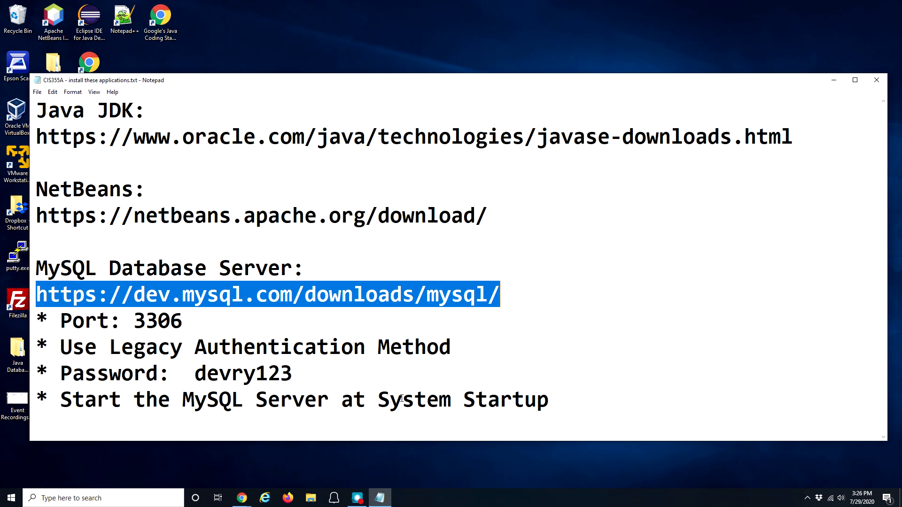
# Step: Load the MySQL downloads address in a new tab of the course-page Chrome window
pyautogui.click(241, 497)
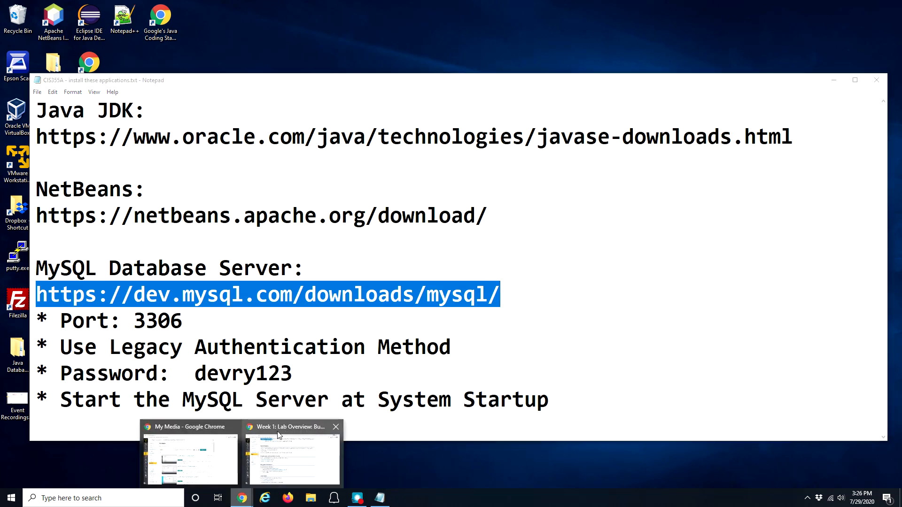
pyautogui.click(265, 478)
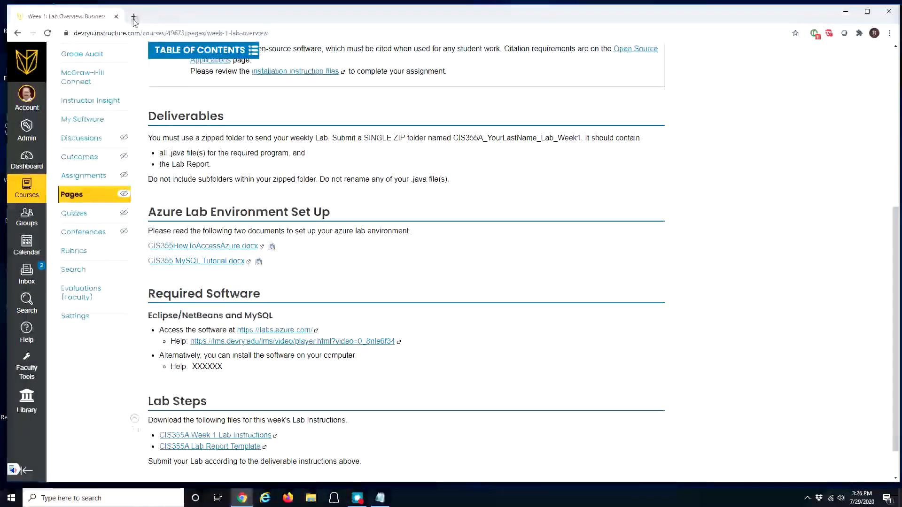
pyautogui.hotkey('ctrl', 't')
pyautogui.hotkey('ctrl', 'v')
pyautogui.press('Return')
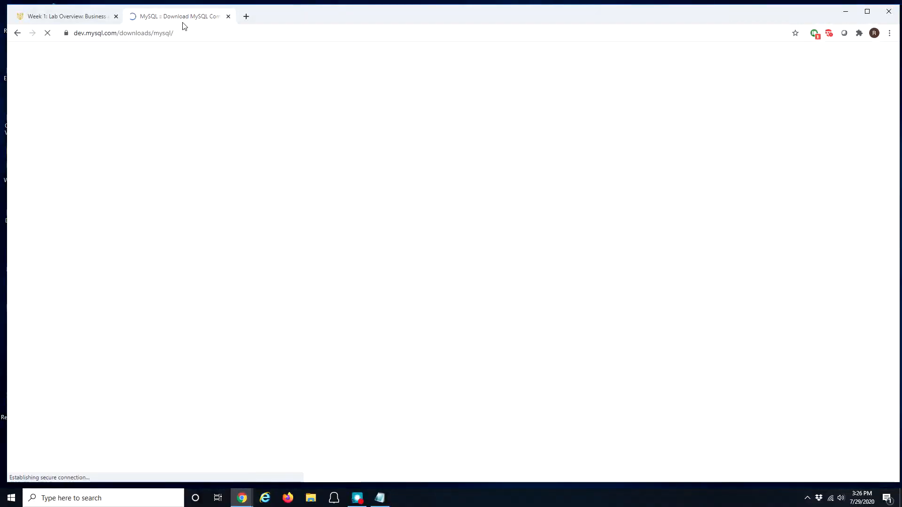
# Step: Review the notes' port 3306, legacy authentication and required password settings, then minimize Notepad
pyautogui.click(380, 498)
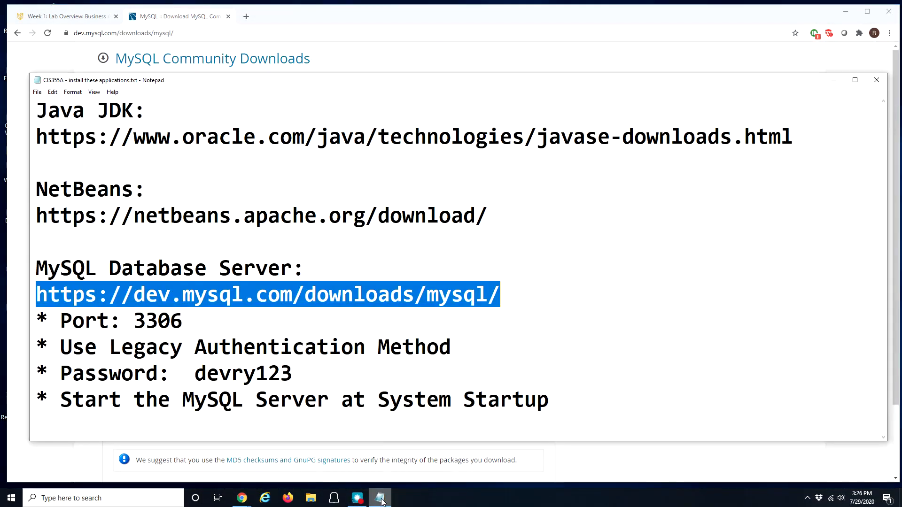
pyautogui.moveTo(85, 322); pyautogui.dragTo(158, 323)
pyautogui.moveTo(110, 348); pyautogui.dragTo(280, 348)
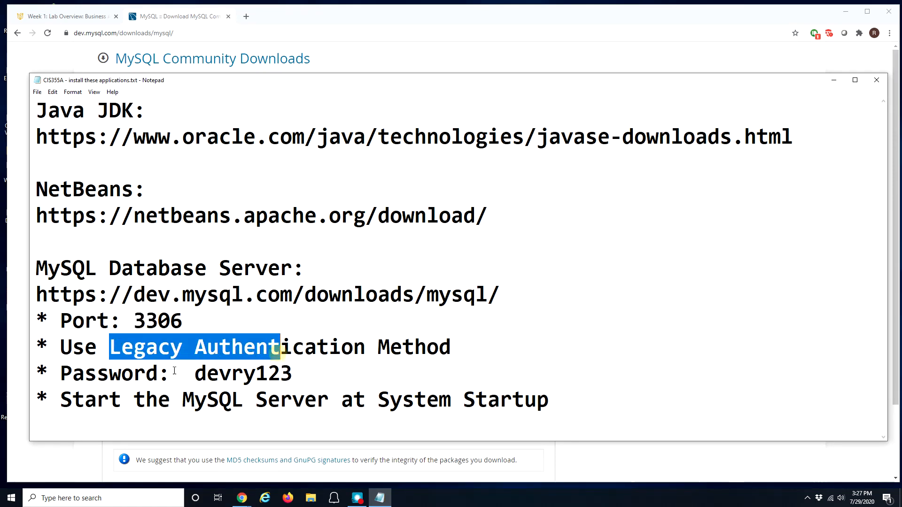
pyautogui.click(128, 375)
pyautogui.moveTo(128, 375); pyautogui.dragTo(202, 375)
pyautogui.doubleClick(121, 375)
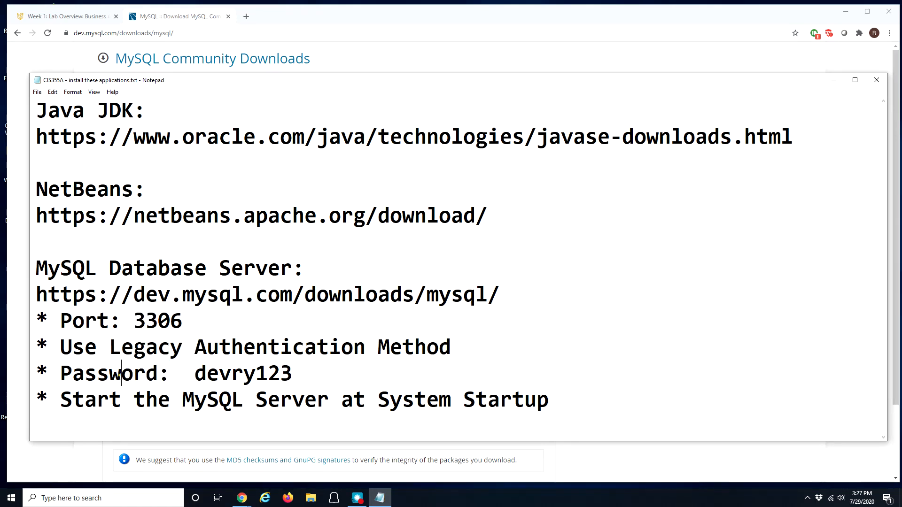
pyautogui.doubleClick(229, 375)
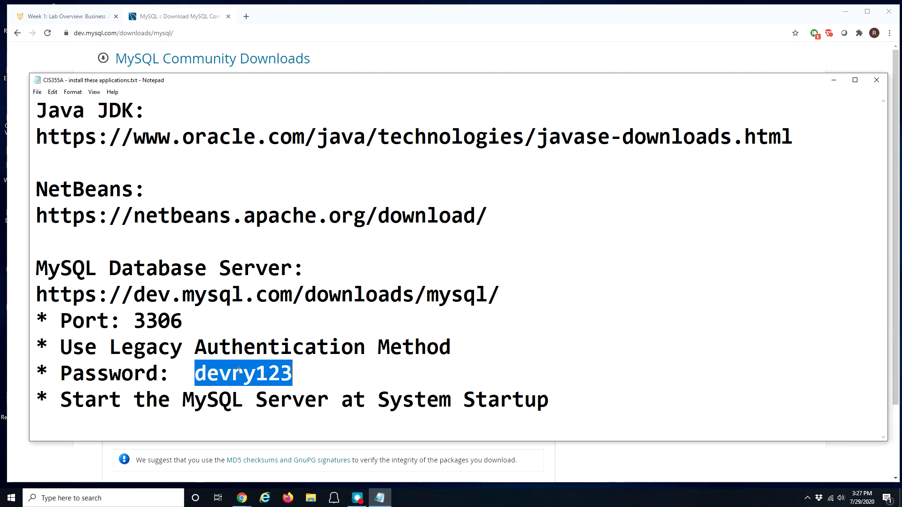
pyautogui.click(232, 373)
pyautogui.doubleClick(232, 373)
pyautogui.click(231, 372)
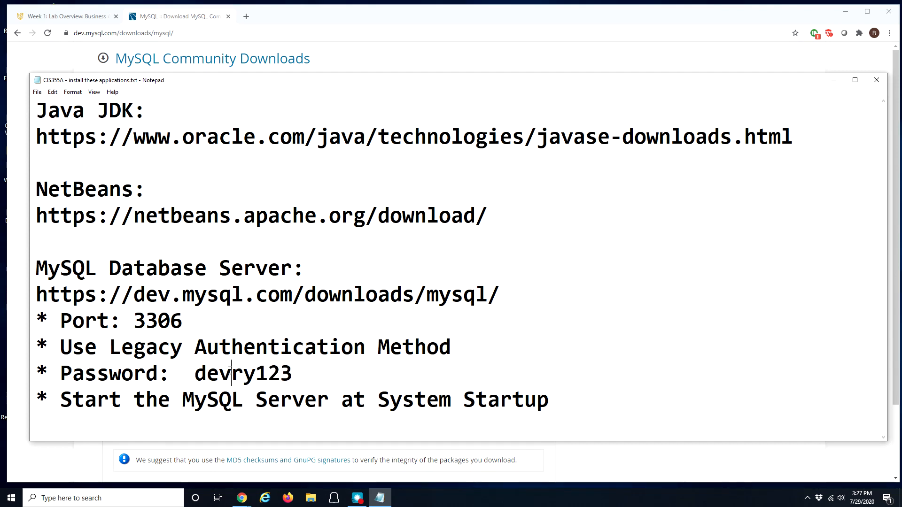
pyautogui.doubleClick(230, 373)
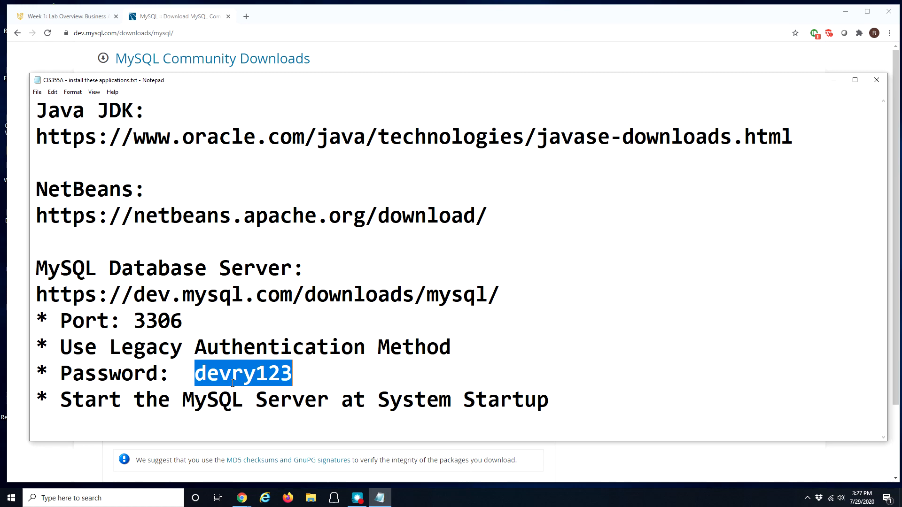
pyautogui.click(831, 85)
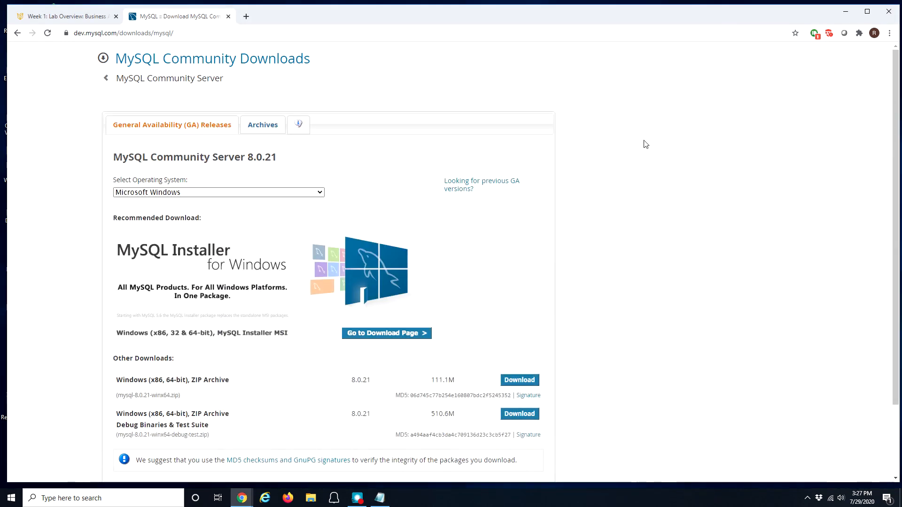
# Step: Keep Microsoft Windows as the operating system and open the MySQL Installer 8.0.21 download page
pyautogui.moveTo(135, 158); pyautogui.dragTo(265, 159)
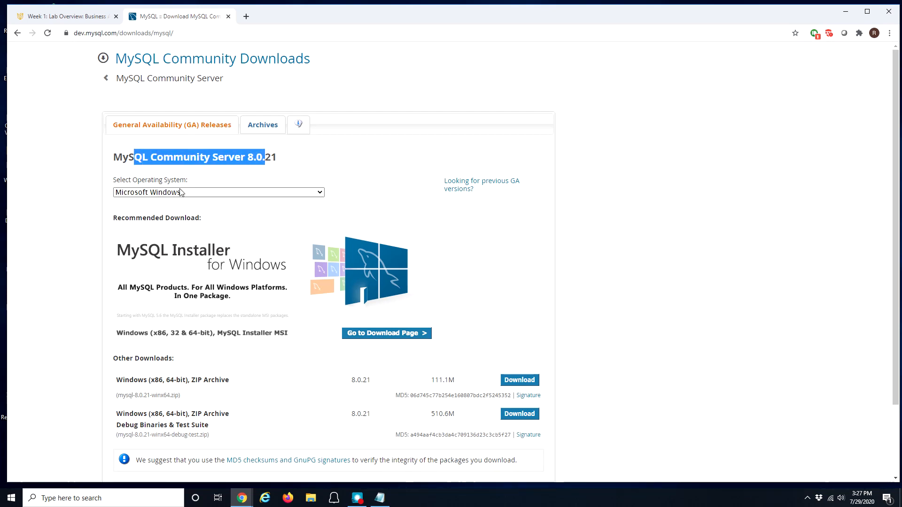
pyautogui.click(172, 193)
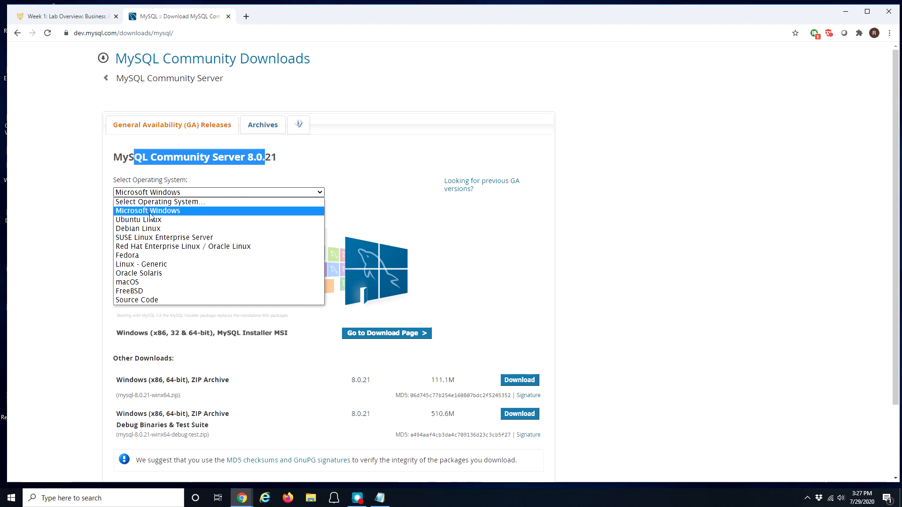
pyautogui.click(174, 216)
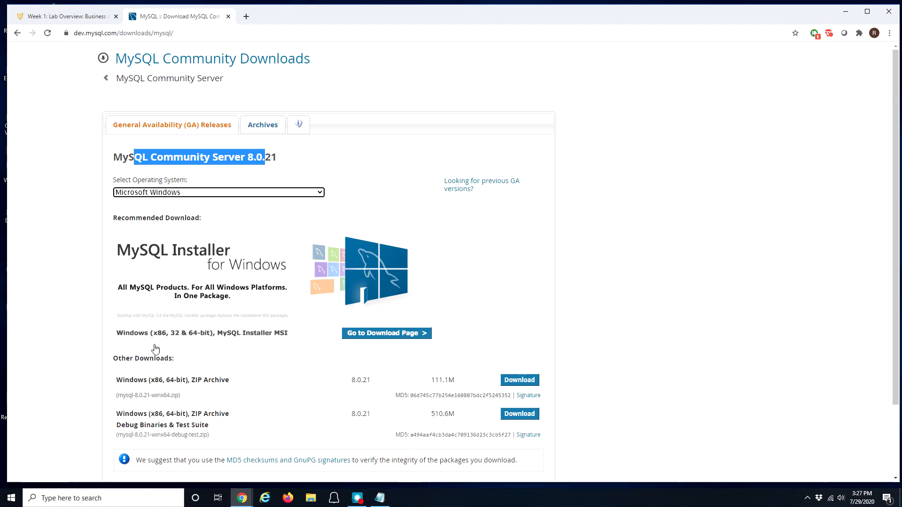
pyautogui.click(383, 334)
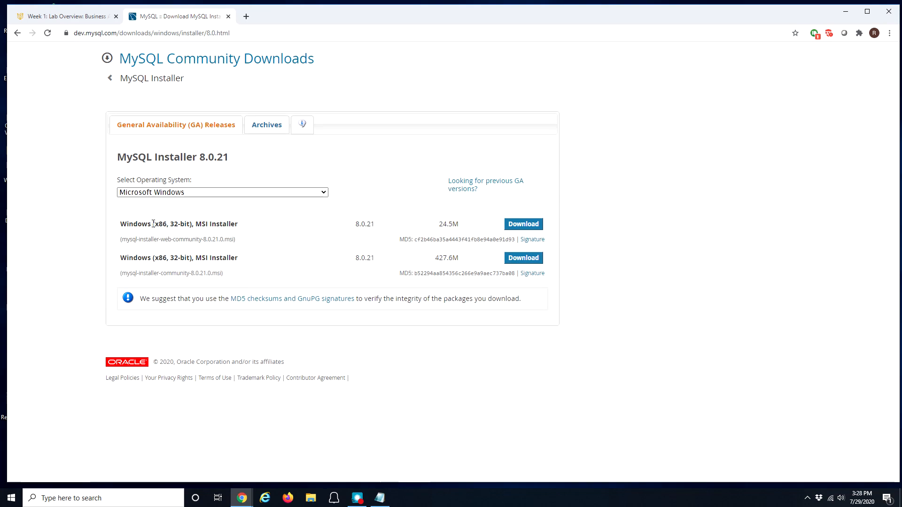
pyautogui.moveTo(153, 224); pyautogui.dragTo(189, 224)
# Step: Revisit the 64-bit ZIP archive option, then compare the 24.5M and 427.6M MSI installers
pyautogui.click(18, 34)
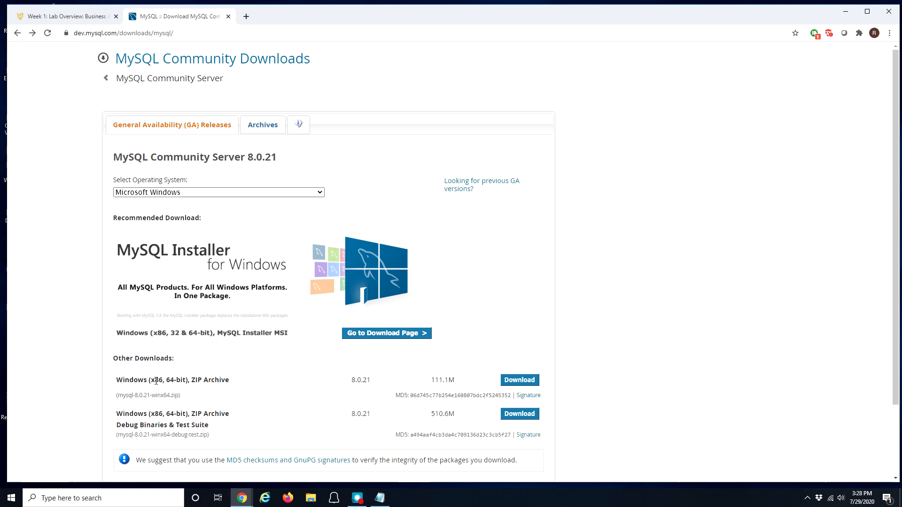
pyautogui.moveTo(166, 380); pyautogui.dragTo(231, 383)
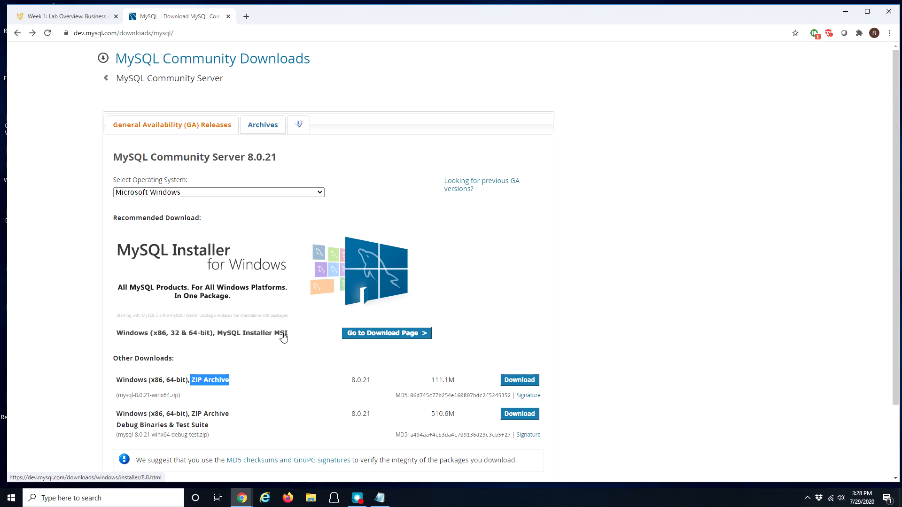
pyautogui.click(385, 333)
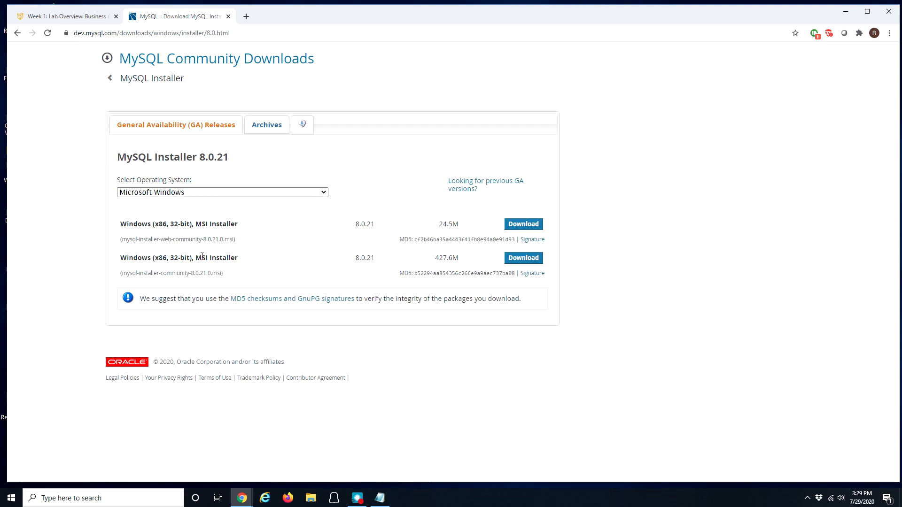
pyautogui.moveTo(201, 258); pyautogui.dragTo(235, 258)
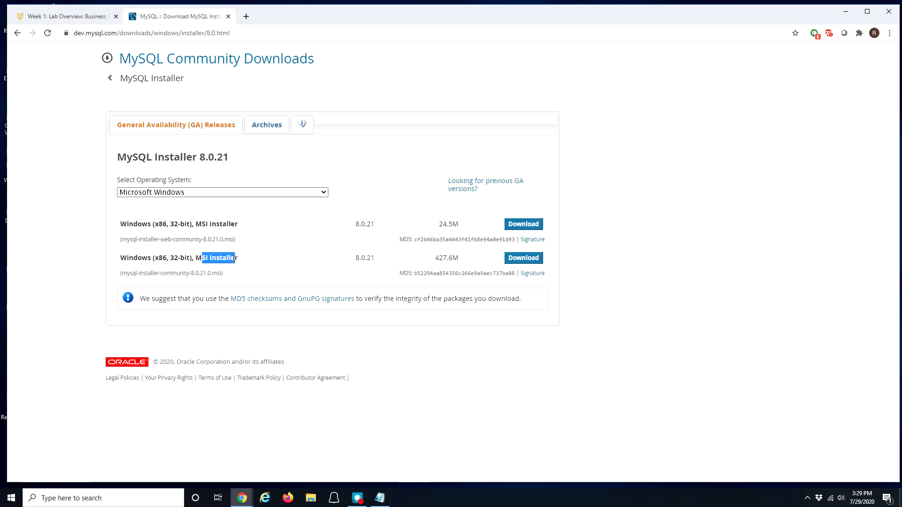
pyautogui.click(225, 258)
pyautogui.moveTo(437, 260); pyautogui.dragTo(462, 264)
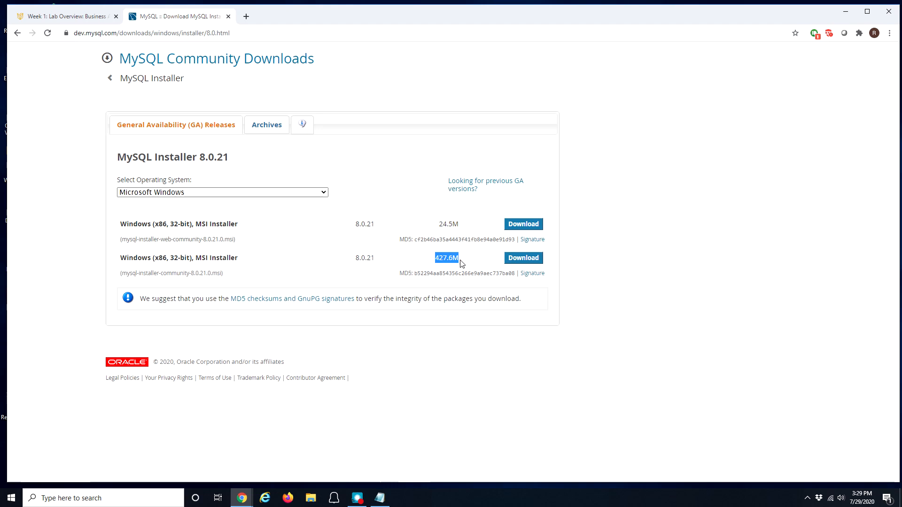
# Step: Download the 427.6M installer without signing in, launch the msi, and close the download tab
pyautogui.click(521, 263)
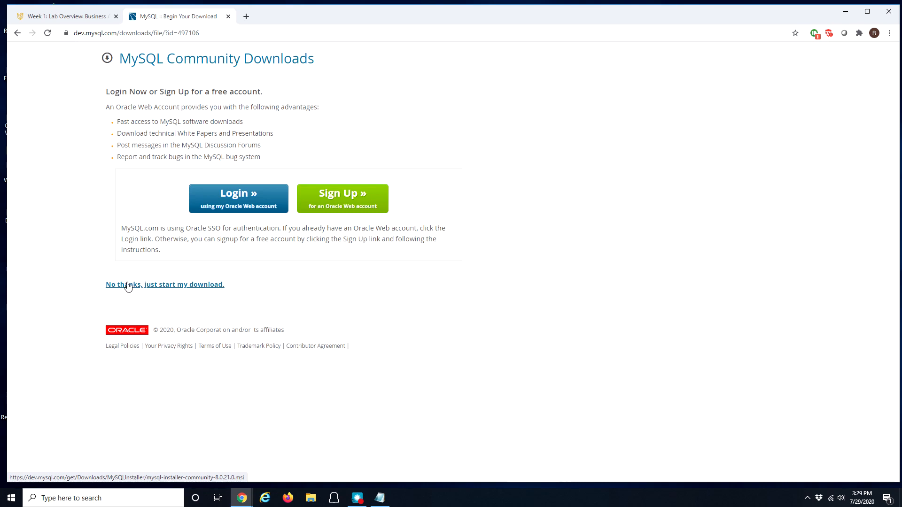
pyautogui.click(189, 285)
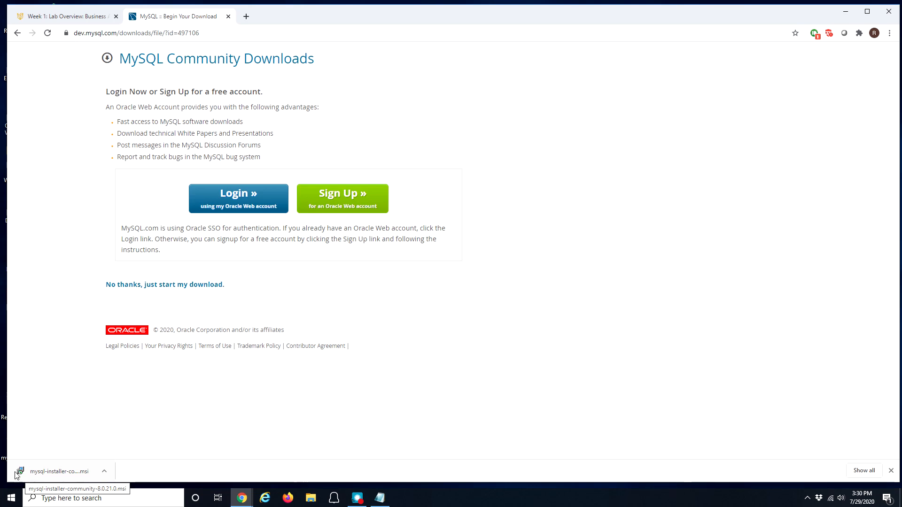
pyautogui.click(55, 472)
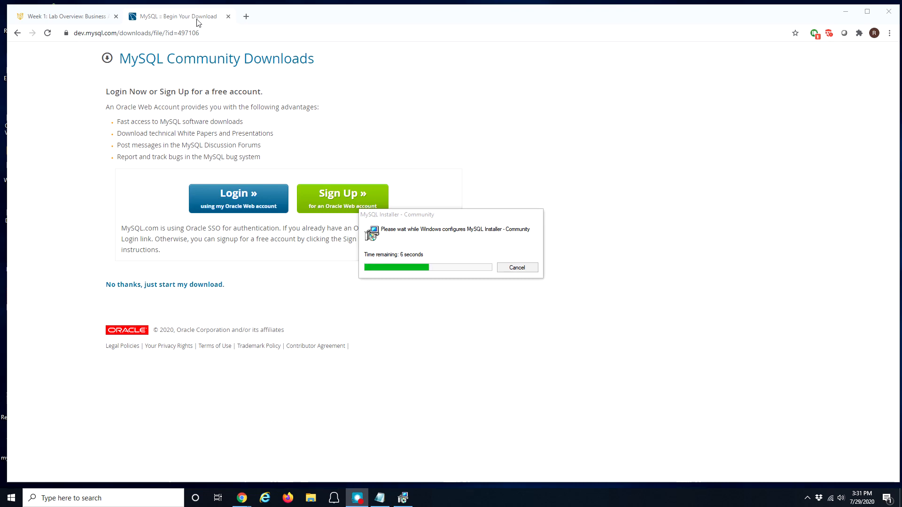
pyautogui.click(228, 17)
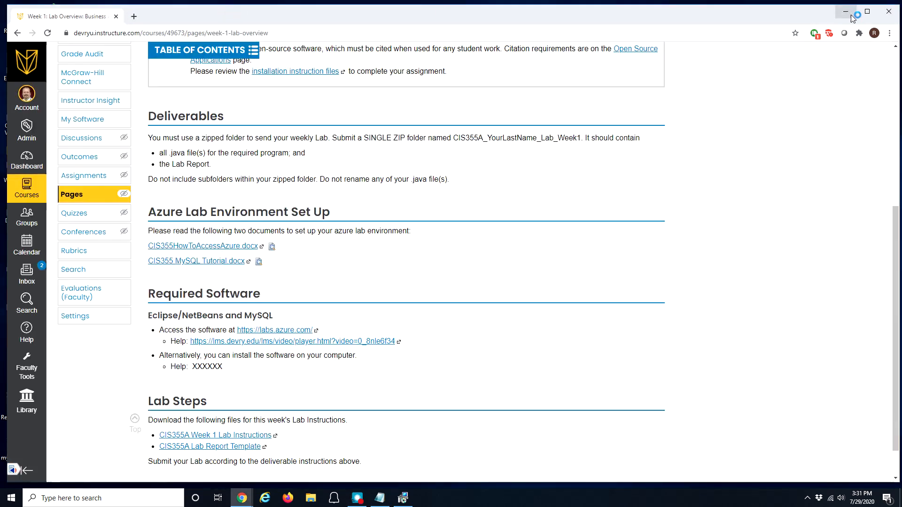
# Step: Check installed products for upgrades, finding none for MySQL for Visual Studio, then begin removing it
pyautogui.click(849, 15)
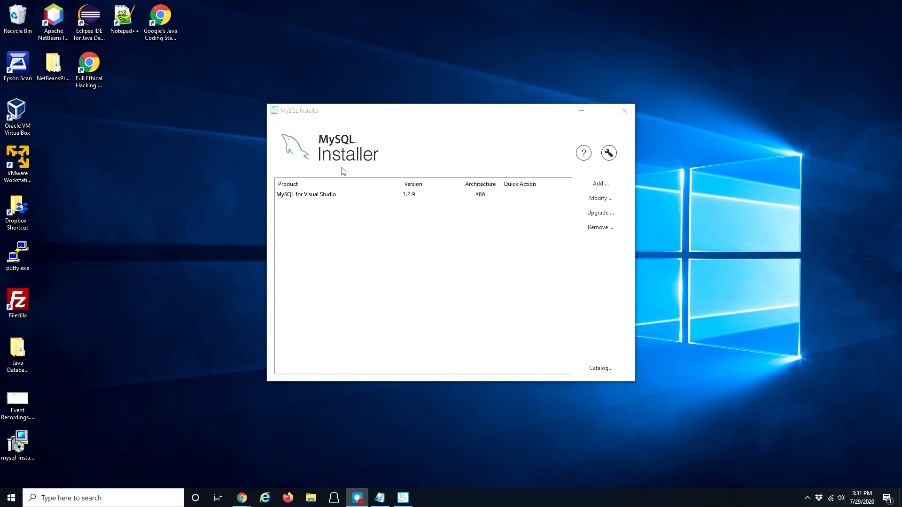
pyautogui.click(310, 200)
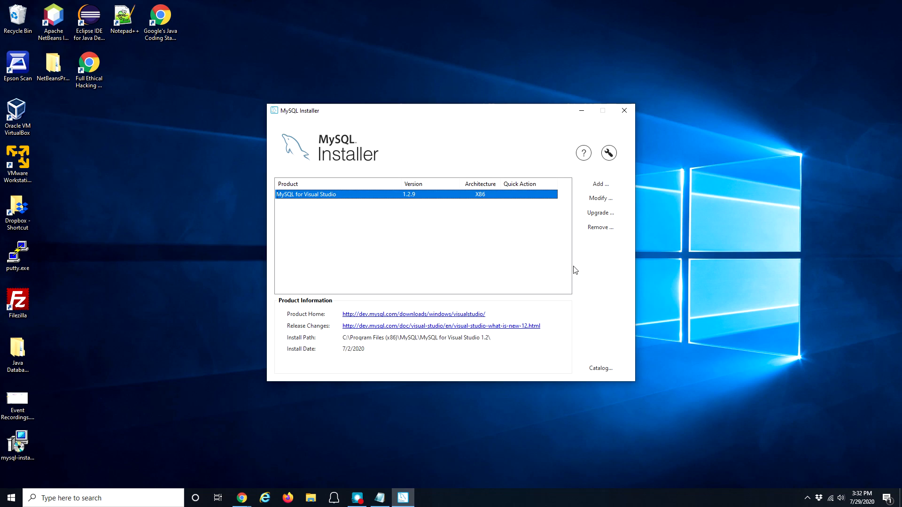
pyautogui.click(602, 215)
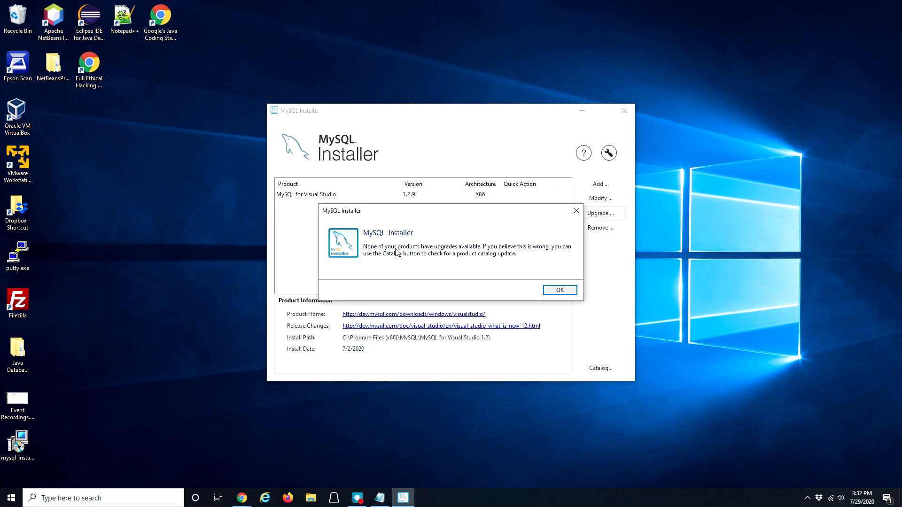
pyautogui.click(560, 290)
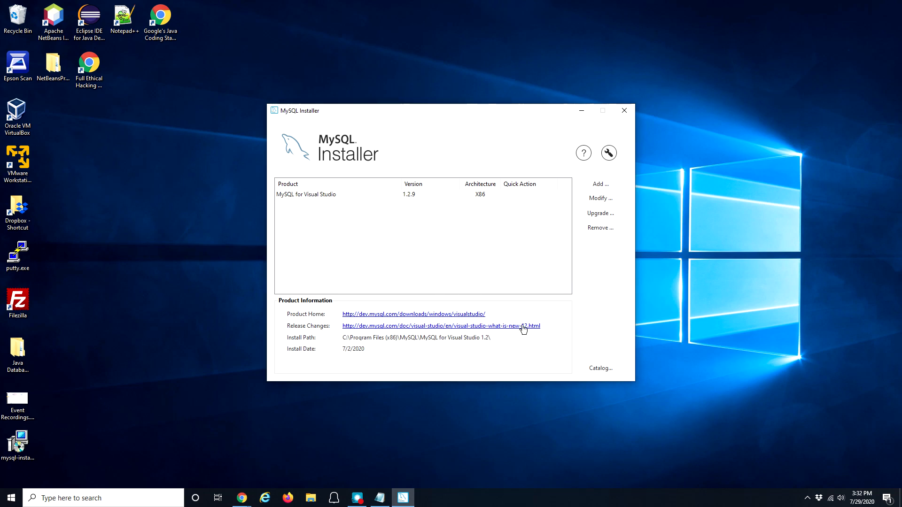
pyautogui.click(331, 197)
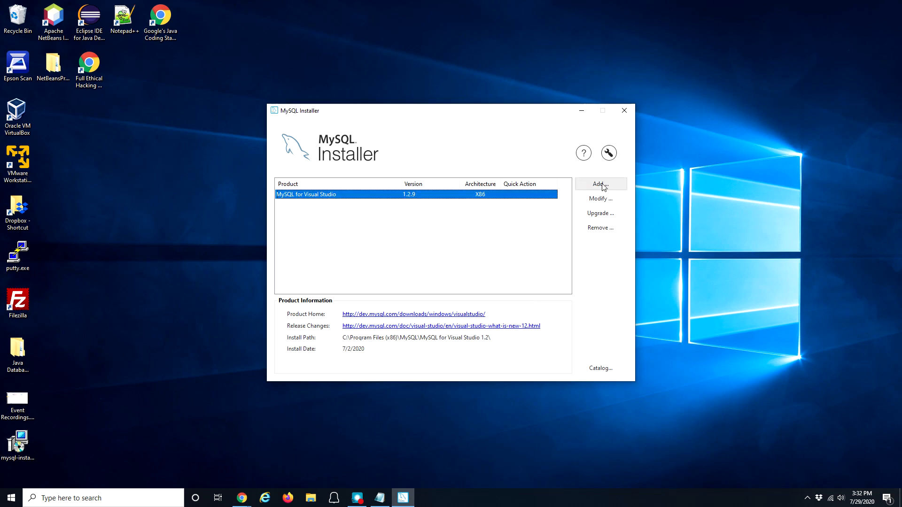
pyautogui.click(599, 231)
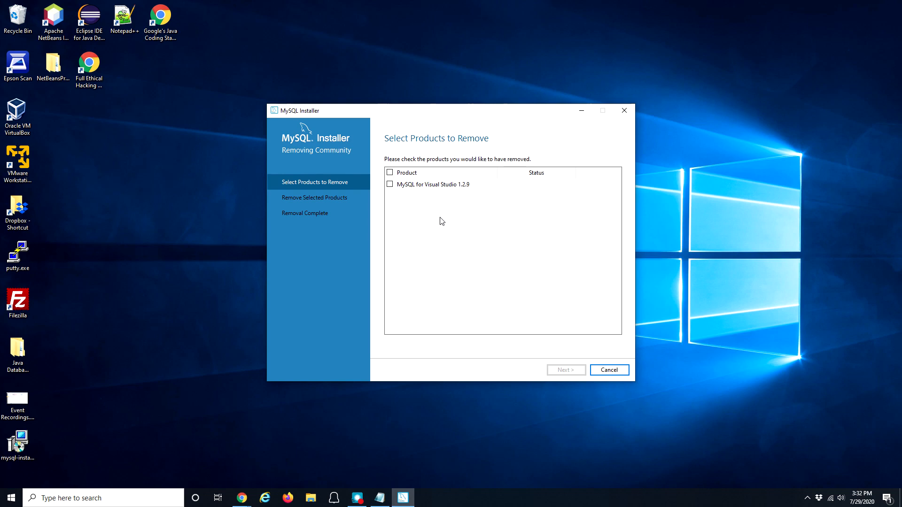
# Step: Tick MySQL for Visual Studio 1.2.9 and all listed products for removal
pyautogui.click(390, 185)
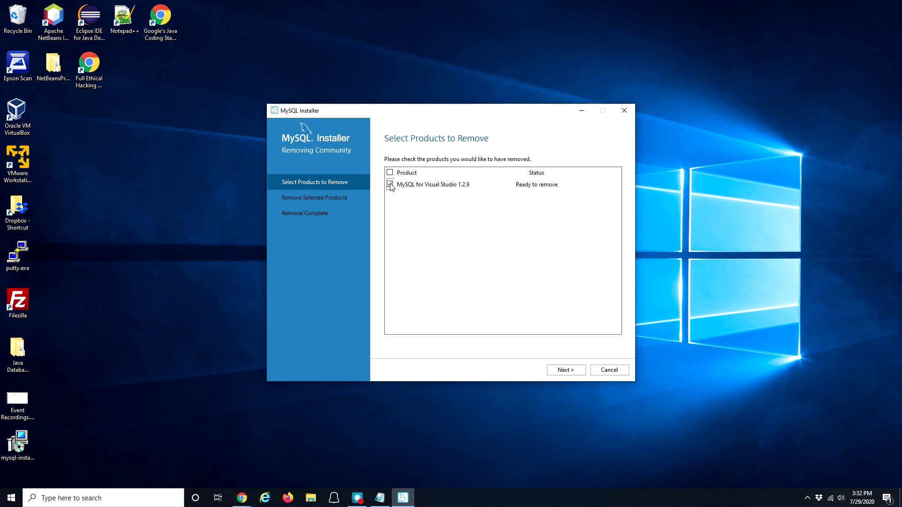
pyautogui.click(390, 173)
# Step: Proceed to Remove Selected Products and execute the uninstall of MySQL for Visual Studio 1.2.9
pyautogui.click(566, 370)
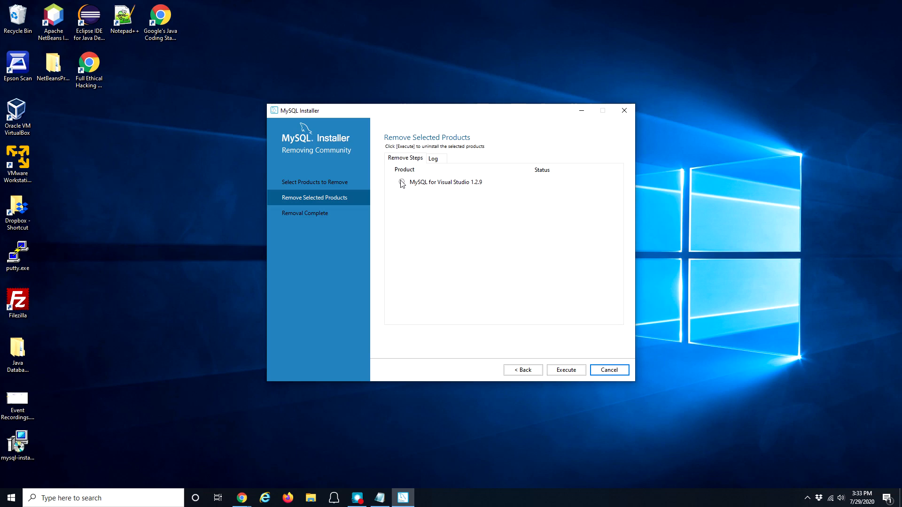
pyautogui.click(574, 371)
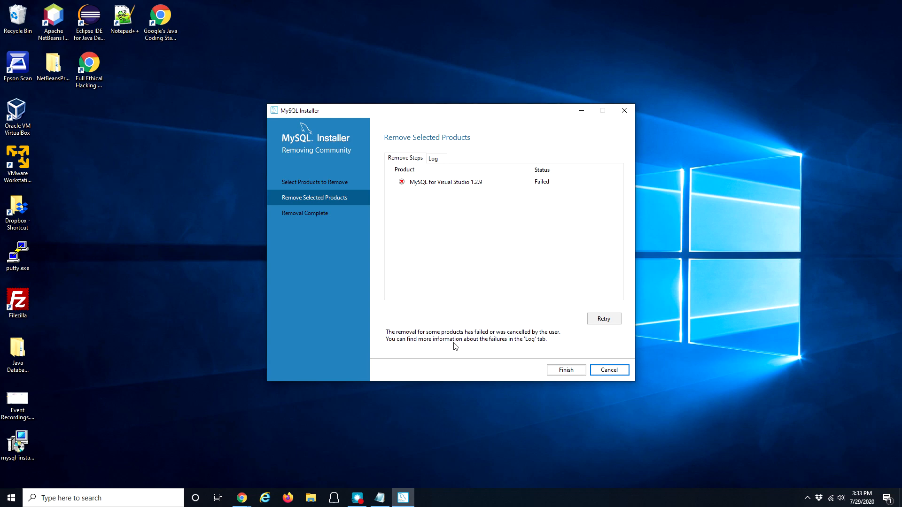
# Step: Retry the failed removal, then finish and confirm closing the wizard
pyautogui.click(603, 319)
pyautogui.click(562, 371)
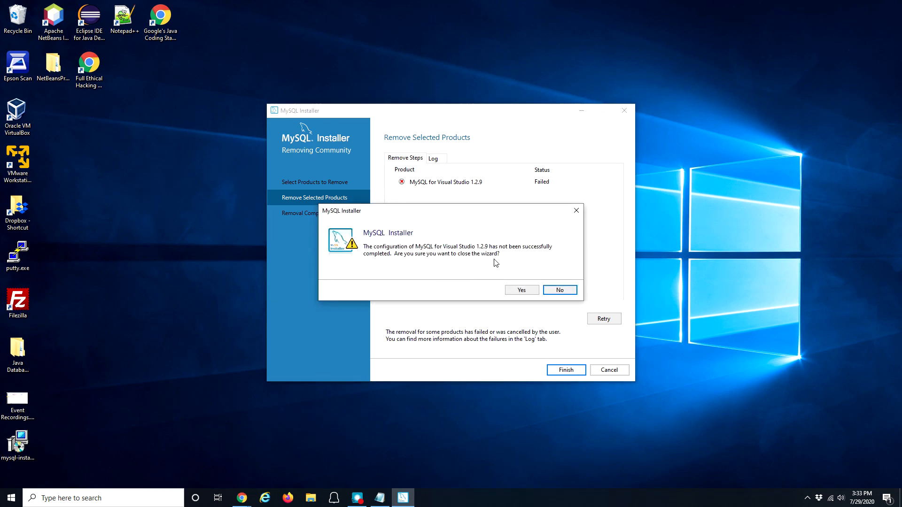
pyautogui.click(525, 291)
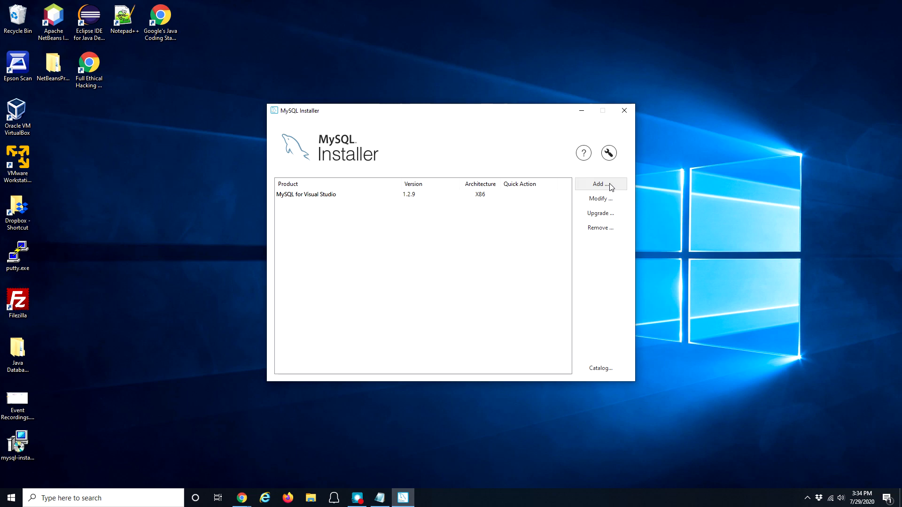
pyautogui.click(609, 154)
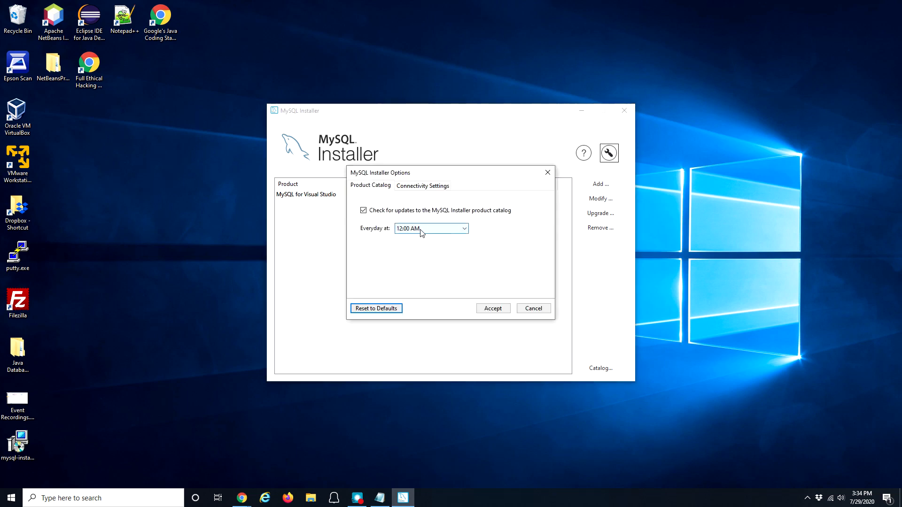
pyautogui.click(527, 306)
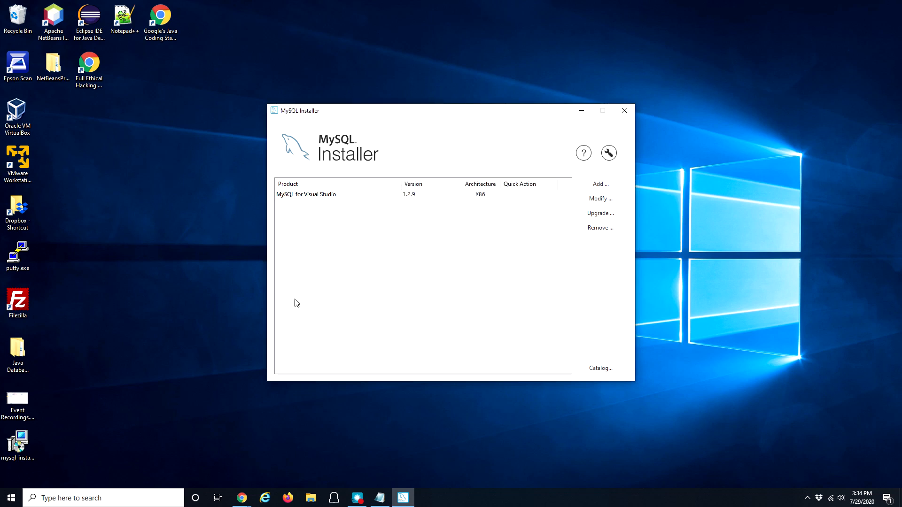
pyautogui.hotkey('alt', 'Tab')
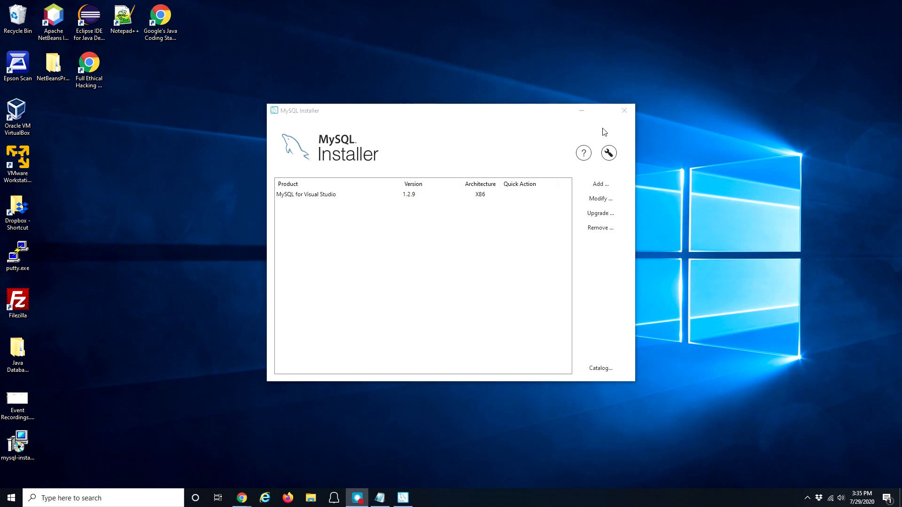
pyautogui.click(625, 111)
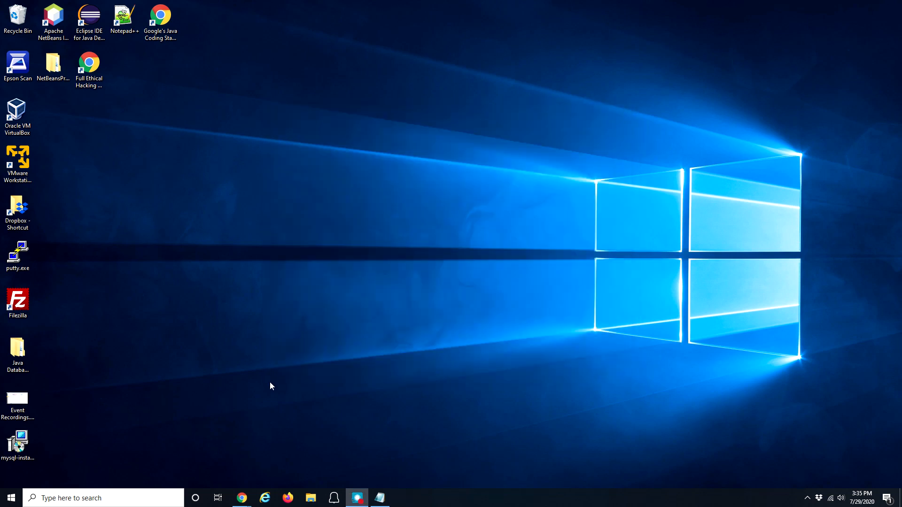
pyautogui.doubleClick(20, 444)
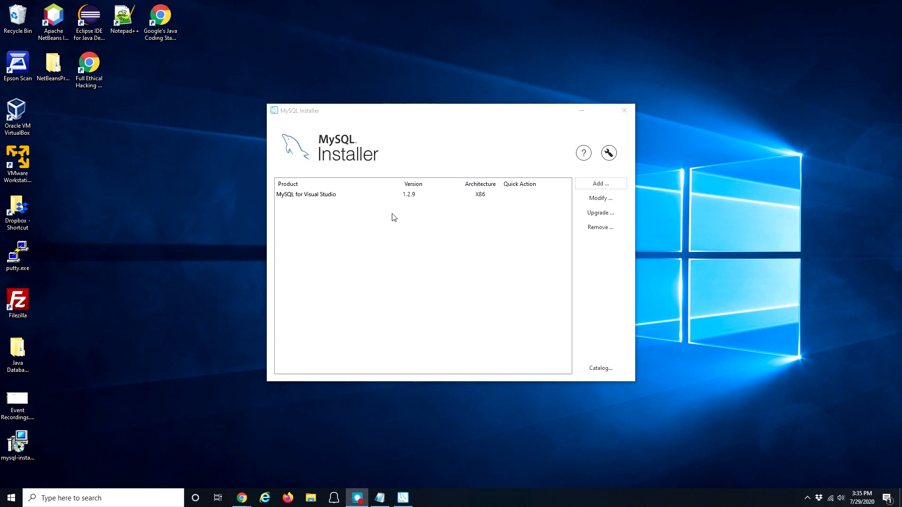
pyautogui.click(598, 186)
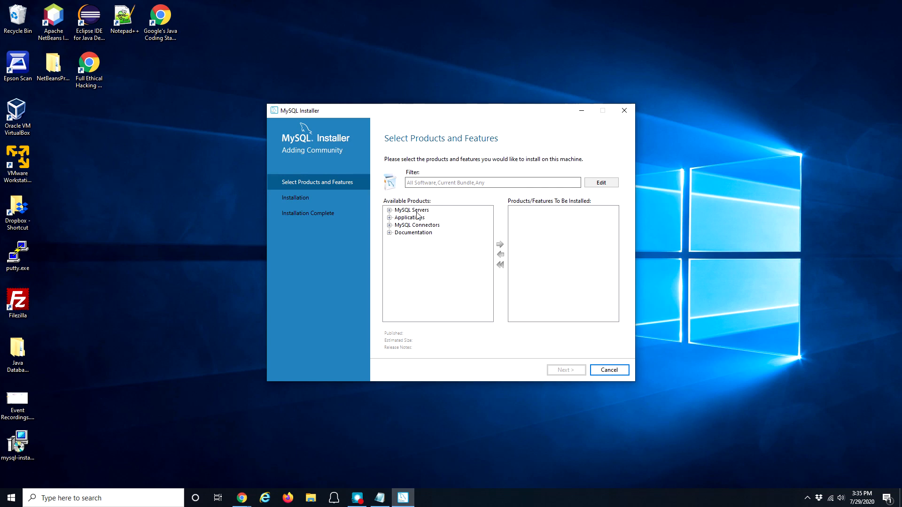
# Step: Add MySQL Server 8.0.21 - X64 to the install list, then expand the Applications category
pyautogui.click(389, 210)
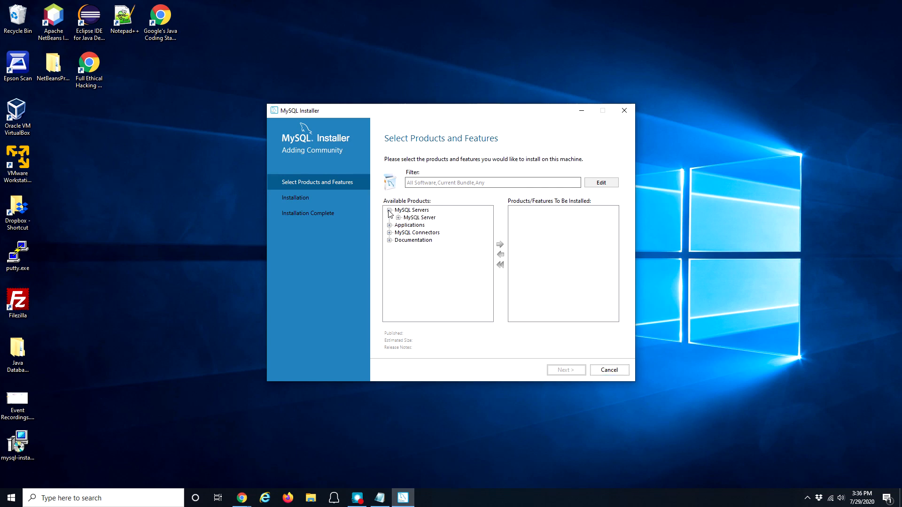
pyautogui.click(398, 218)
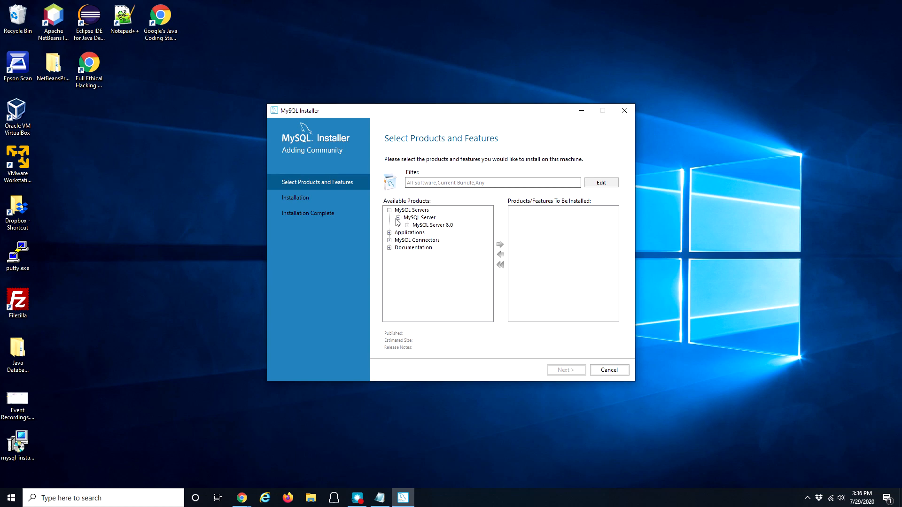
pyautogui.click(407, 212)
pyautogui.click(417, 219)
pyautogui.doubleClick(416, 219)
pyautogui.doubleClick(416, 219)
pyautogui.click(432, 226)
pyautogui.doubleClick(413, 226)
pyautogui.click(451, 233)
pyautogui.click(501, 246)
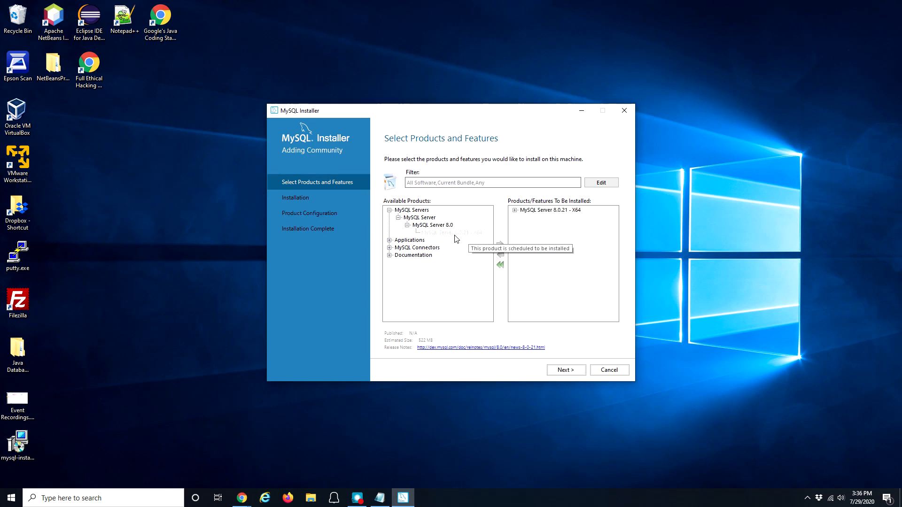
pyautogui.click(389, 241)
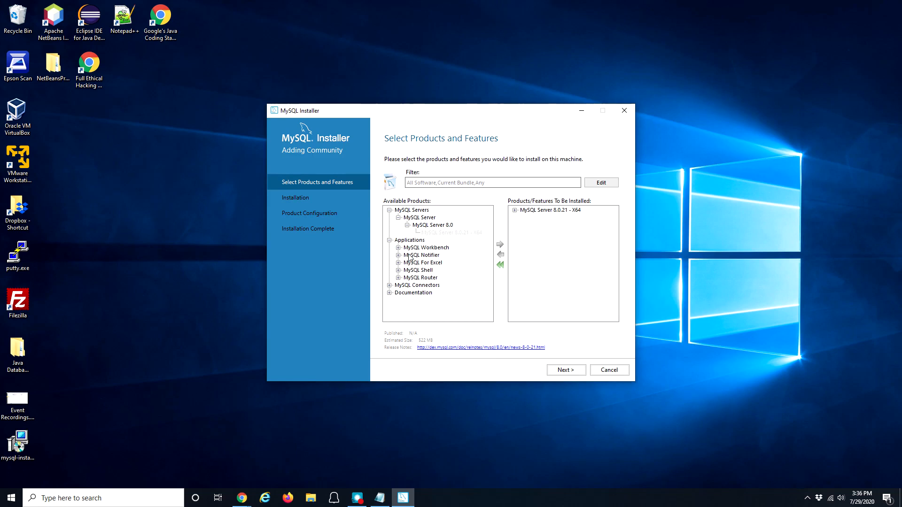
# Step: Add MySQL Workbench 8.0.21 - X64 to the products to be installed
pyautogui.click(398, 247)
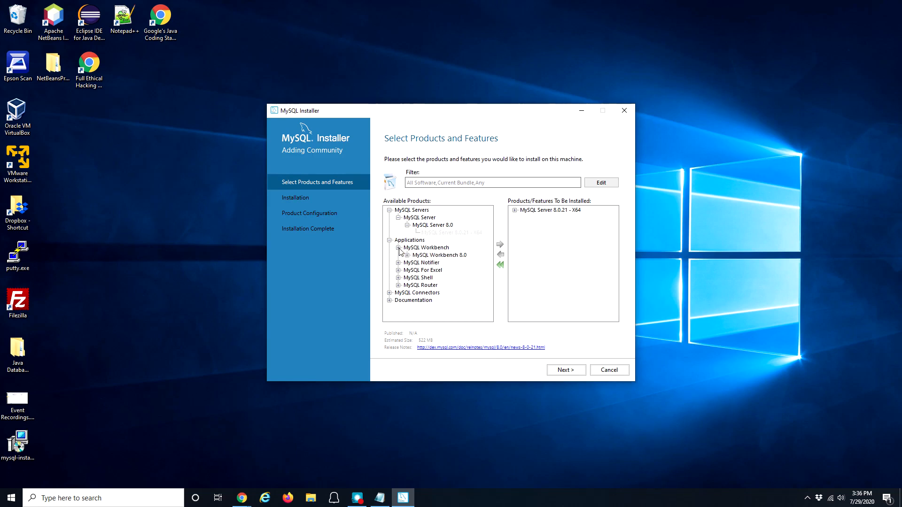
pyautogui.click(435, 257)
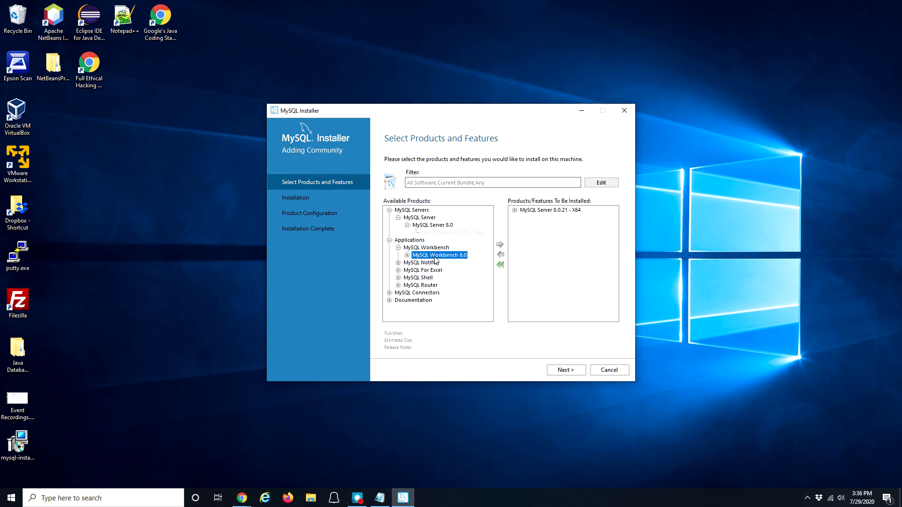
pyautogui.click(407, 255)
pyautogui.click(449, 263)
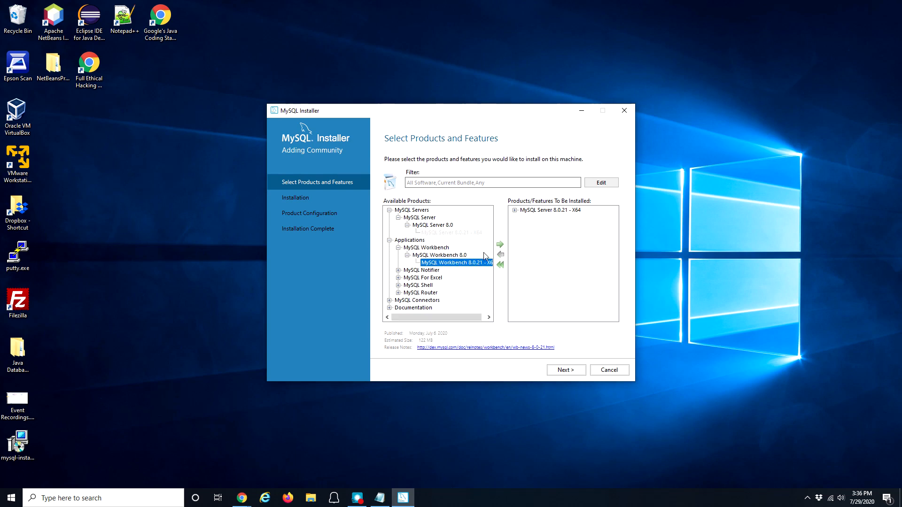
pyautogui.click(500, 246)
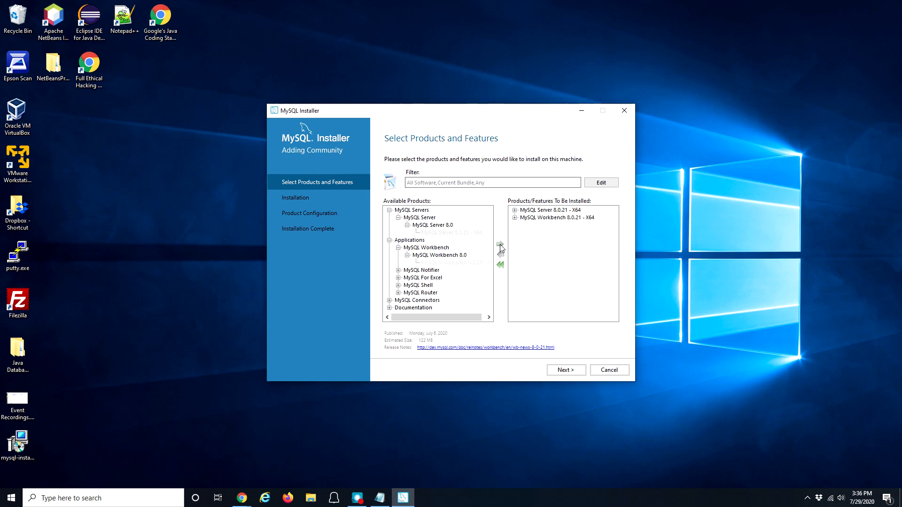
pyautogui.hscroll(1, 441, 273)
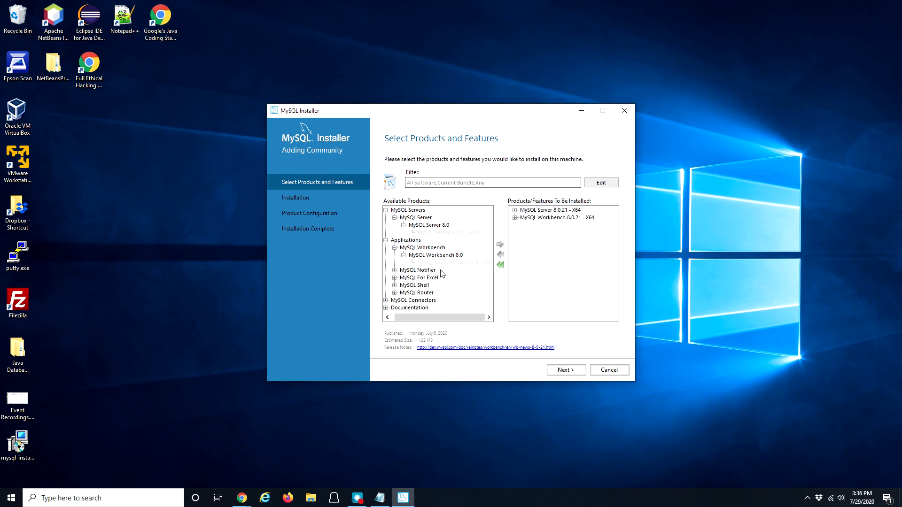
pyautogui.hscroll(-1, 424, 280)
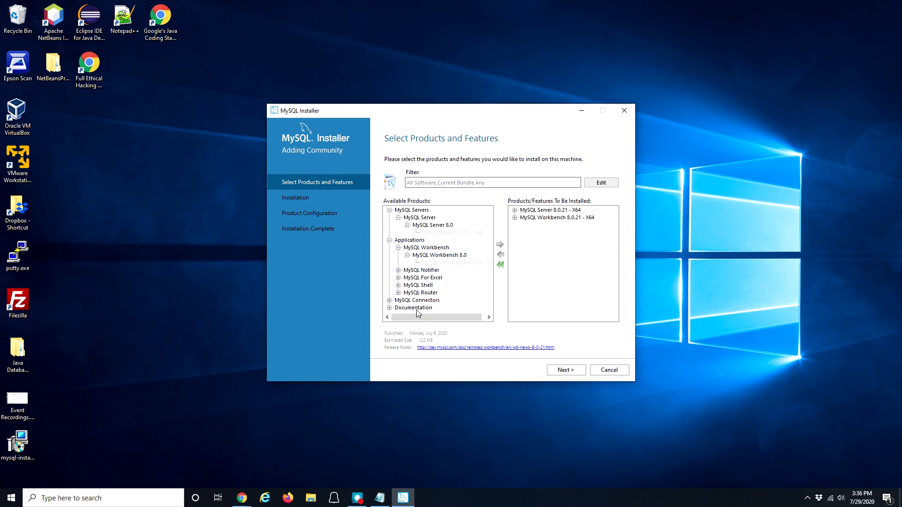
# Step: Add MySQL Documentation 8.0.21 and Samples and Examples 8.0.21 to the install list
pyautogui.click(389, 308)
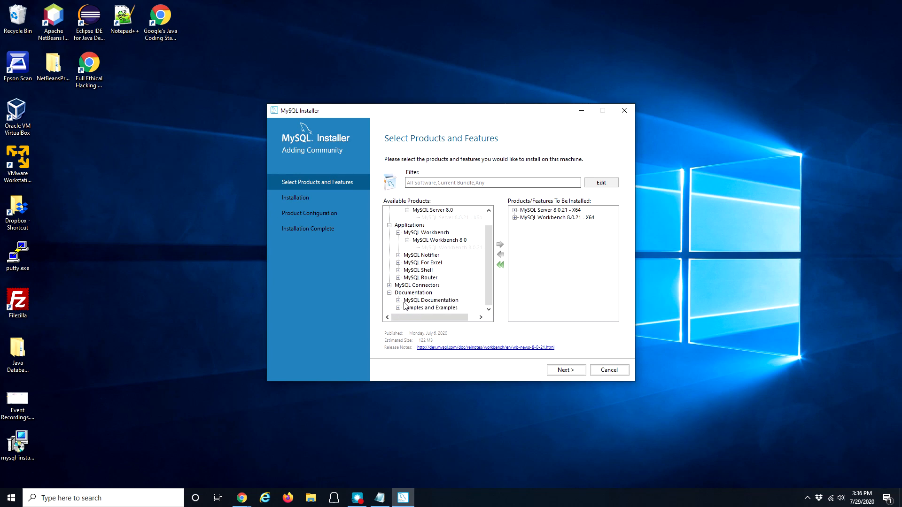
pyautogui.click(399, 300)
pyautogui.click(407, 308)
pyautogui.click(446, 307)
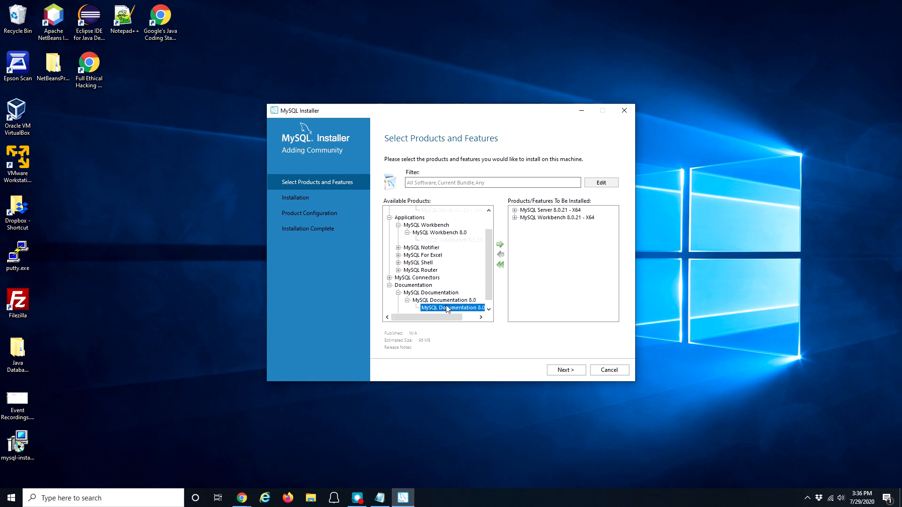
pyautogui.click(499, 245)
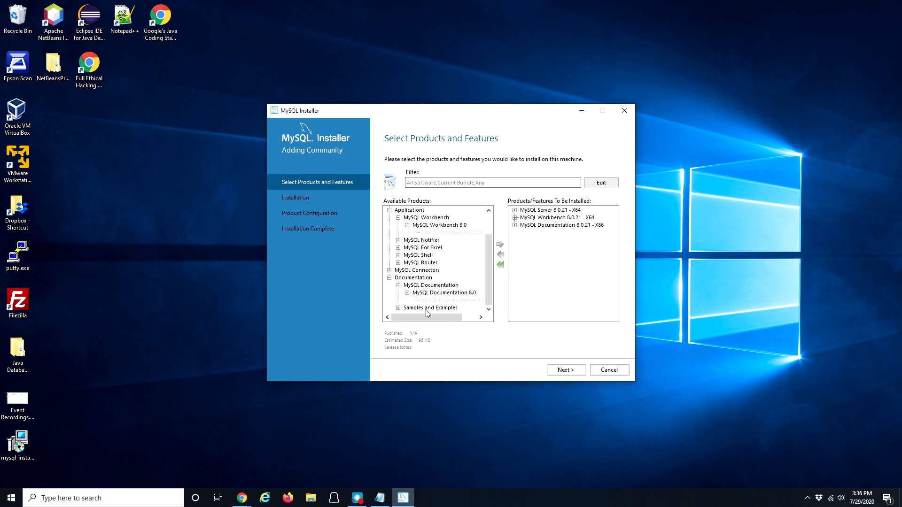
pyautogui.click(398, 307)
pyautogui.click(407, 308)
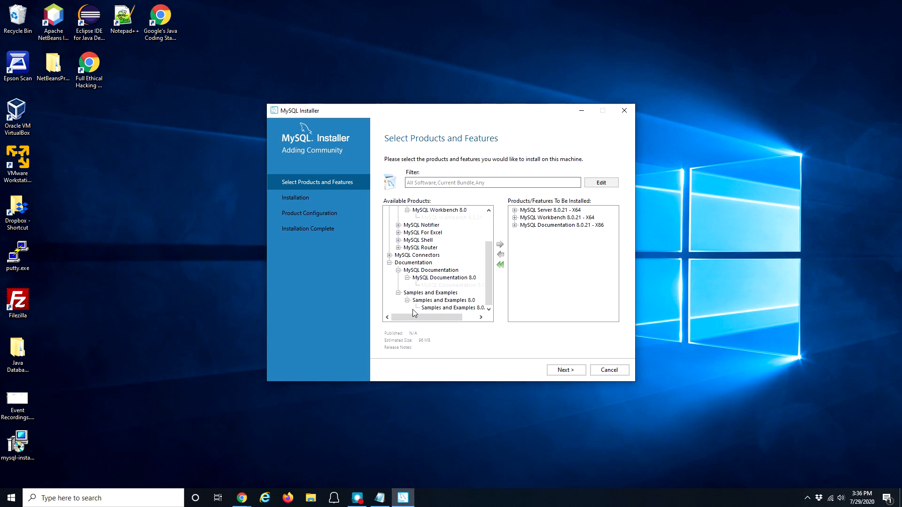
pyautogui.click(452, 307)
pyautogui.click(499, 245)
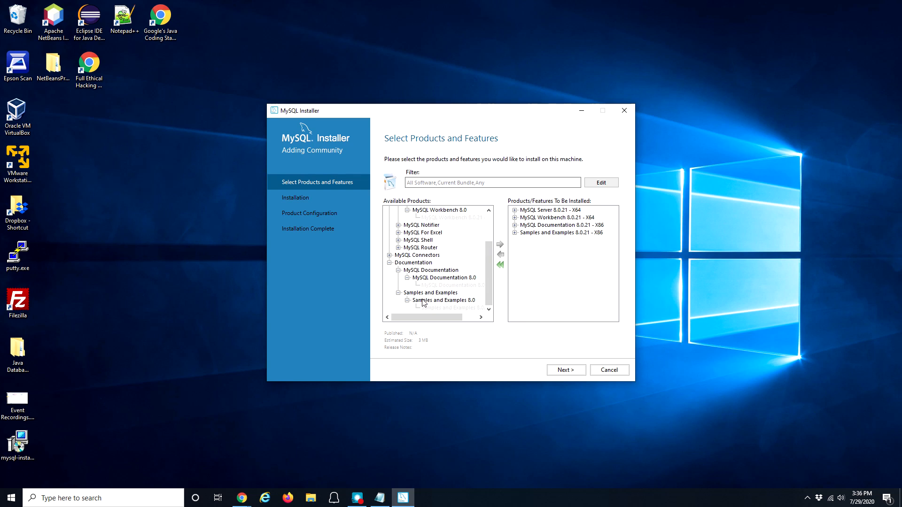
# Step: Add Connector/J 8.0.21 from MySQL Connectors to the install list
pyautogui.click(390, 255)
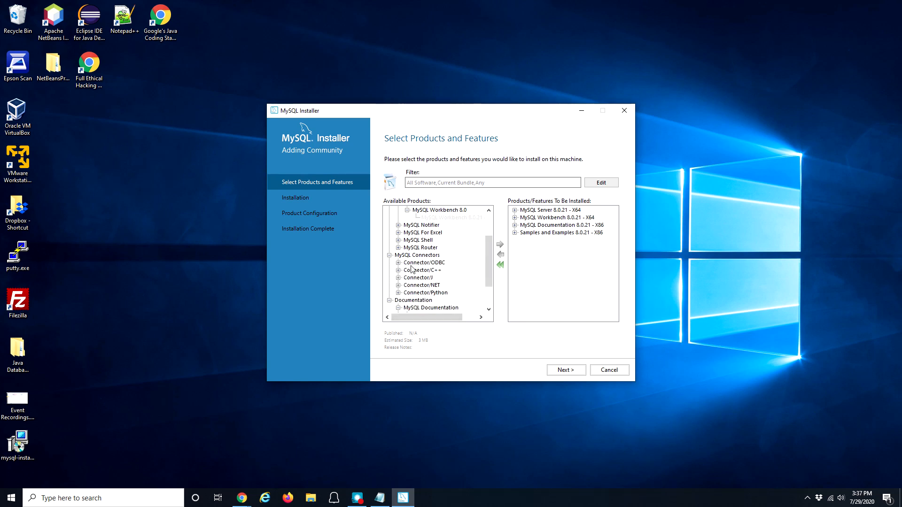
pyautogui.click(398, 278)
pyautogui.click(408, 285)
pyautogui.click(440, 293)
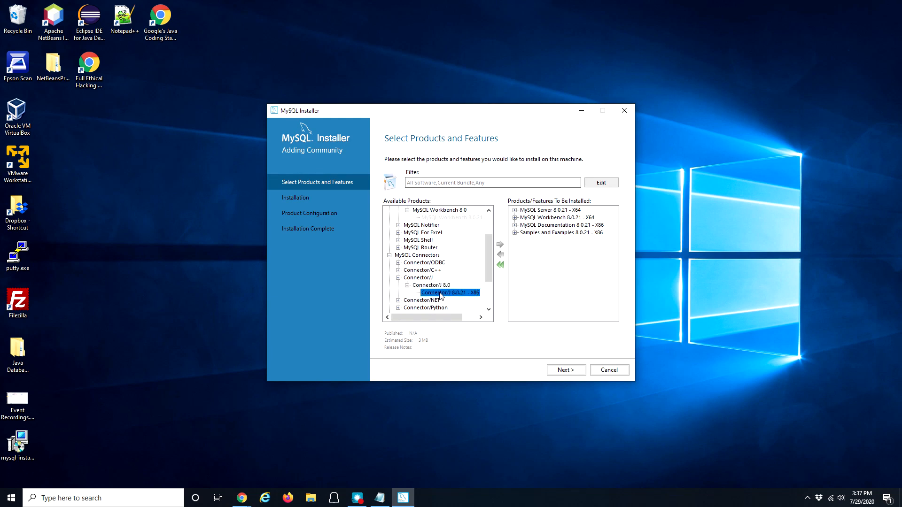
pyautogui.click(500, 244)
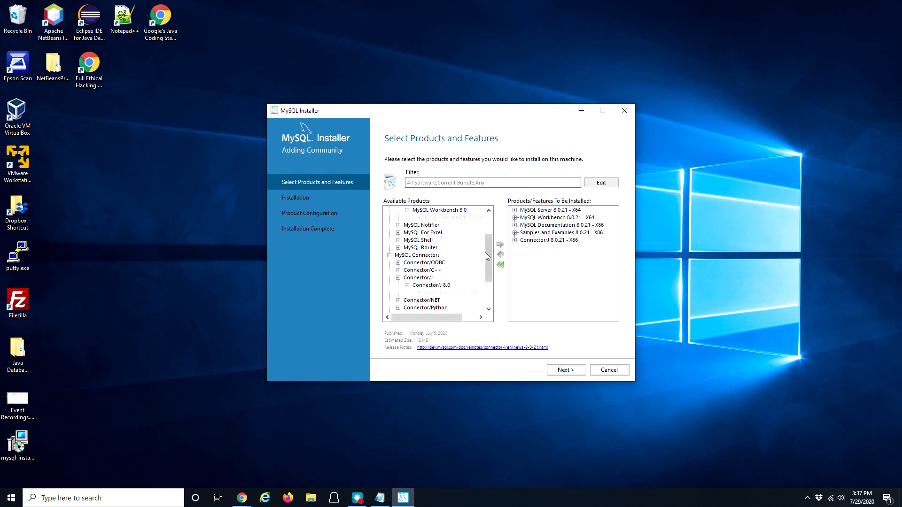
# Step: Find Connector/Python among the connectors and add version 8.0.21 to the install list
pyautogui.click(439, 264)
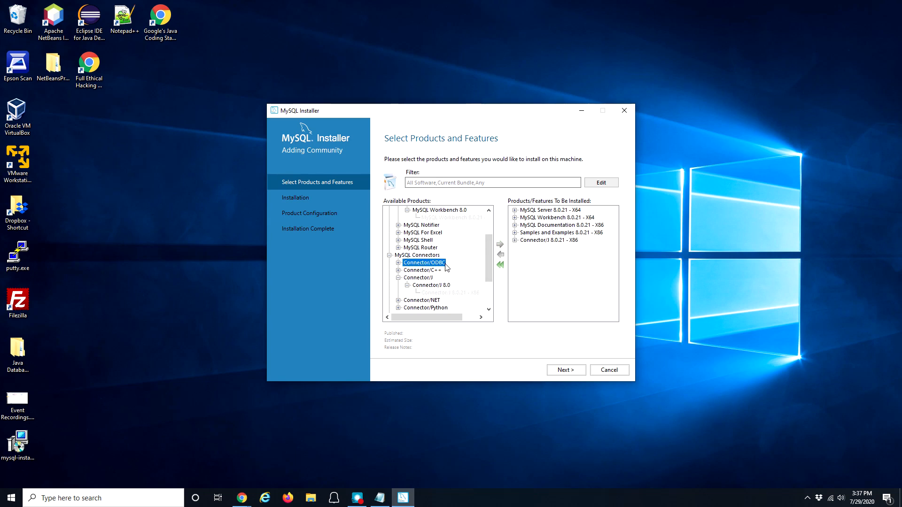
pyautogui.click(426, 300)
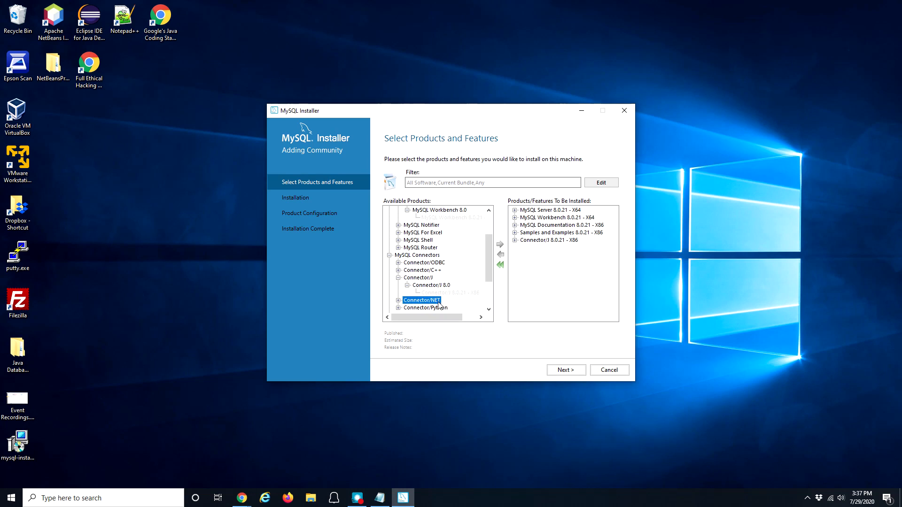
pyautogui.click(433, 306)
pyautogui.scroll(-3, 486, 275)
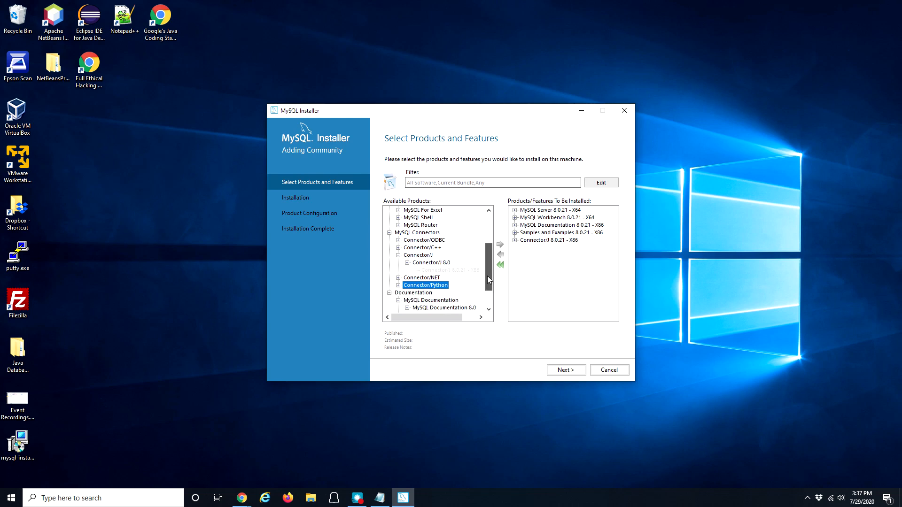
pyautogui.click(399, 255)
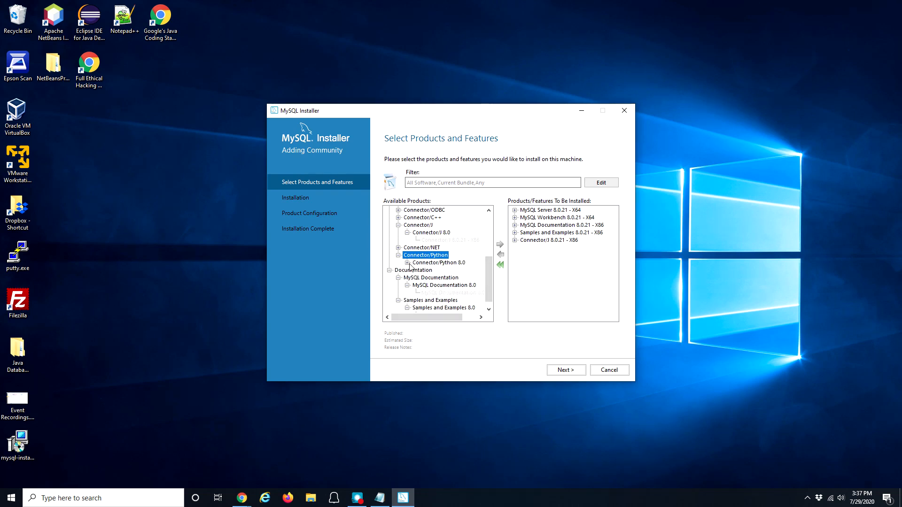
pyautogui.click(408, 262)
pyautogui.click(437, 271)
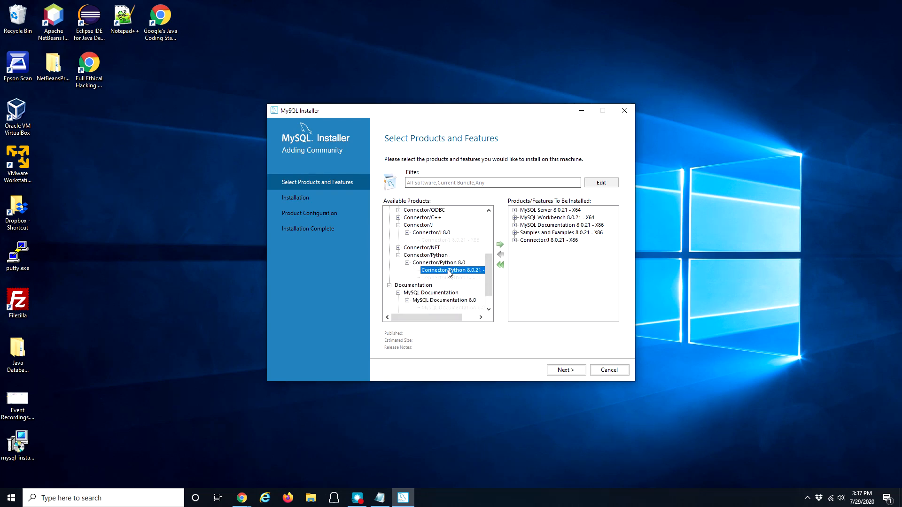
pyautogui.click(500, 244)
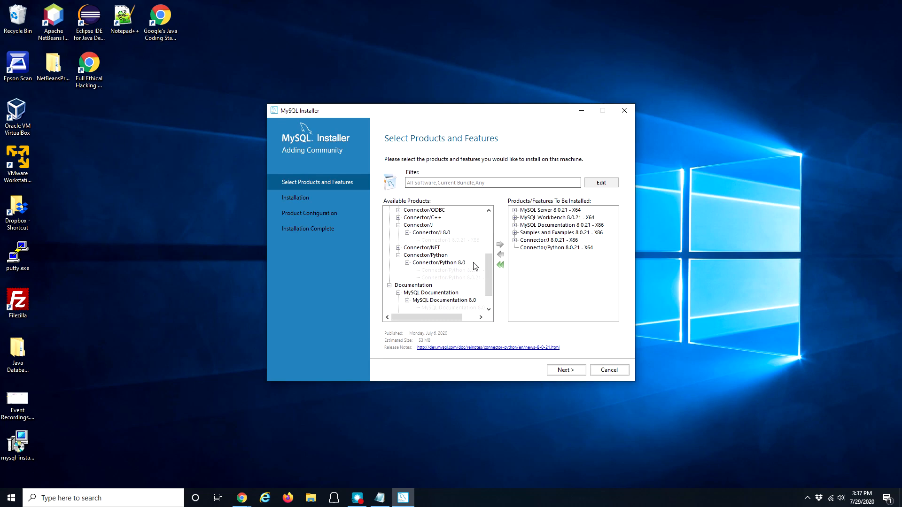
# Step: Review the queued MySQL Server and Workbench 8.0.21 entries and continue
pyautogui.moveTo(488, 274); pyautogui.dragTo(488, 224)
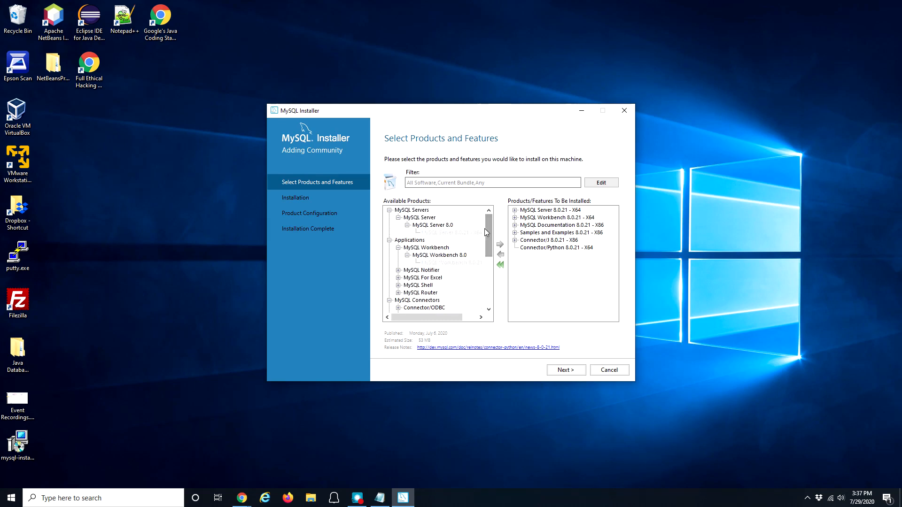
pyautogui.click(436, 233)
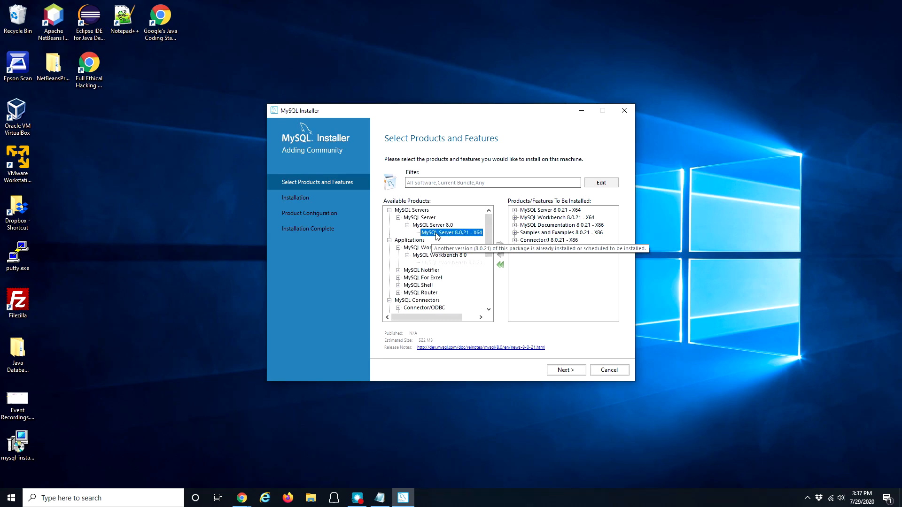
pyautogui.click(444, 262)
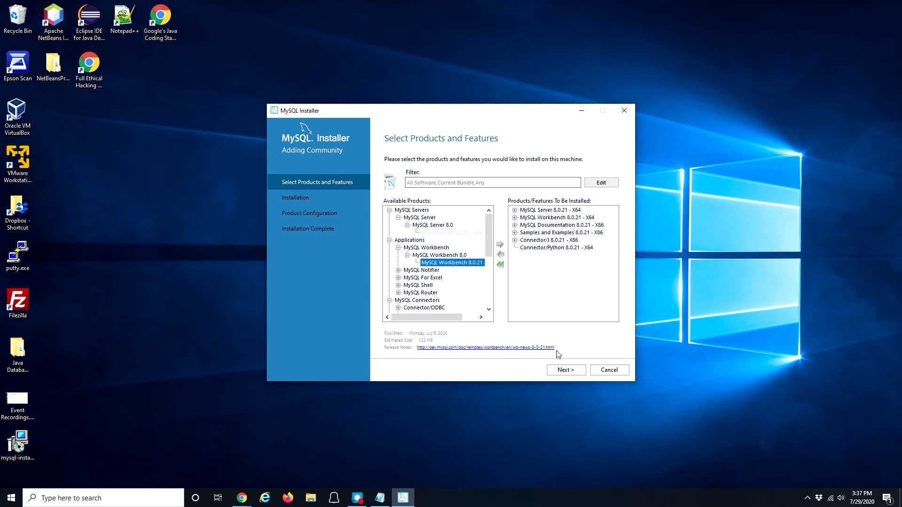
pyautogui.click(563, 370)
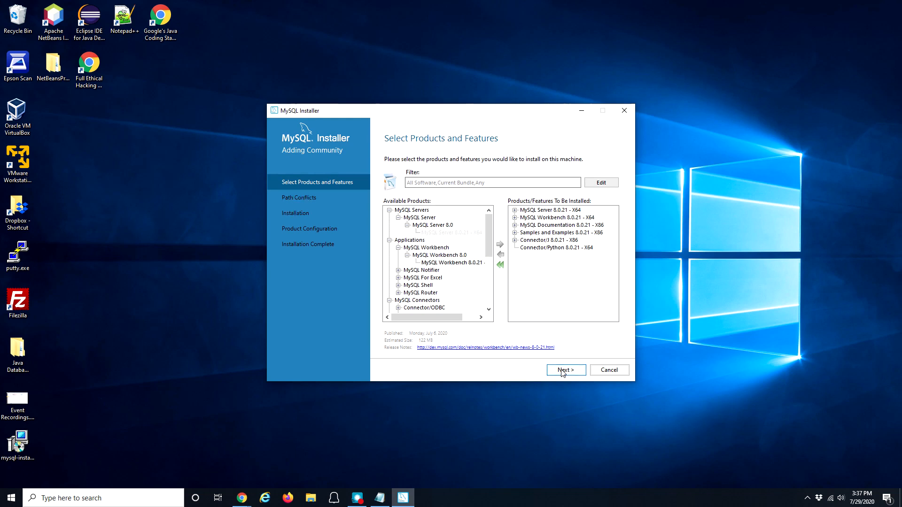
# Step: Pass the Path Conflicts step and confirm Yes to keep the existing MySQL Server 8.0 folders
pyautogui.click(562, 370)
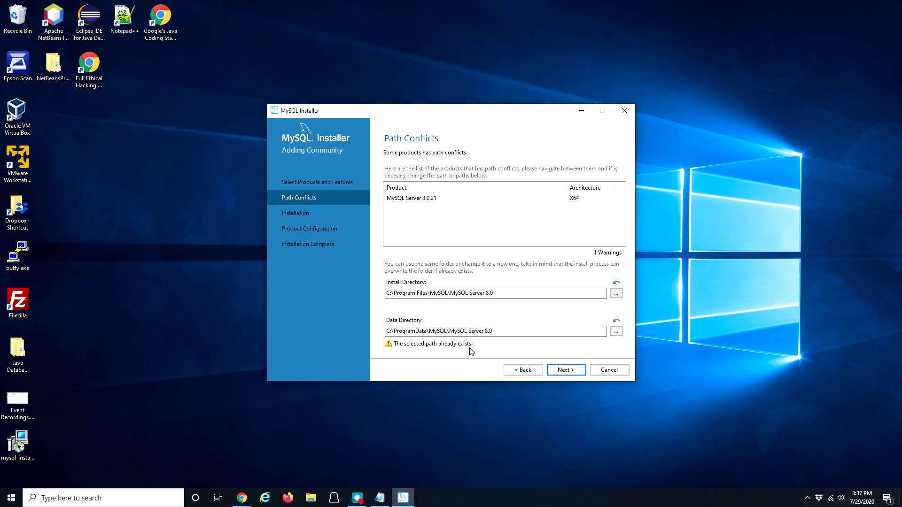
pyautogui.click(570, 372)
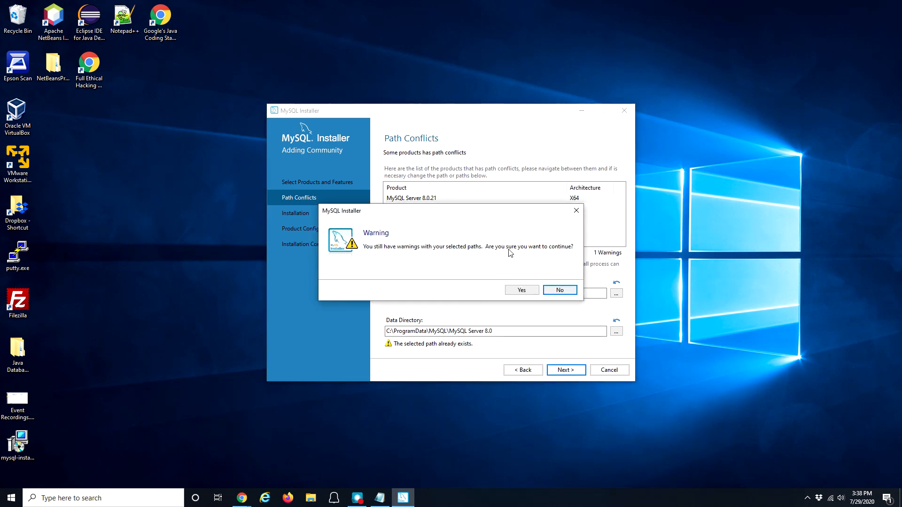
pyautogui.click(525, 292)
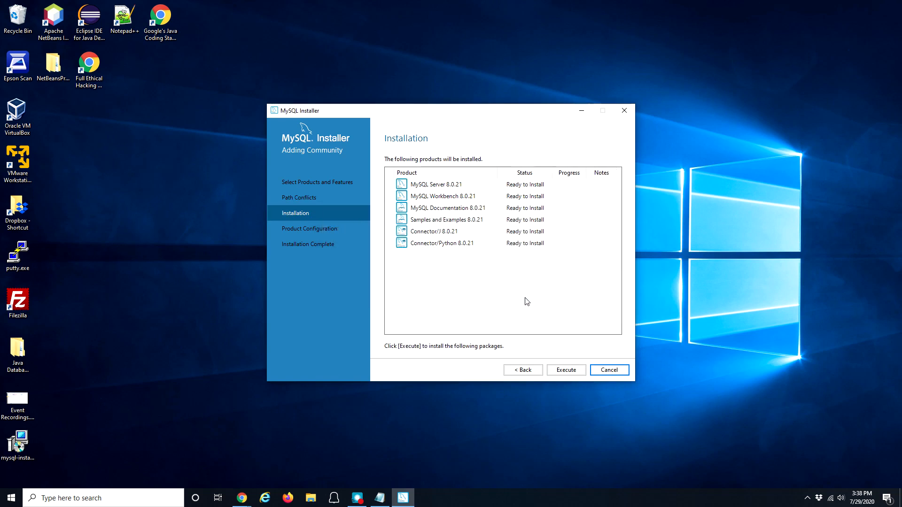
# Step: Install all six selected products, then proceed to Product Configuration once each shows Complete
pyautogui.click(569, 371)
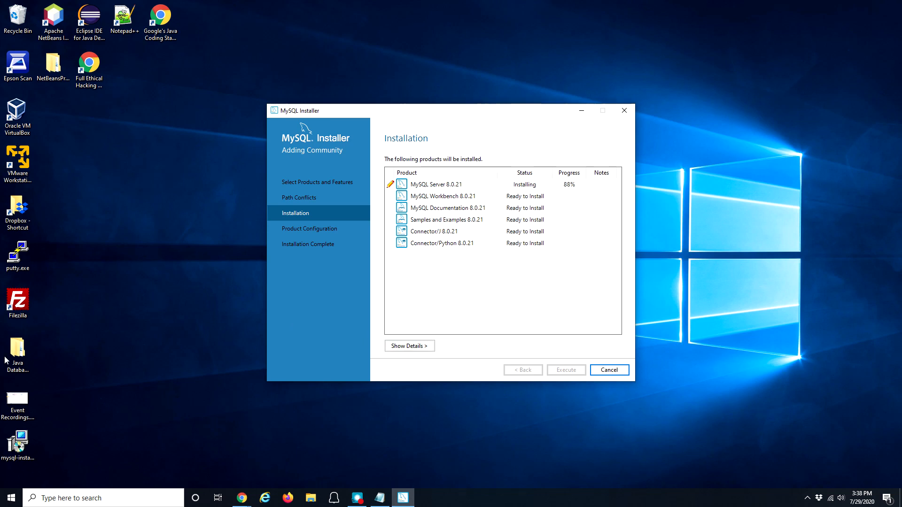
pyautogui.hotkey('alt', 'Tab')
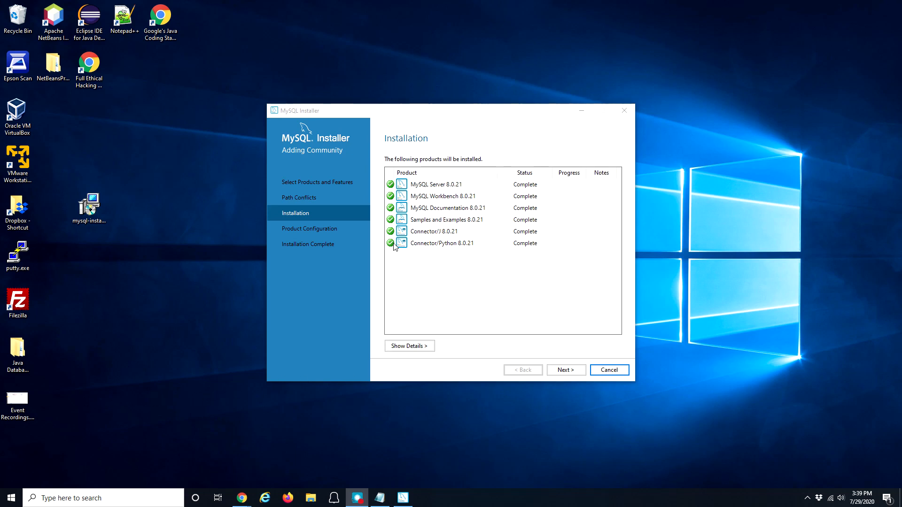
pyautogui.click(566, 372)
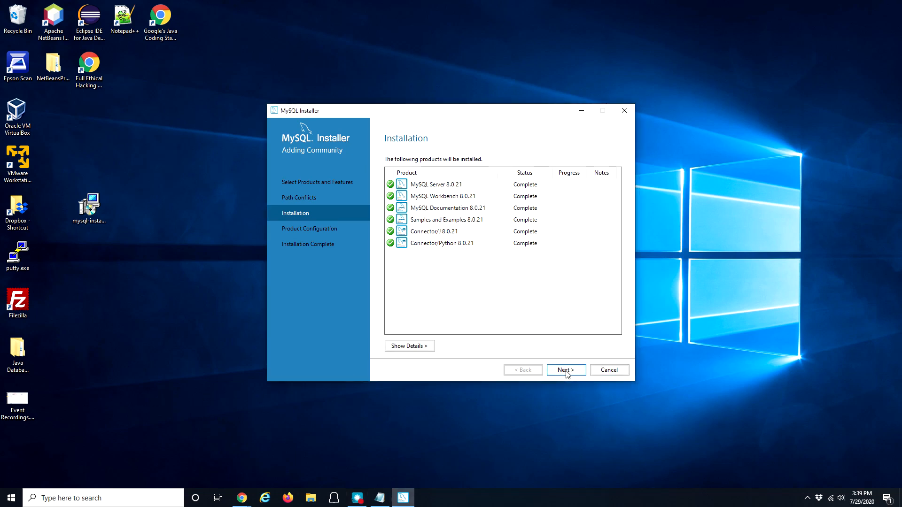
pyautogui.click(566, 370)
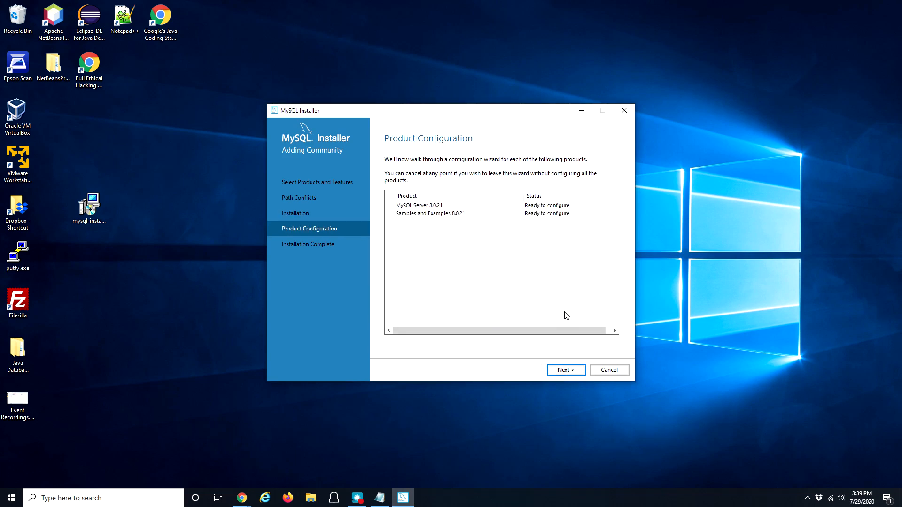
# Step: Keep the standalone server setup and place the setup notes on the right side of the screen
pyautogui.click(567, 370)
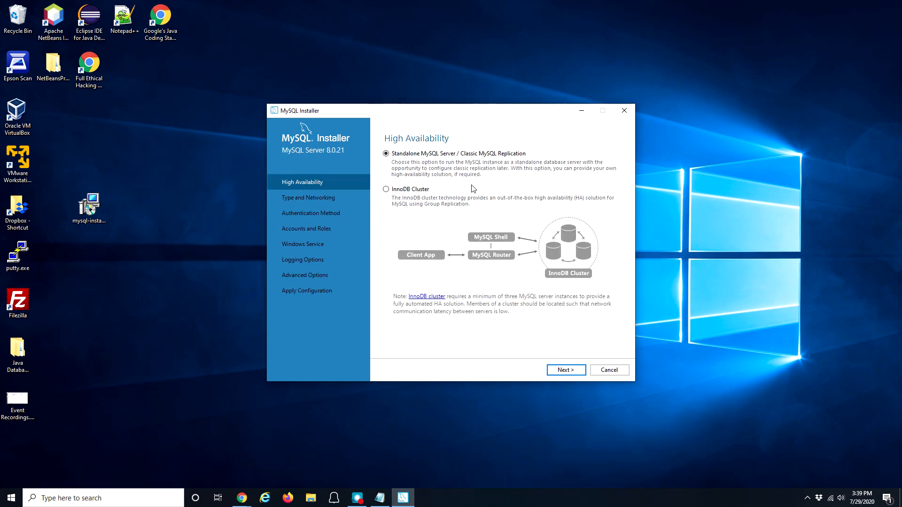
pyautogui.click(567, 370)
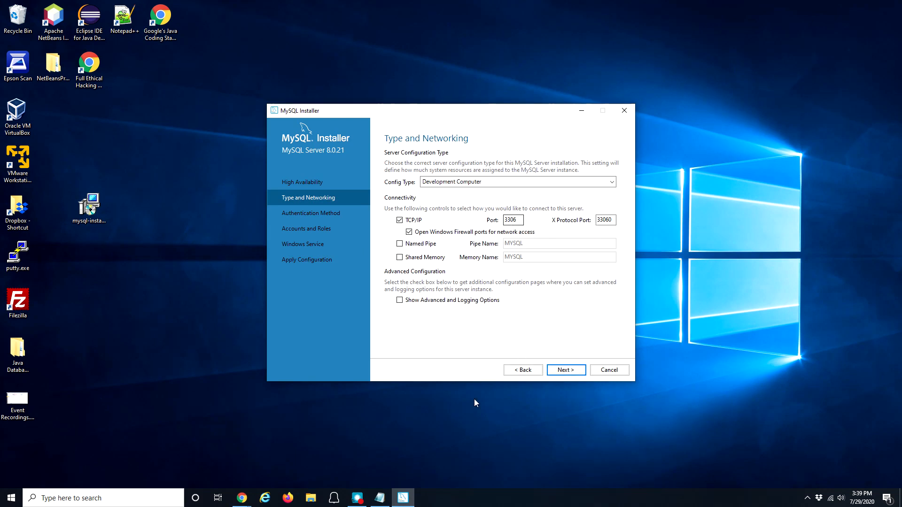
pyautogui.click(381, 498)
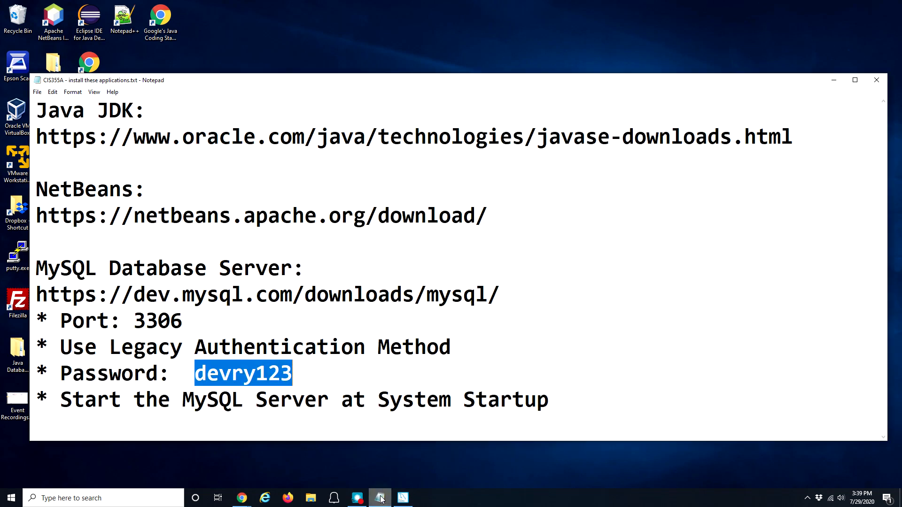
pyautogui.moveTo(189, 321); pyautogui.dragTo(35, 321)
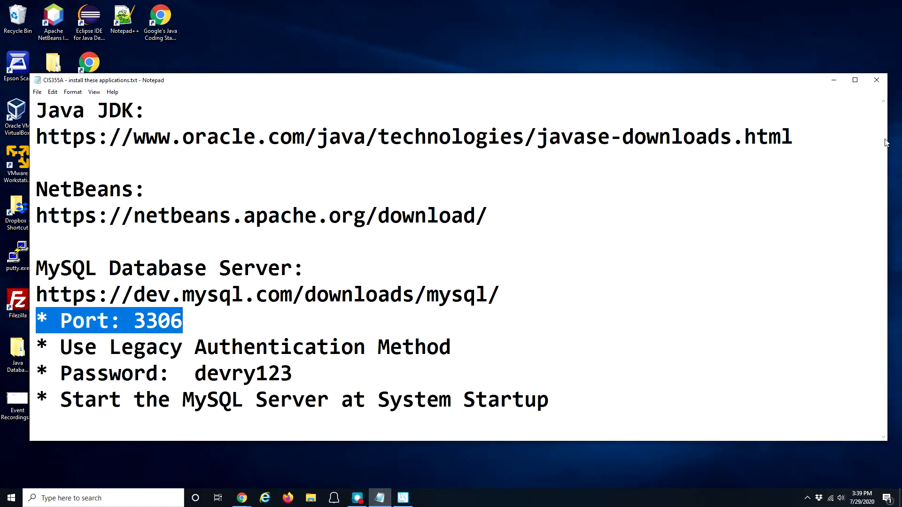
pyautogui.moveTo(887, 143); pyautogui.dragTo(572, 147)
pyautogui.moveTo(342, 81); pyautogui.dragTo(876, 42)
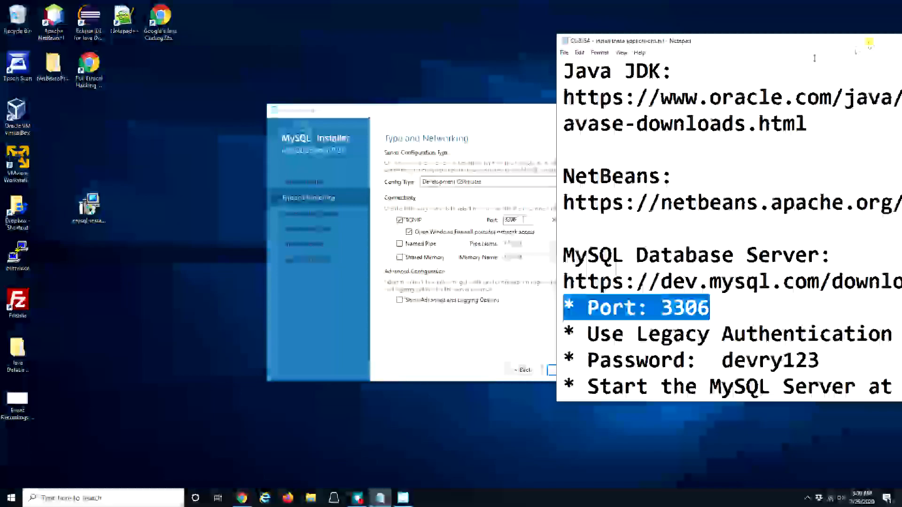
# Step: Accept the networking settings with port 3306 and continue to authentication
pyautogui.click(478, 112)
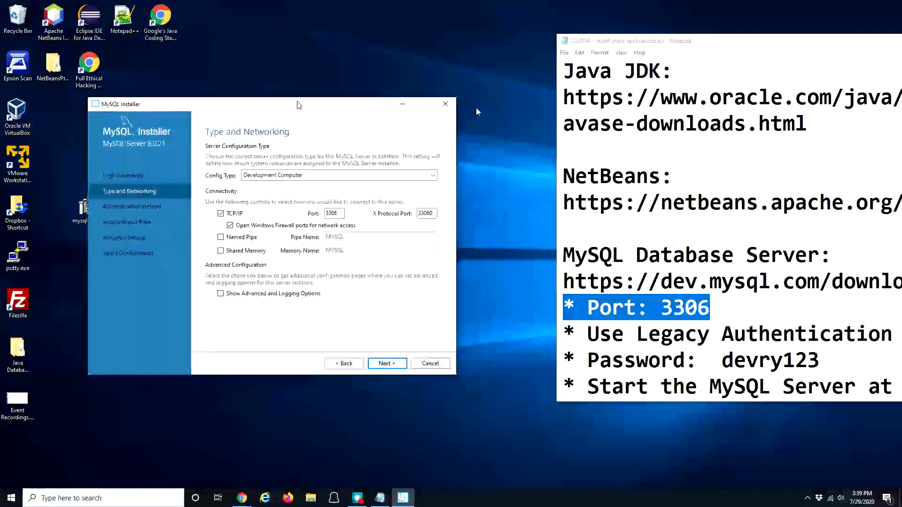
pyautogui.moveTo(557, 146); pyautogui.dragTo(432, 150)
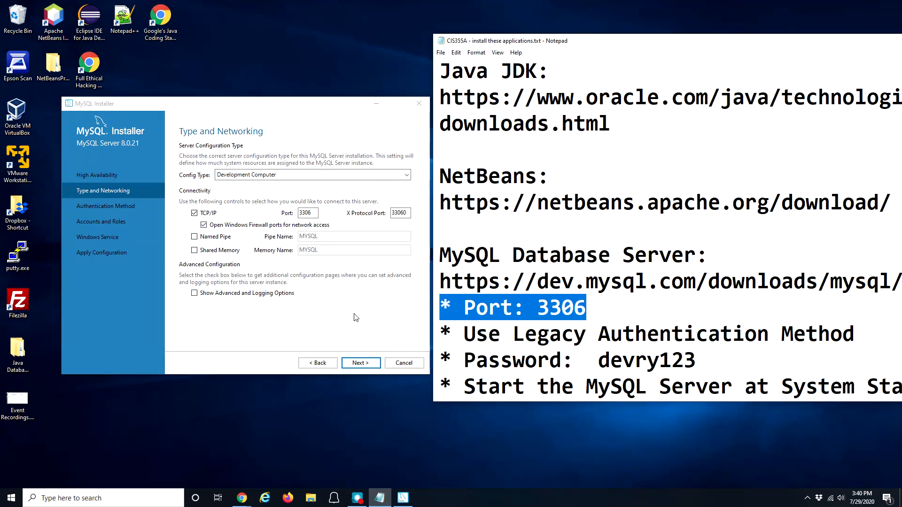
pyautogui.click(361, 364)
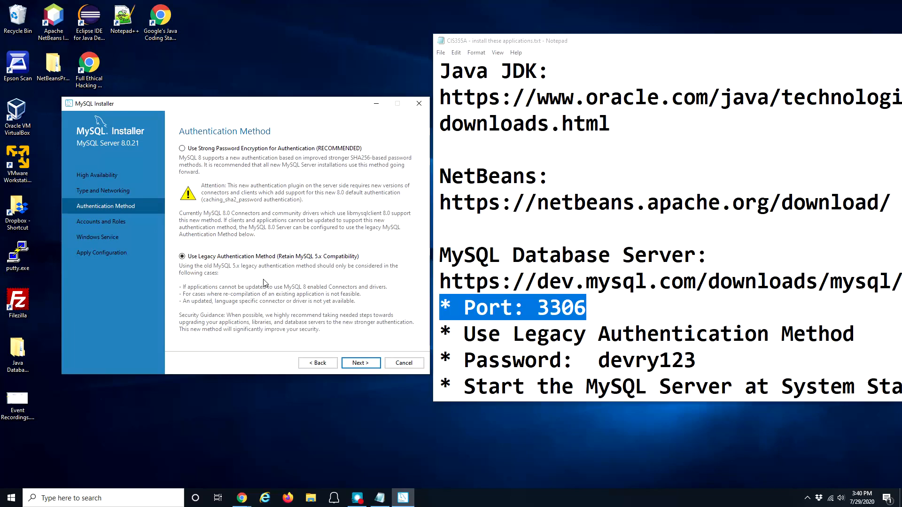
# Step: Keep 'Use Legacy Authentication Method' selected and continue to Accounts and Roles
pyautogui.click(184, 257)
pyautogui.click(360, 364)
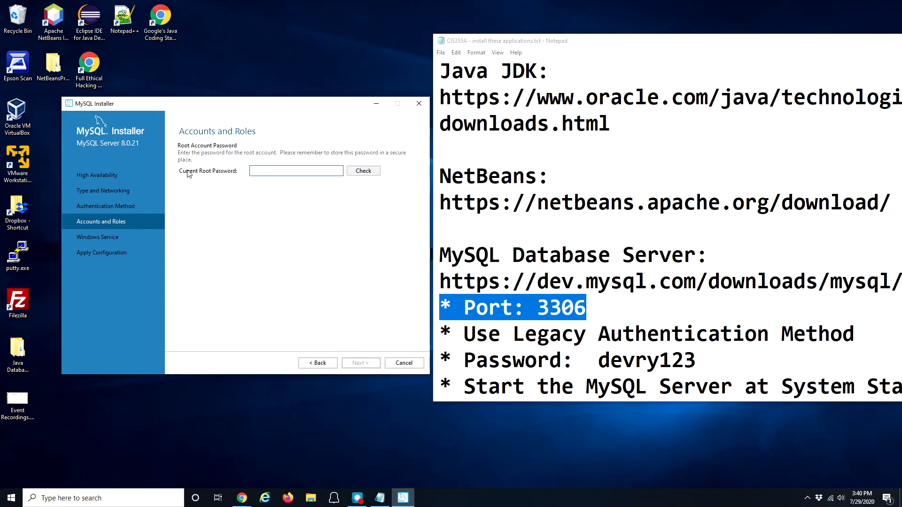
# Step: Enter the current root password from the setup notes and verify it with Check
pyautogui.click(264, 172)
pyautogui.write('d')
pyautogui.click(674, 358)
pyautogui.moveTo(599, 360); pyautogui.dragTo(692, 359)
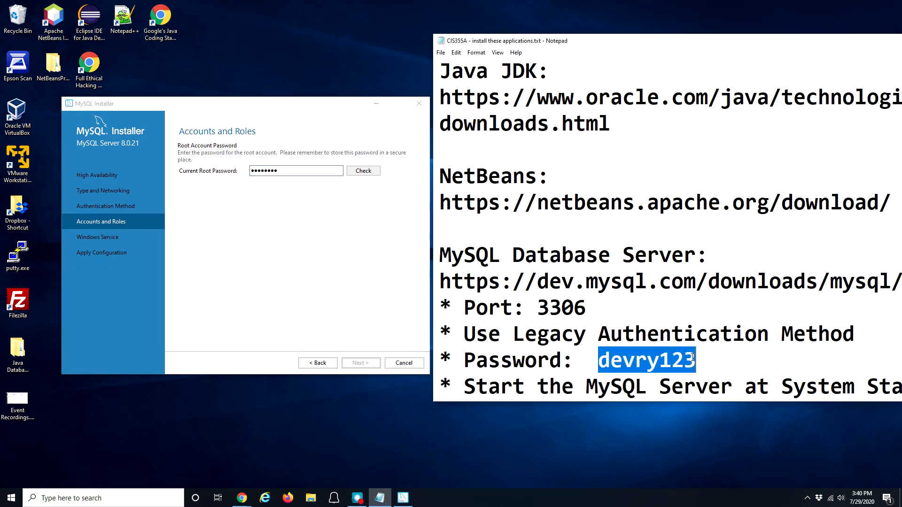
pyautogui.click(363, 171)
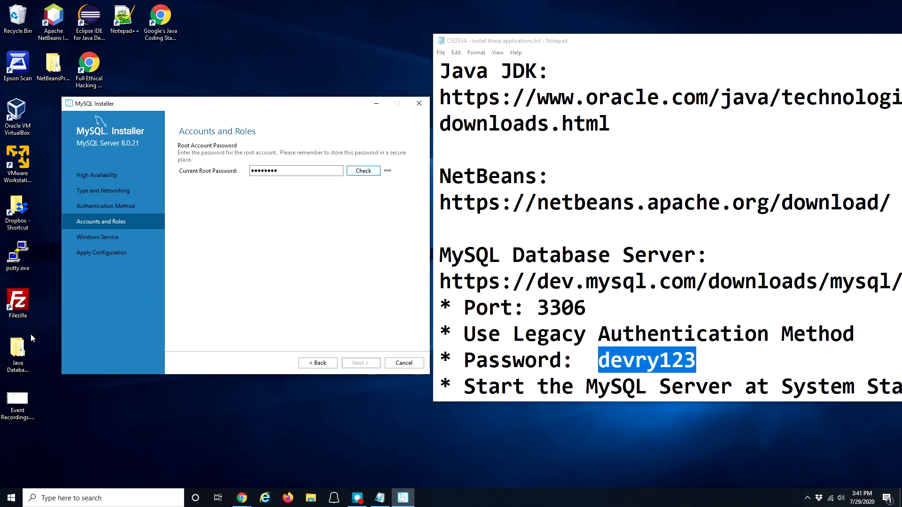
pyautogui.hotkey('alt', 'Tab')
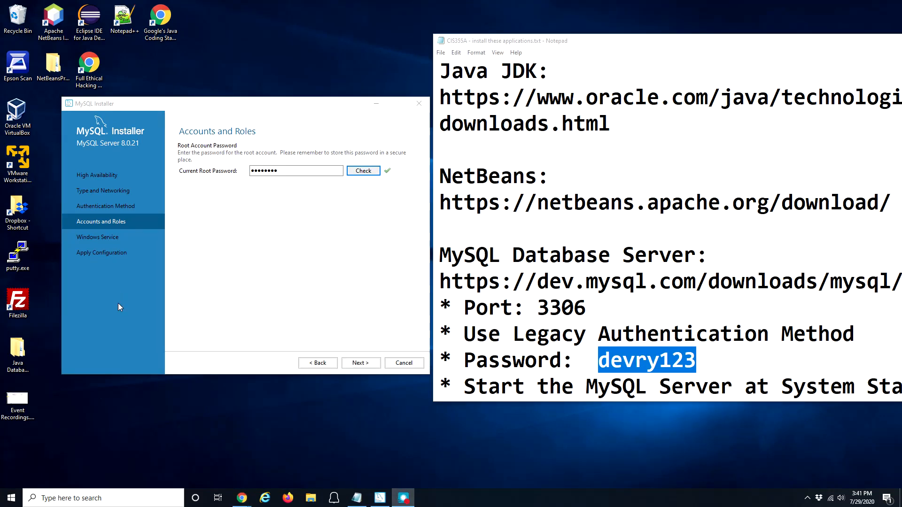
pyautogui.moveTo(388, 173)
pyautogui.click(357, 366)
# Step: Keep the MYSQL80 Windows service starting at system startup, as the notes require
pyautogui.click(357, 366)
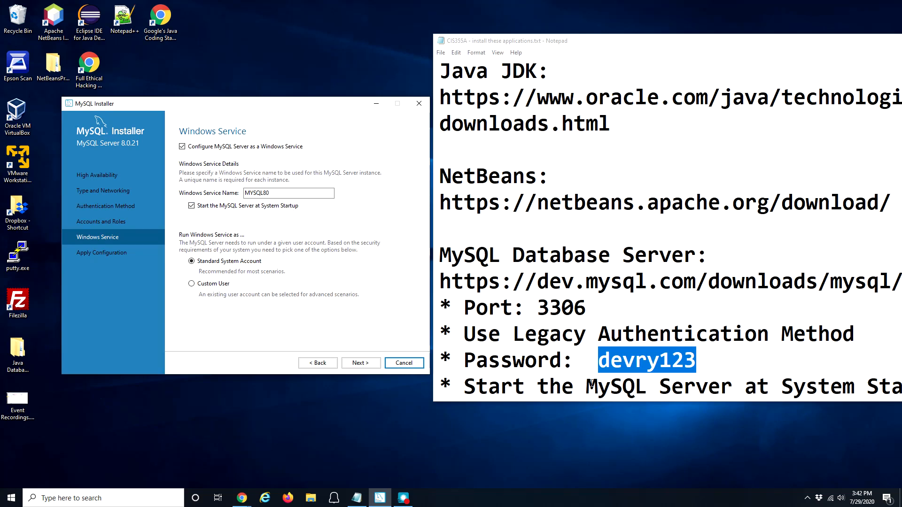
pyautogui.moveTo(581, 401); pyautogui.dragTo(588, 454)
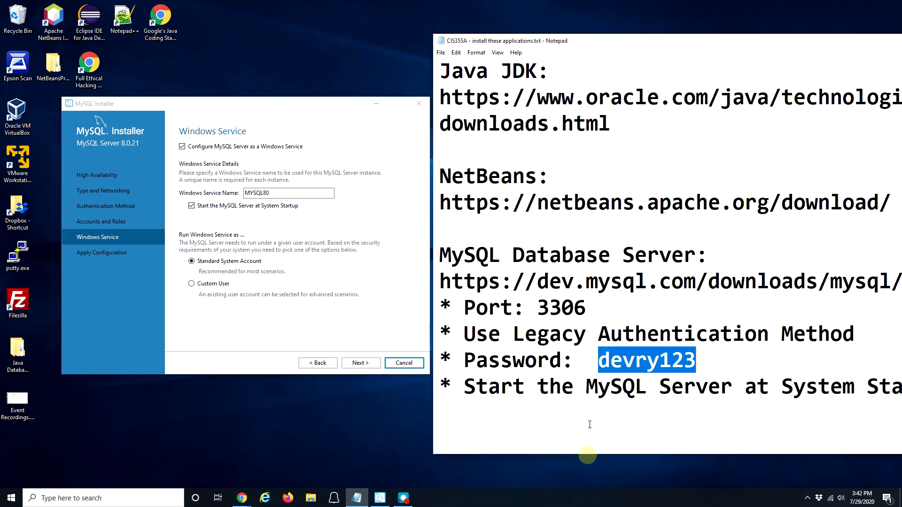
pyautogui.moveTo(496, 388); pyautogui.dragTo(711, 395)
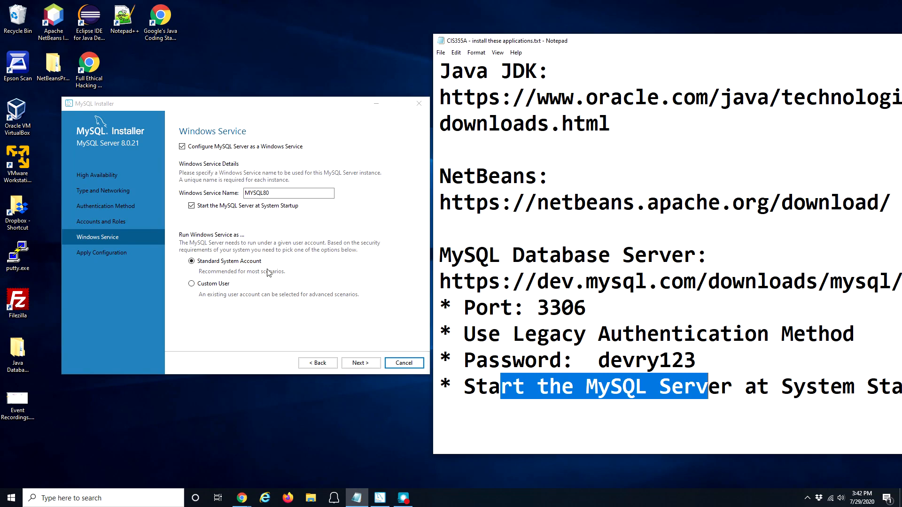
pyautogui.click(359, 364)
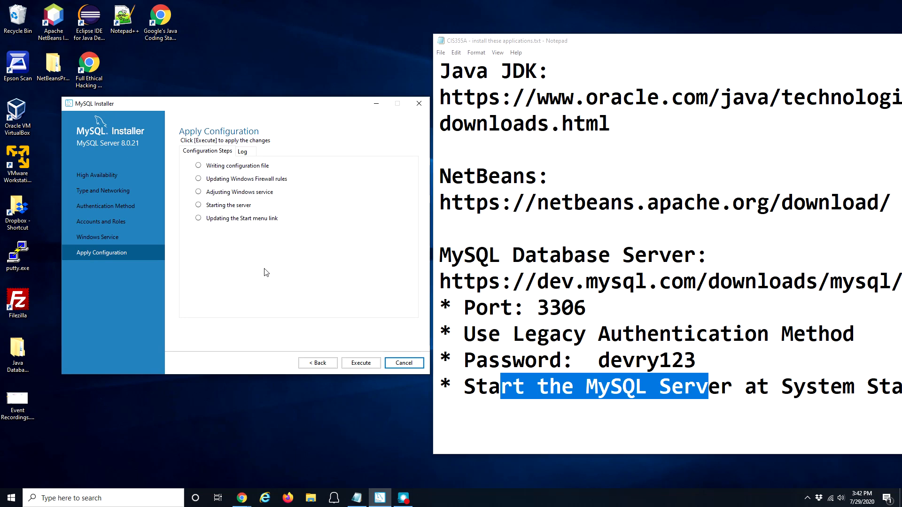
# Step: Execute the MySQL Server configuration, finish it, and move on to Samples and Examples
pyautogui.click(359, 365)
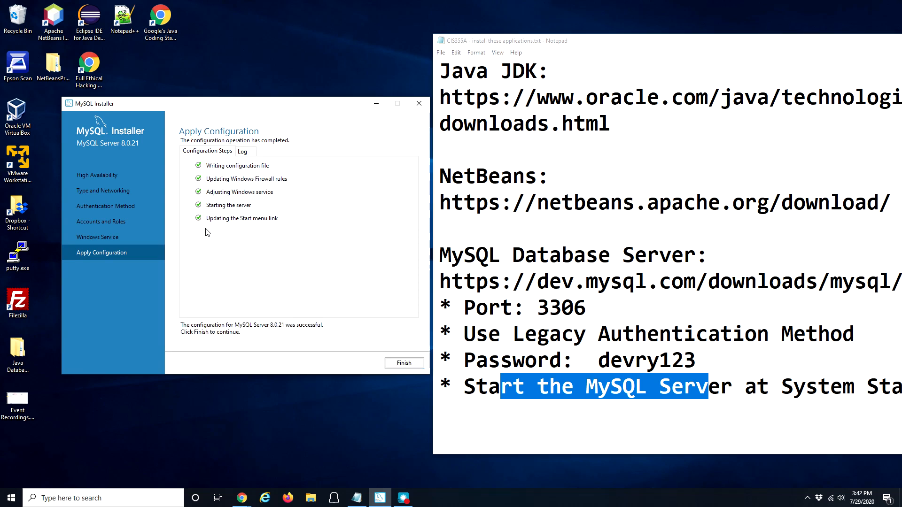
pyautogui.click(396, 364)
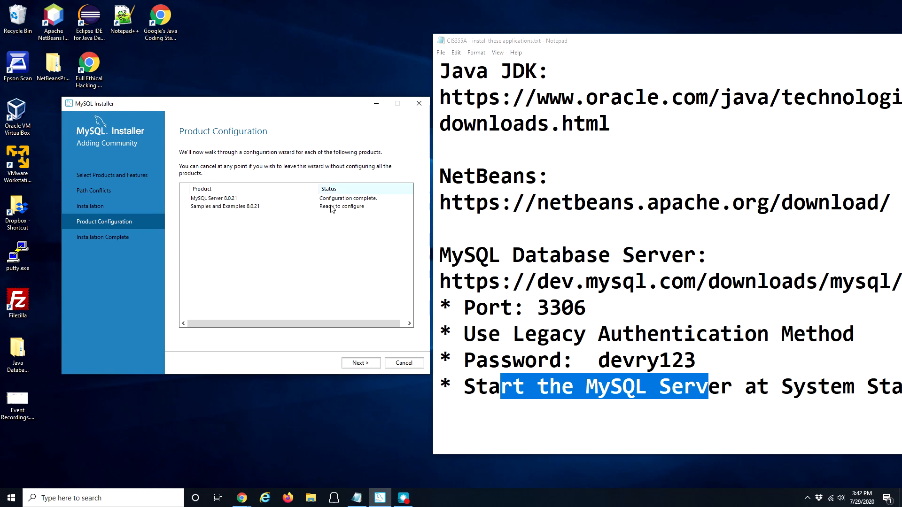
pyautogui.click(365, 366)
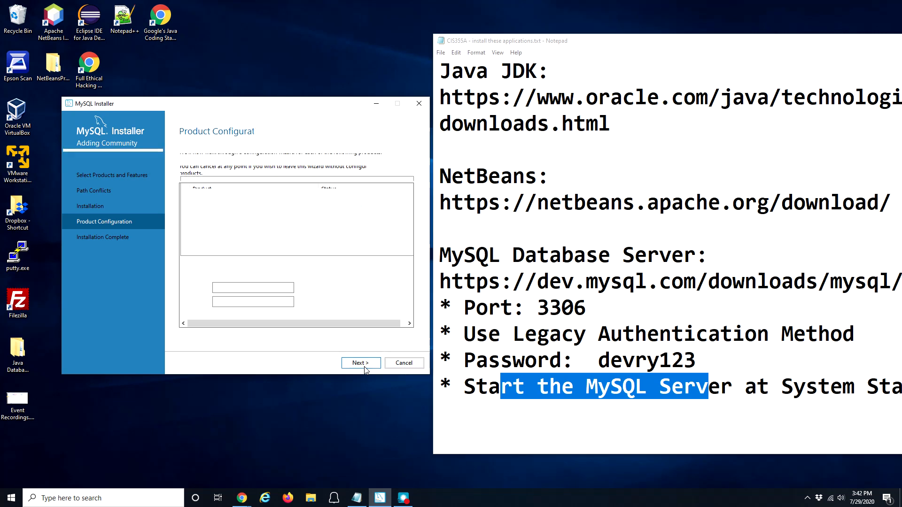
# Step: Enter the root password and test the Samples and Examples connection to the server
pyautogui.click(282, 302)
pyautogui.write('d')
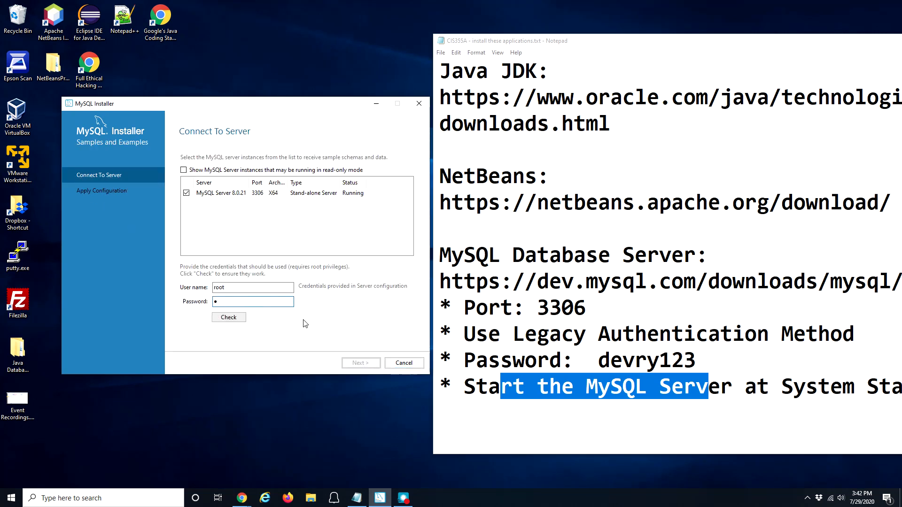
pyautogui.write('evry123')
pyautogui.click(238, 318)
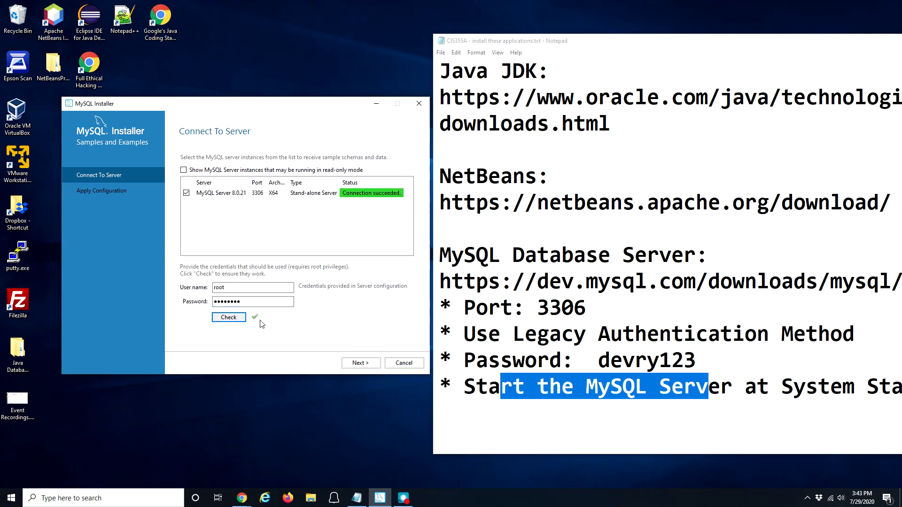
# Step: Run the Samples and Examples configuration scripts, finish, and reach the installation complete page
pyautogui.click(359, 364)
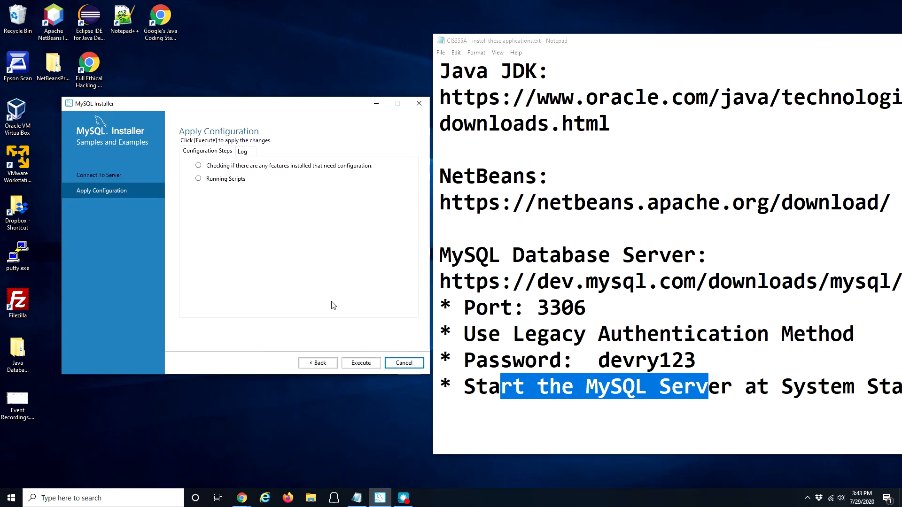
pyautogui.click(361, 365)
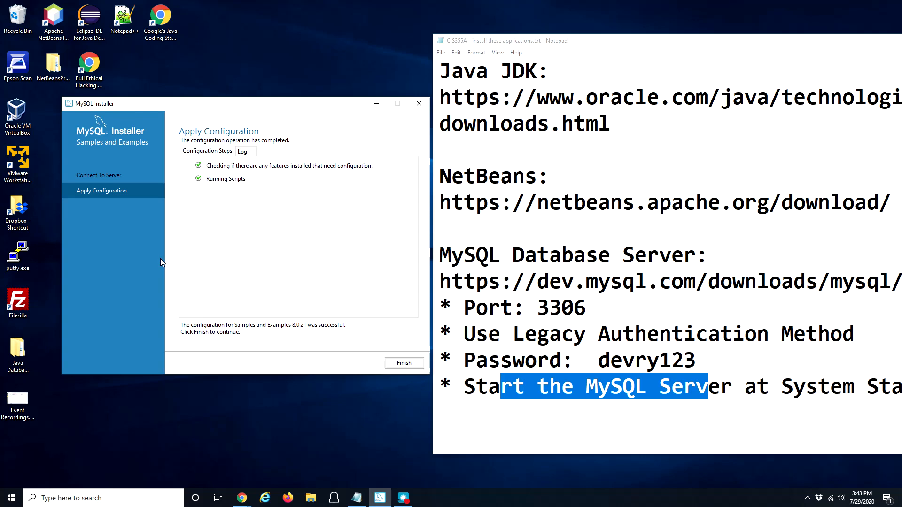
pyautogui.click(401, 364)
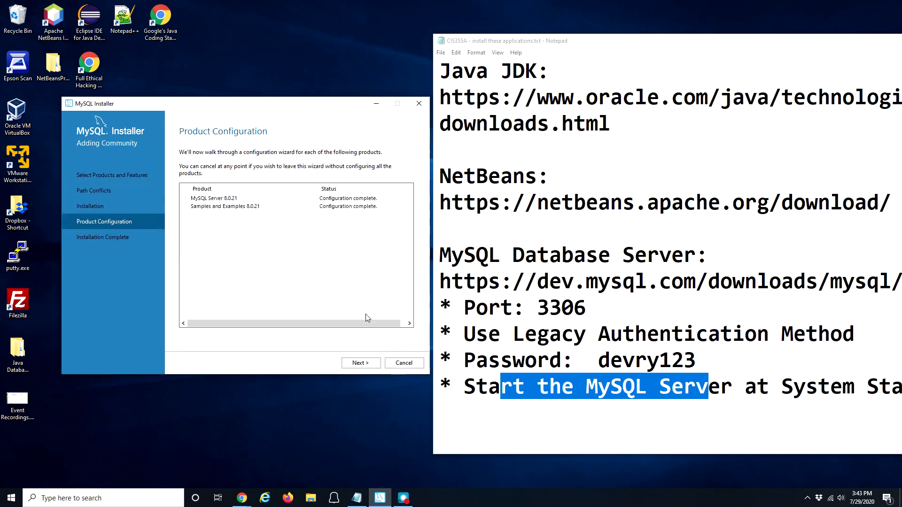
pyautogui.click(361, 366)
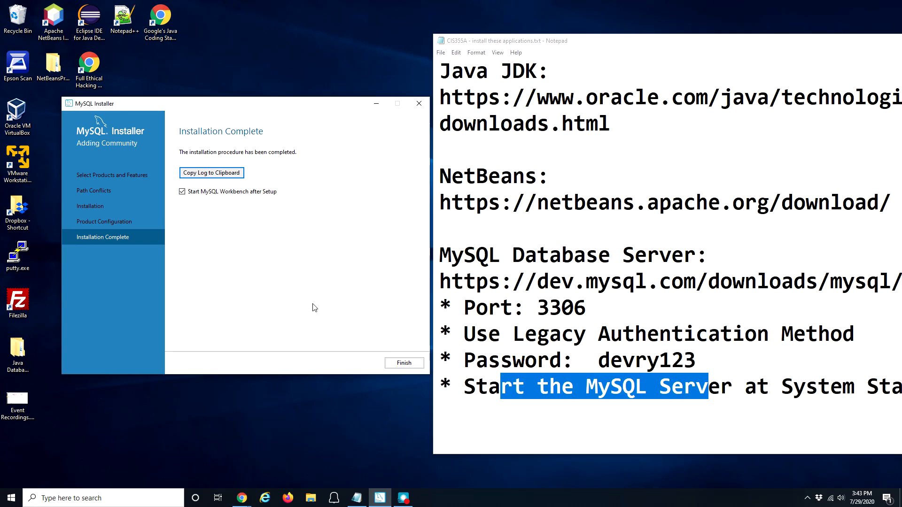
# Step: Finish the installer, close the setup notes, and open the Local instance MySQL80 (2) connection
pyautogui.click(406, 364)
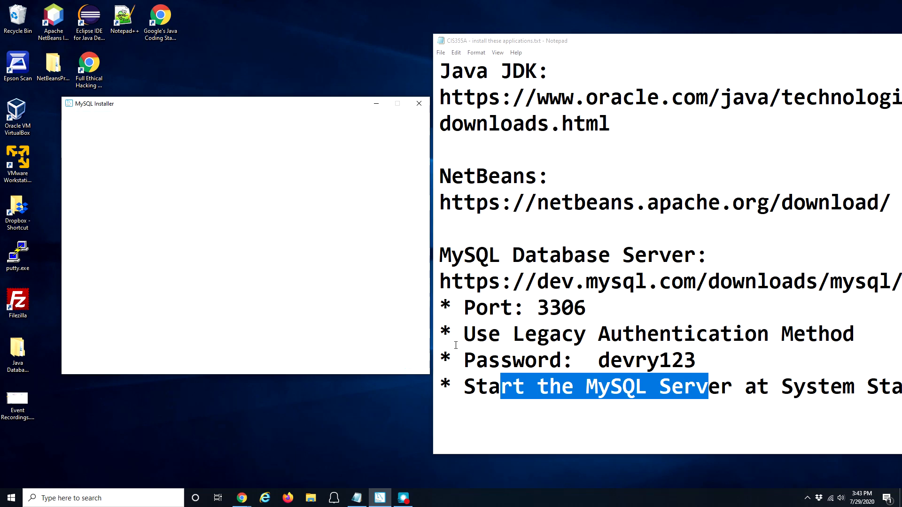
pyautogui.moveTo(721, 44); pyautogui.dragTo(485, 42)
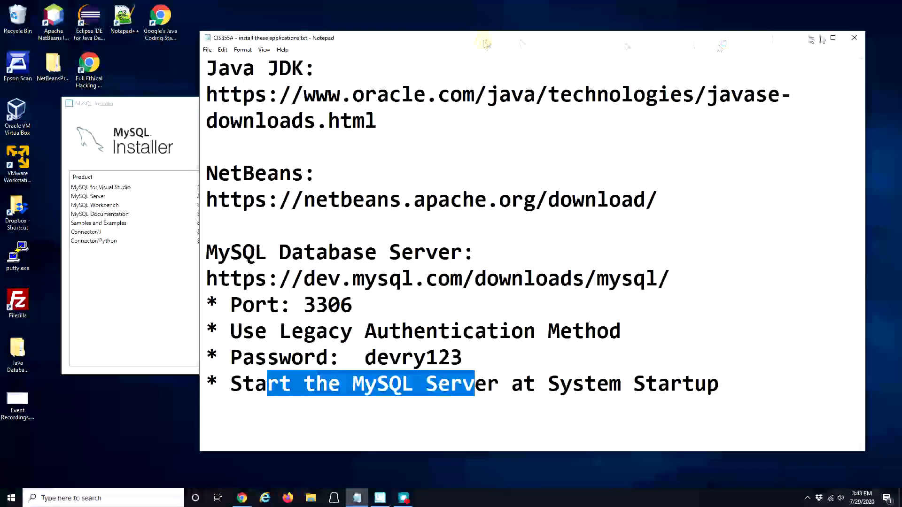
pyautogui.click(861, 39)
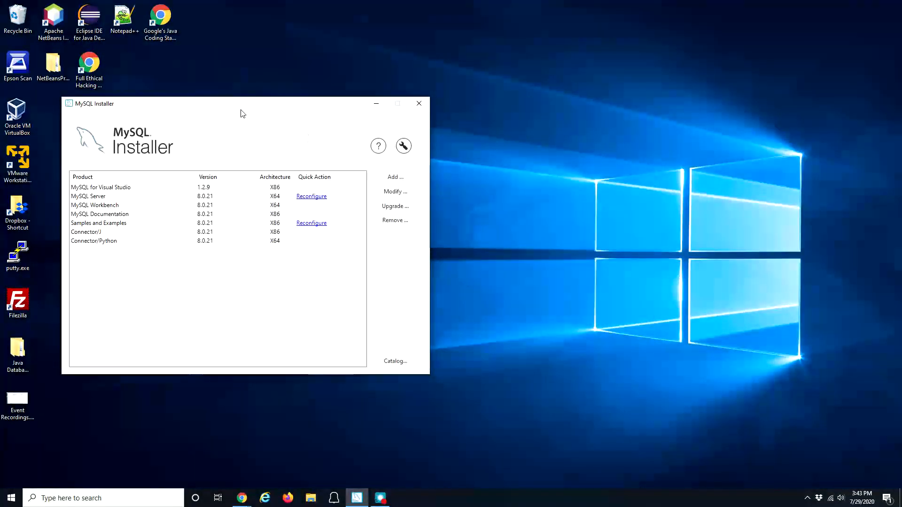
pyautogui.moveTo(225, 109); pyautogui.dragTo(436, 100)
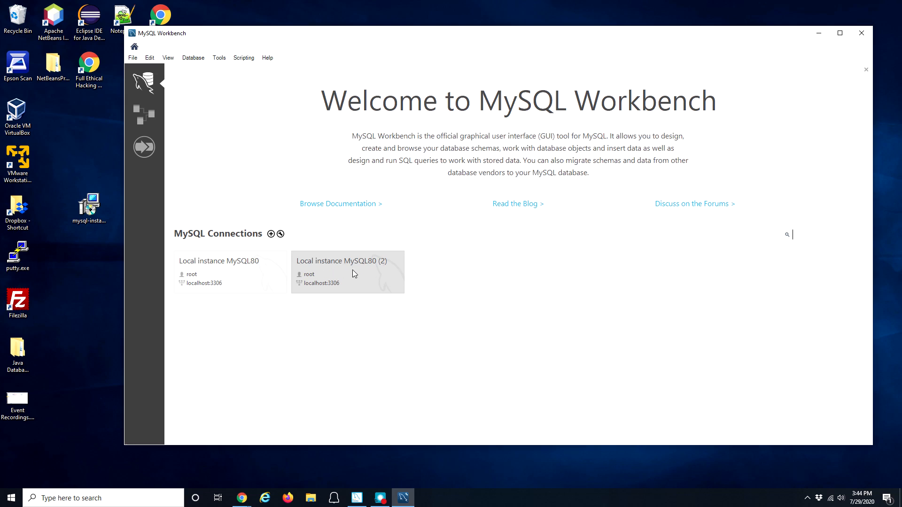
pyautogui.click(339, 264)
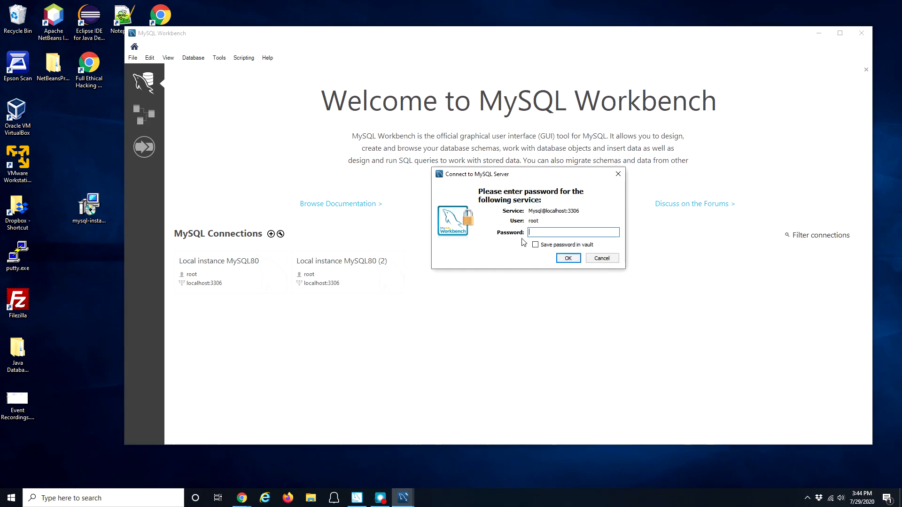
# Step: Log in to Local instance MySQL80 (2) with the root password and select the cis355a schema
pyautogui.write('********')
pyautogui.click(569, 259)
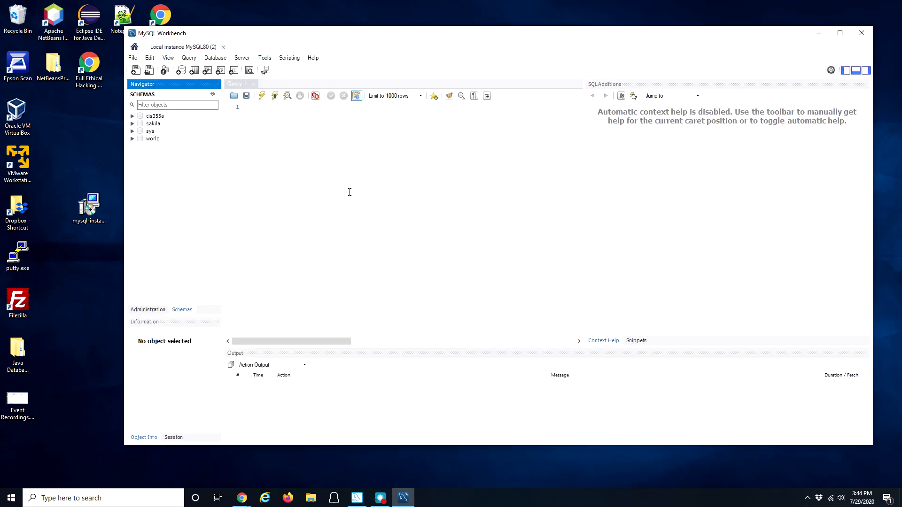
pyautogui.click(157, 117)
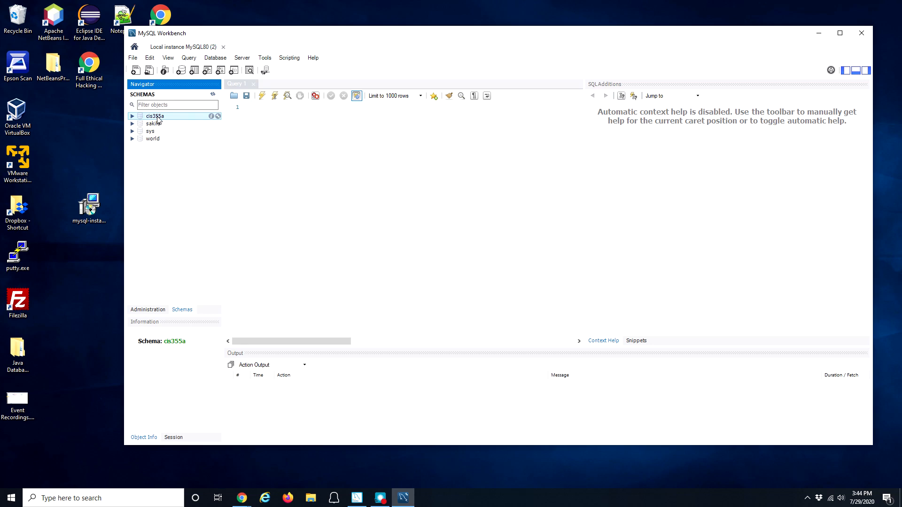
pyautogui.rightClick(160, 120)
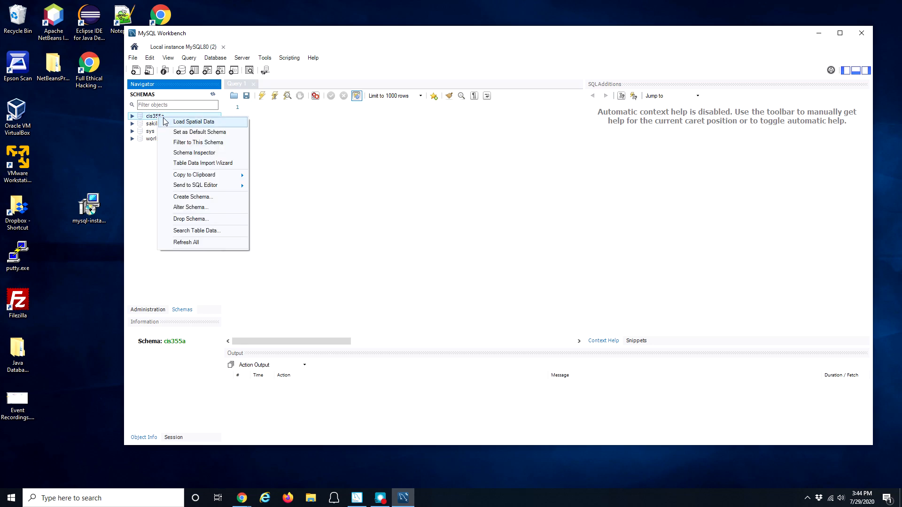
# Step: Drop the cis355a schema immediately with Drop Schema and Drop Now
pyautogui.click(195, 220)
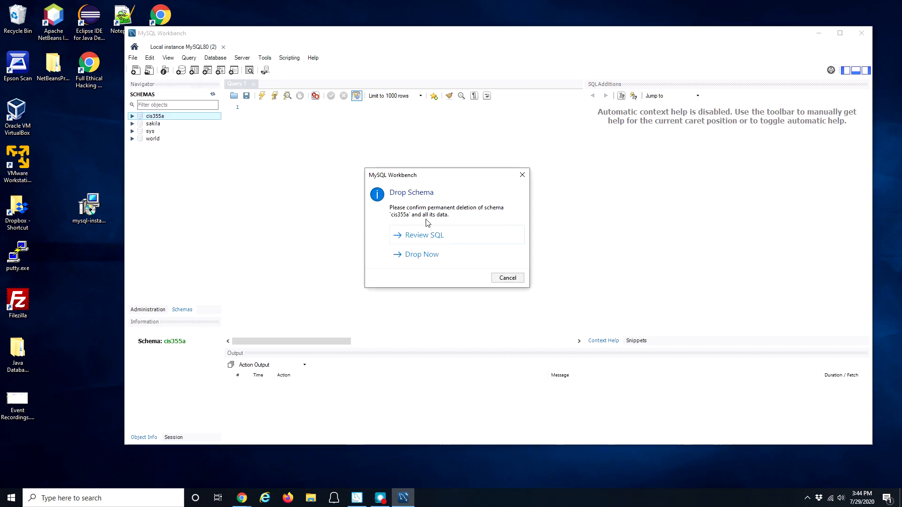
pyautogui.click(430, 256)
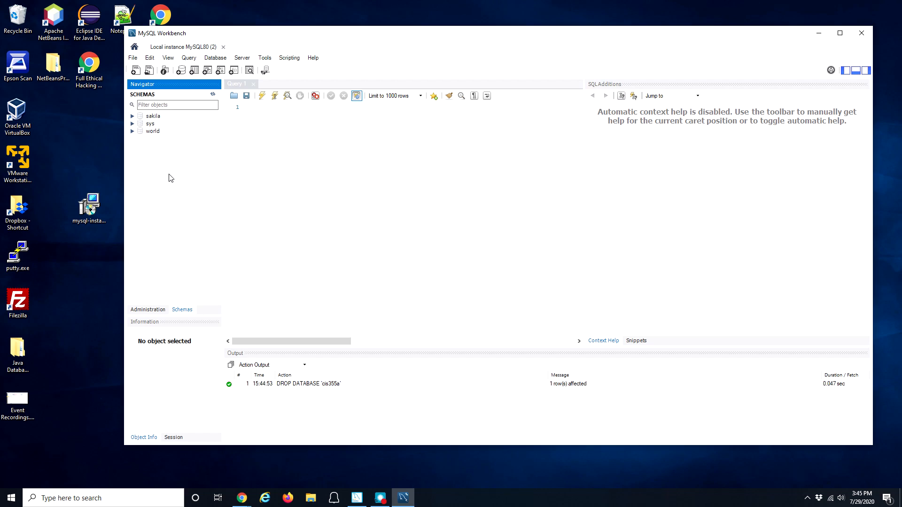
# Step: Create a schema named cis355a, review its CREATE SCHEMA script, and apply it
pyautogui.click(182, 71)
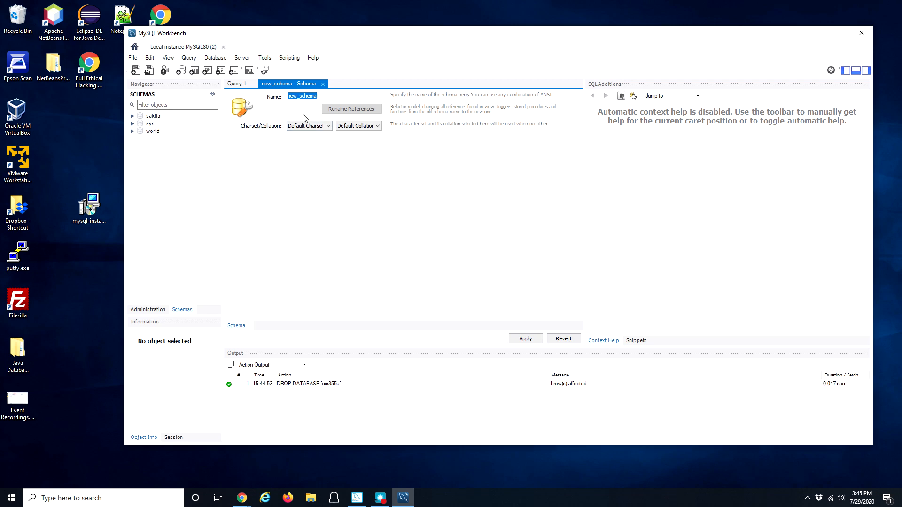
pyautogui.write('cis355a')
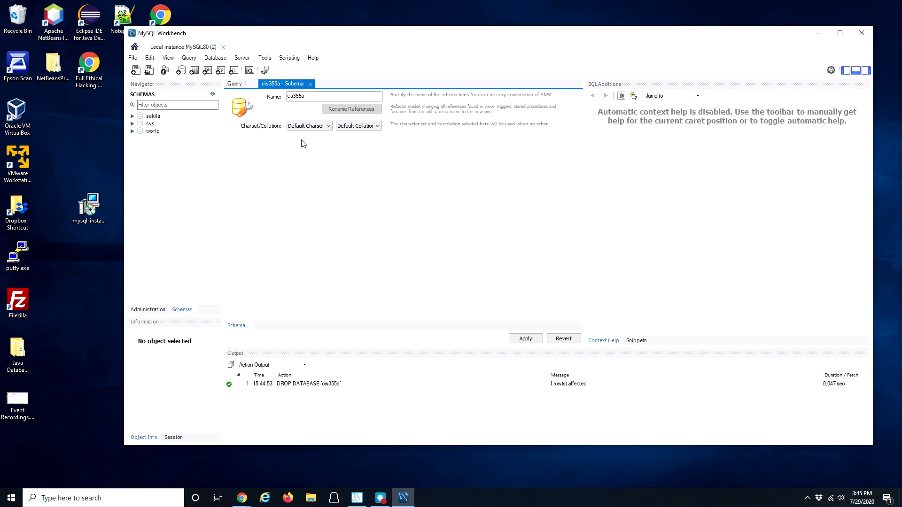
pyautogui.click(525, 339)
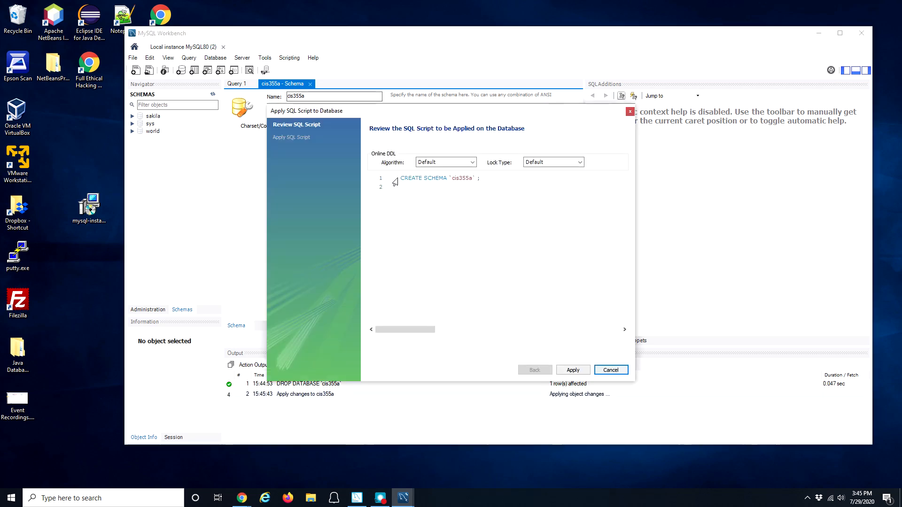
pyautogui.moveTo(399, 178); pyautogui.dragTo(492, 178)
pyautogui.click(466, 199)
pyautogui.click(573, 370)
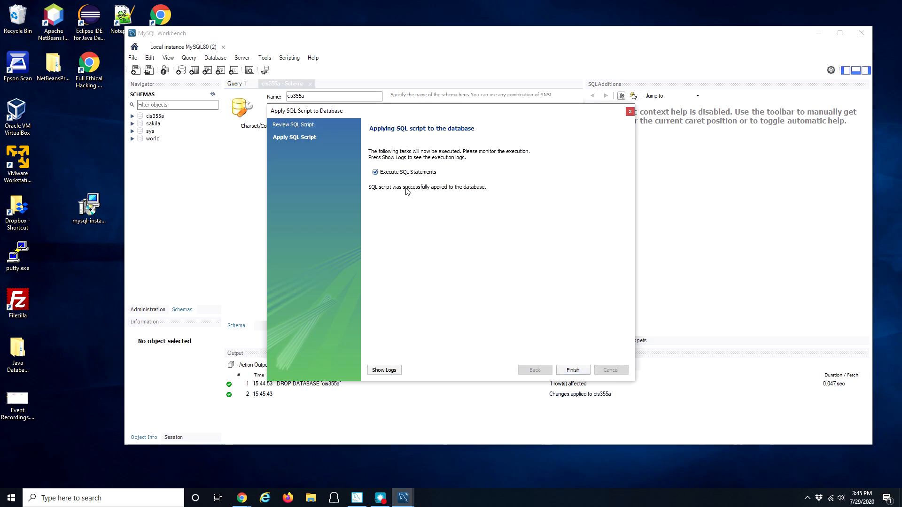
pyautogui.click(573, 369)
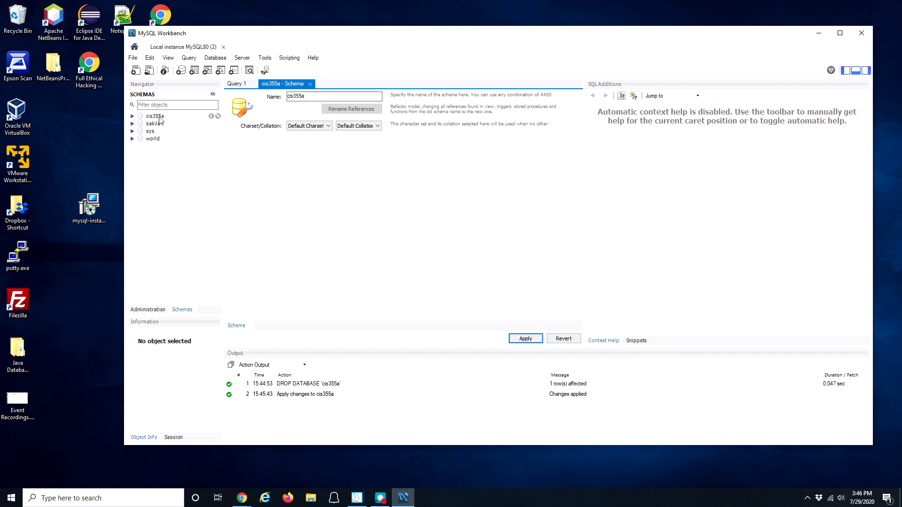
# Step: Expand cis355a and create a new table named Customers under its Tables group
pyautogui.click(132, 117)
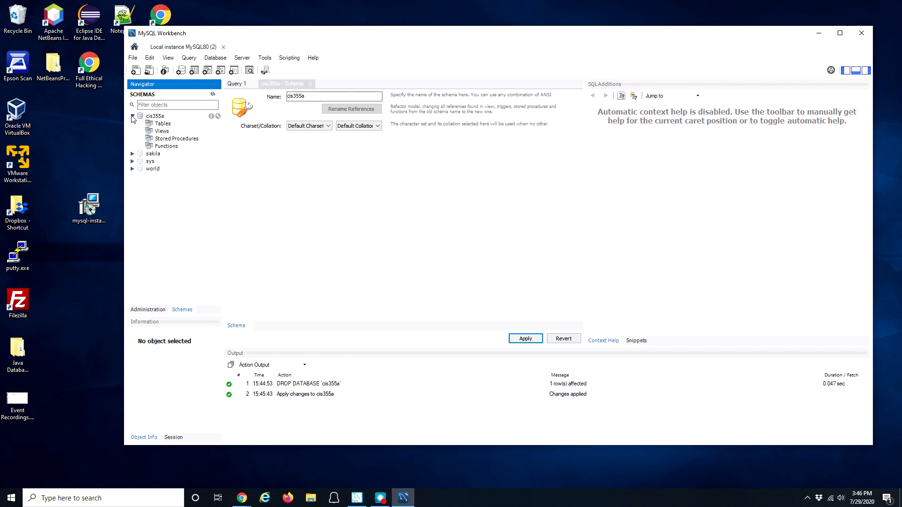
pyautogui.click(163, 125)
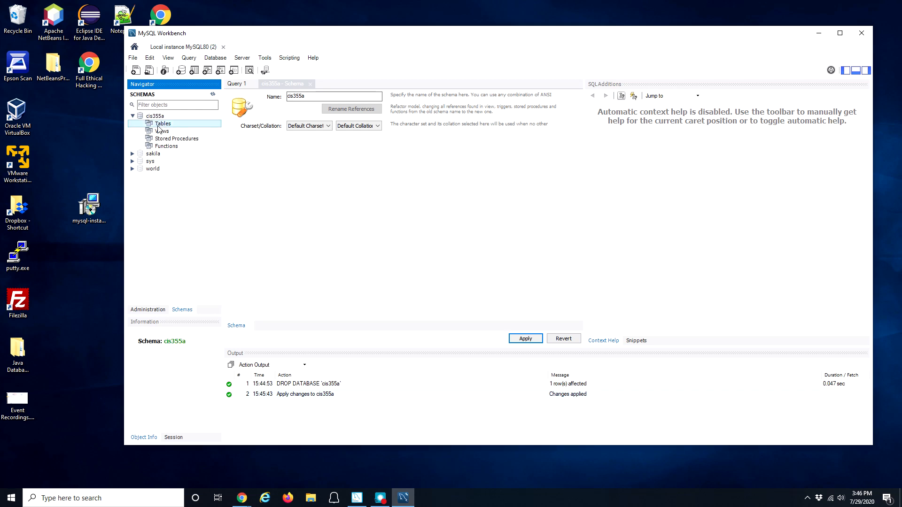
pyautogui.rightClick(163, 125)
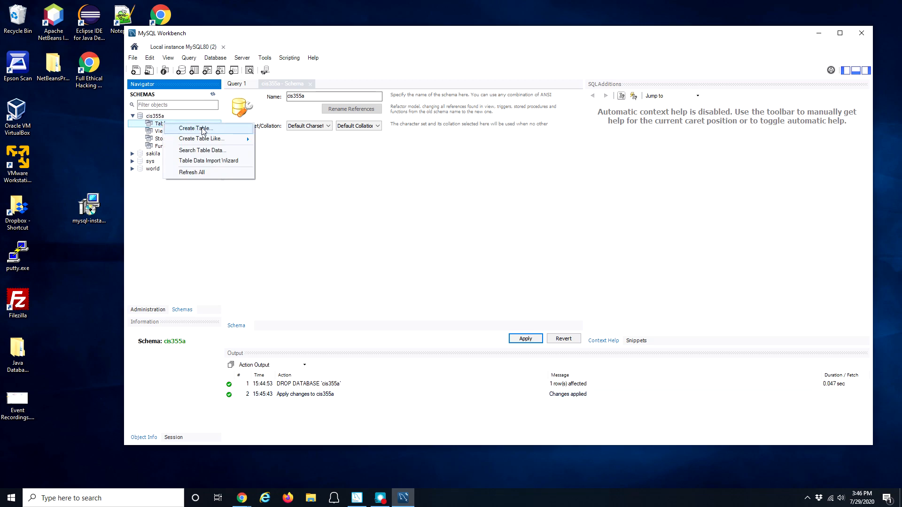
pyautogui.click(195, 128)
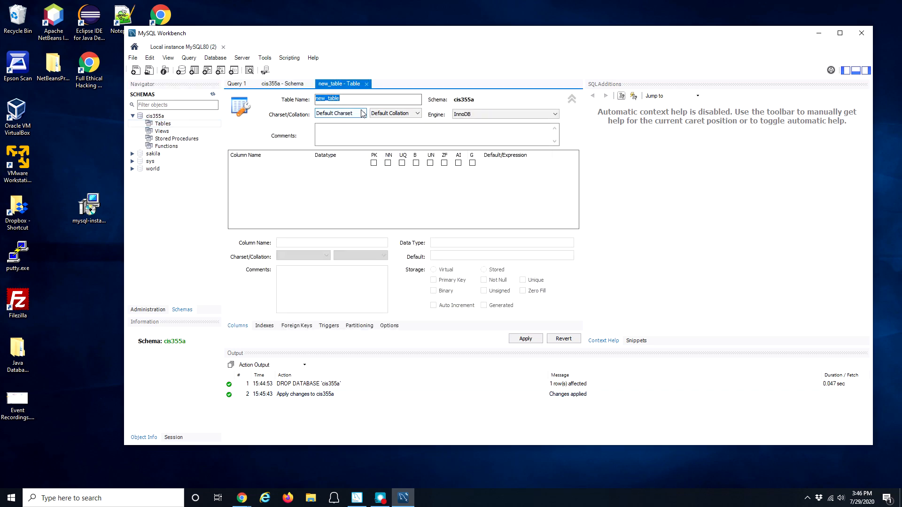
pyautogui.write('Customers')
pyautogui.click(249, 169)
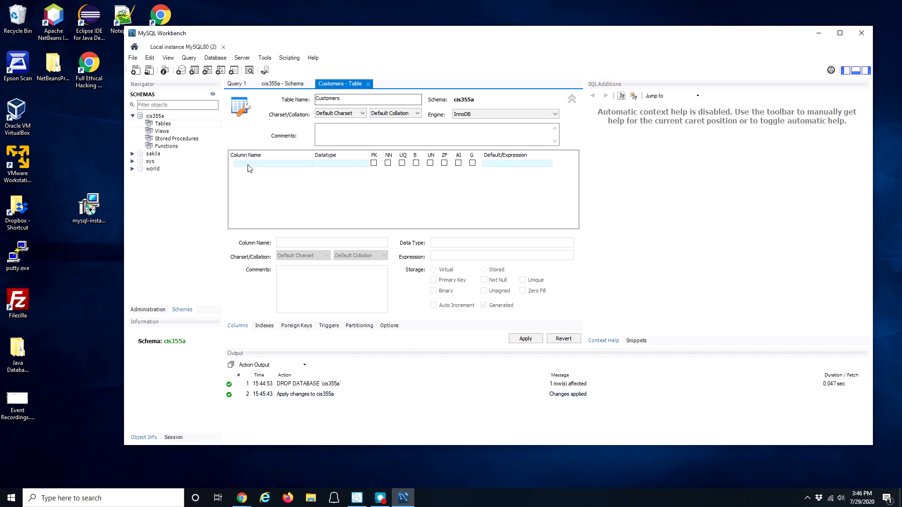
# Step: Add the first column custID as INT with PK, NN and AI ticked
pyautogui.doubleClick(248, 165)
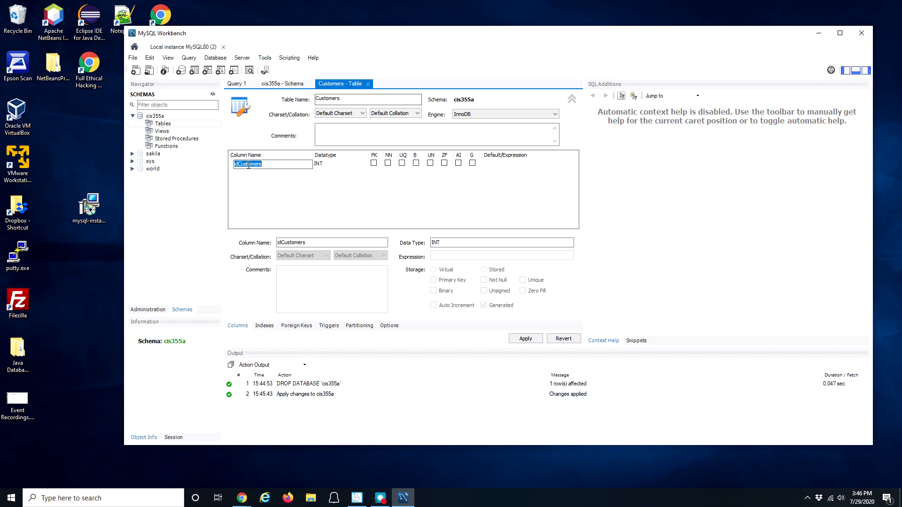
pyautogui.write('custID')
pyautogui.click(374, 164)
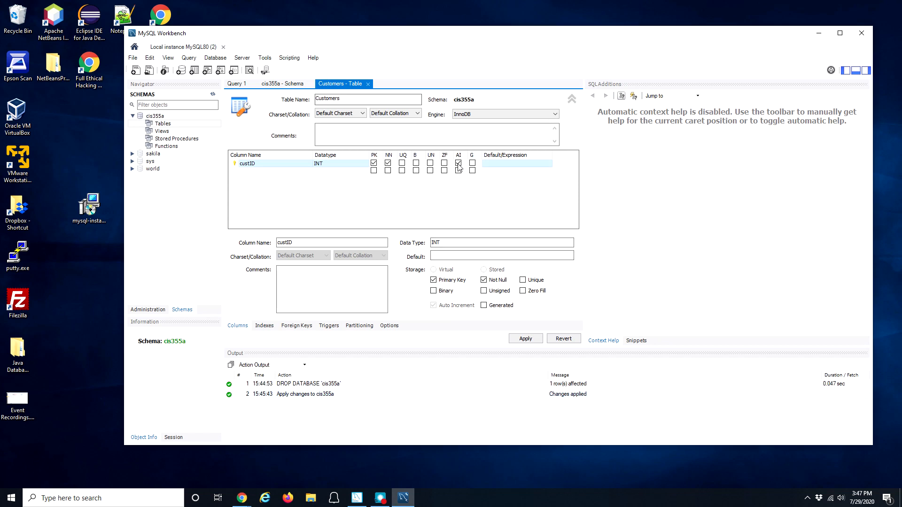
# Step: Rename the second column to FirstName and set it to VARCHAR(30)
pyautogui.doubleClick(278, 172)
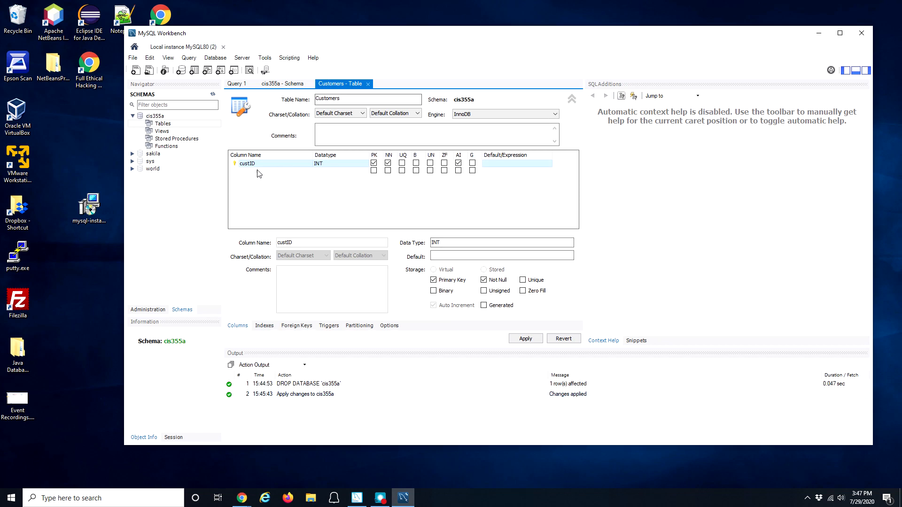
pyautogui.click(272, 173)
pyautogui.click(271, 172)
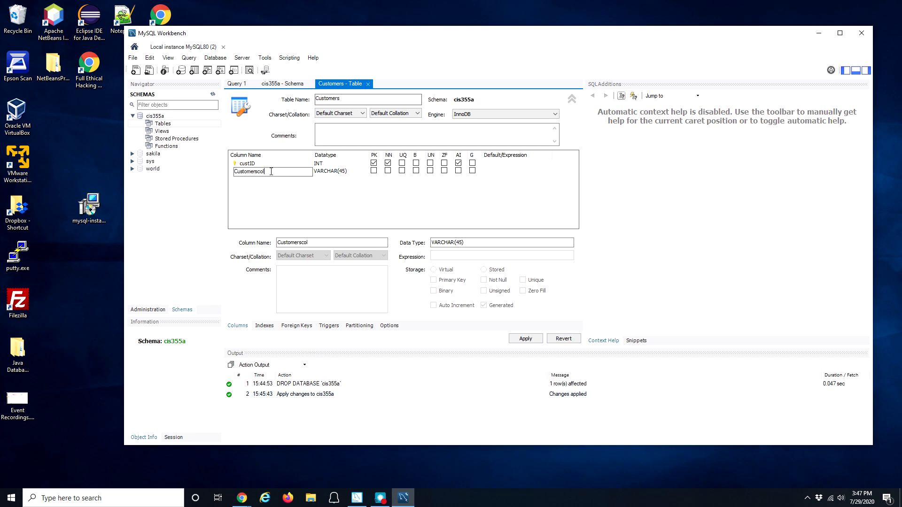
pyautogui.doubleClick(272, 172)
pyautogui.write('C')
pyautogui.press('Tab')
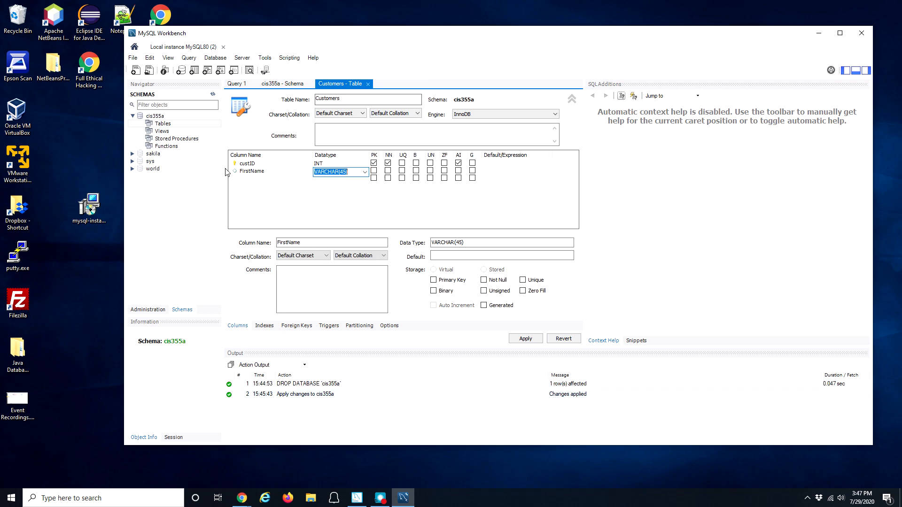
pyautogui.click(343, 171)
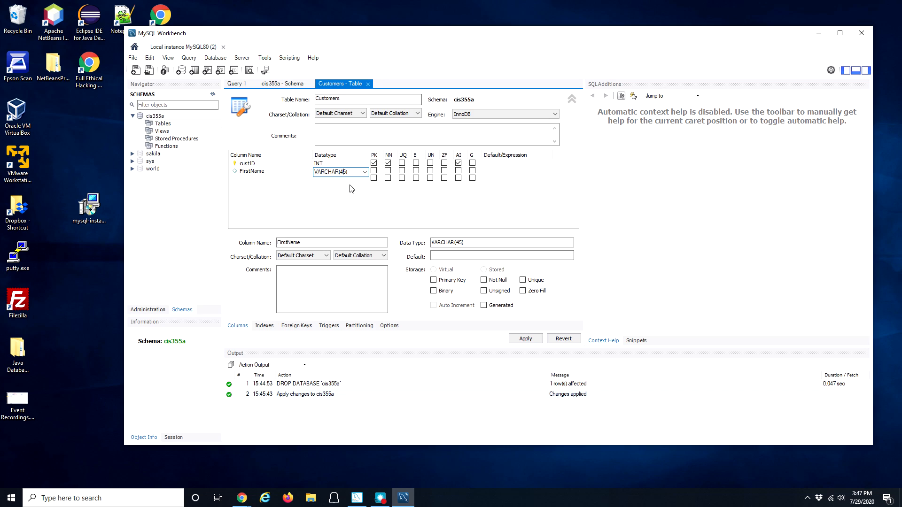
pyautogui.press('BackSpace')
pyautogui.click(250, 179)
# Step: Rename the custID column to CustID with a capital C
pyautogui.doubleClick(244, 164)
pyautogui.click(243, 164)
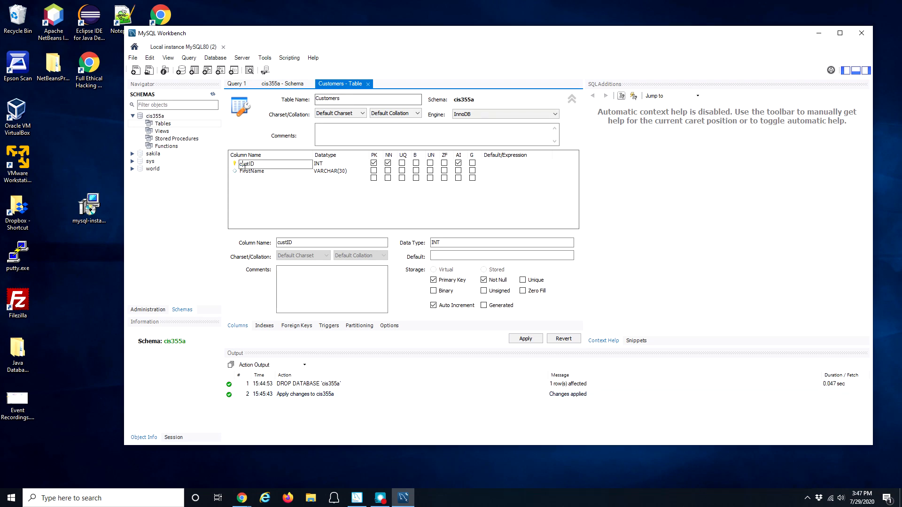
pyautogui.press('BackSpace')
pyautogui.write('C')
pyautogui.click(260, 172)
# Step: Add LastName as VARCHAR(30) and Phone as VARCHAR(15)
pyautogui.doubleClick(260, 179)
pyautogui.write('LastName')
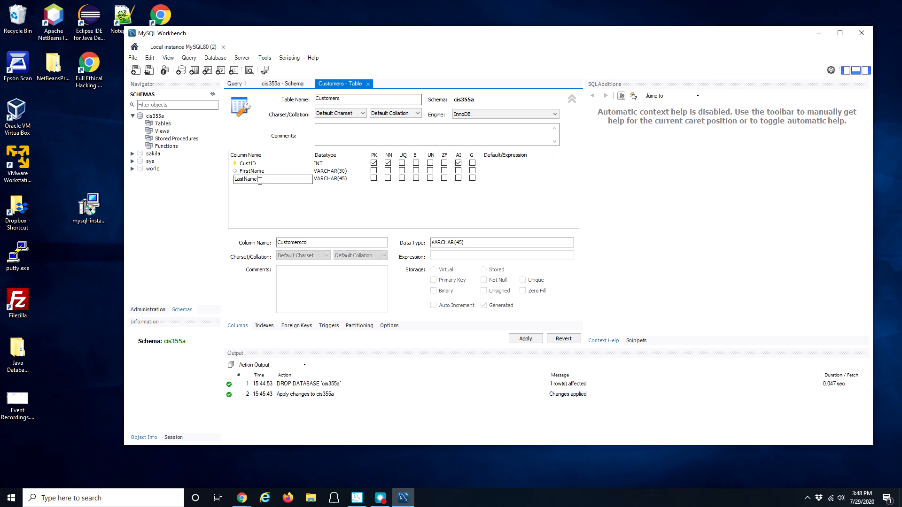
pyautogui.doubleClick(265, 186)
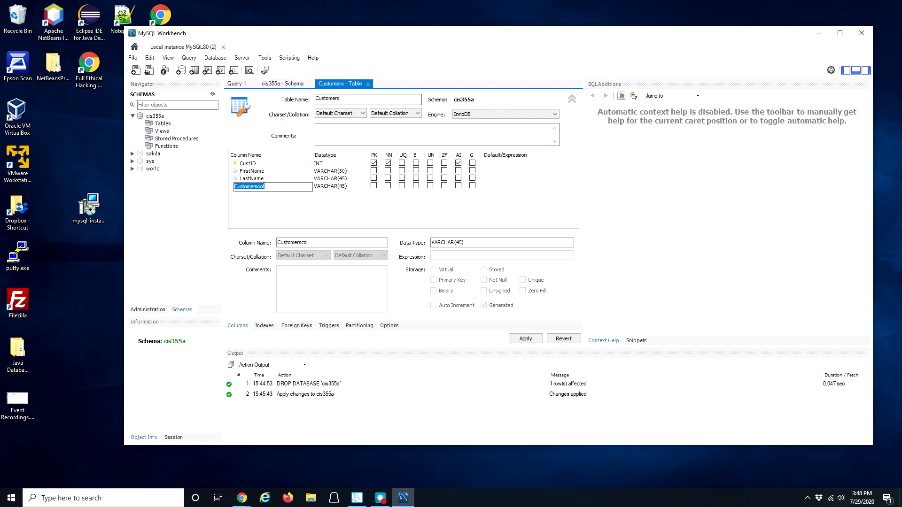
pyautogui.write('Phone')
pyautogui.press('Tab')
pyautogui.click(339, 179)
pyautogui.click(341, 180)
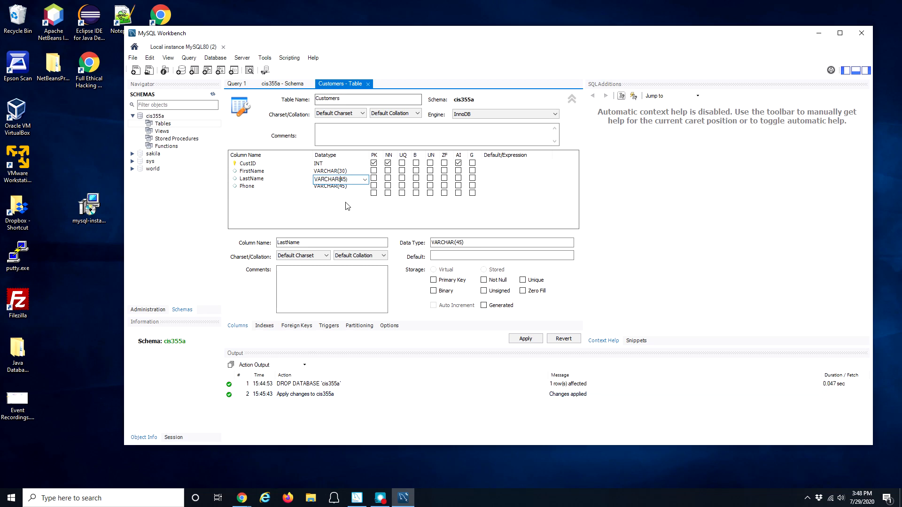
pyautogui.write('30')
pyautogui.click(332, 186)
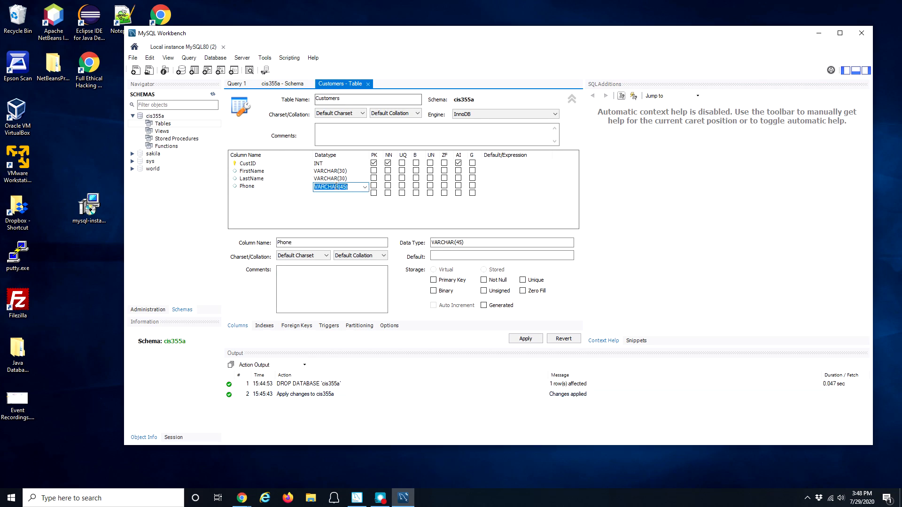
pyautogui.click(343, 188)
pyautogui.press('Tab')
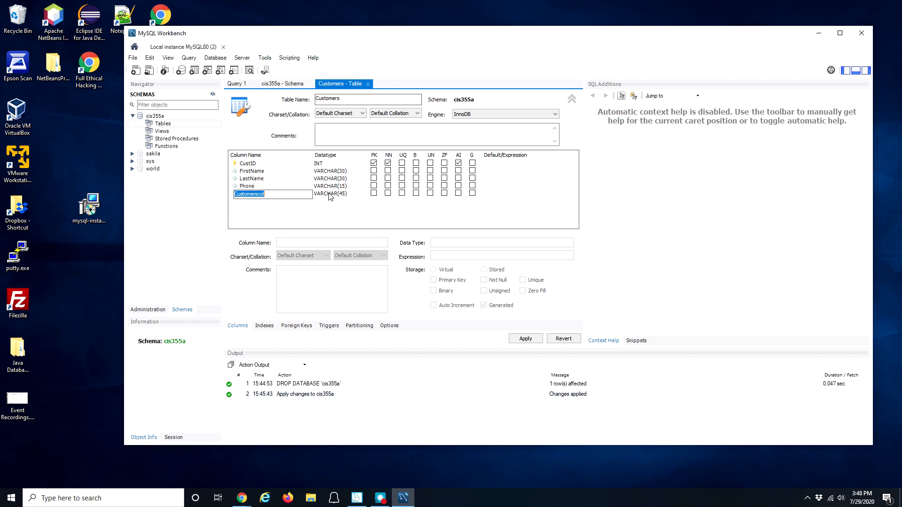
# Step: Delete the leftover Customerscol placeholder column
pyautogui.click(261, 175)
pyautogui.click(262, 194)
pyautogui.rightClick(263, 195)
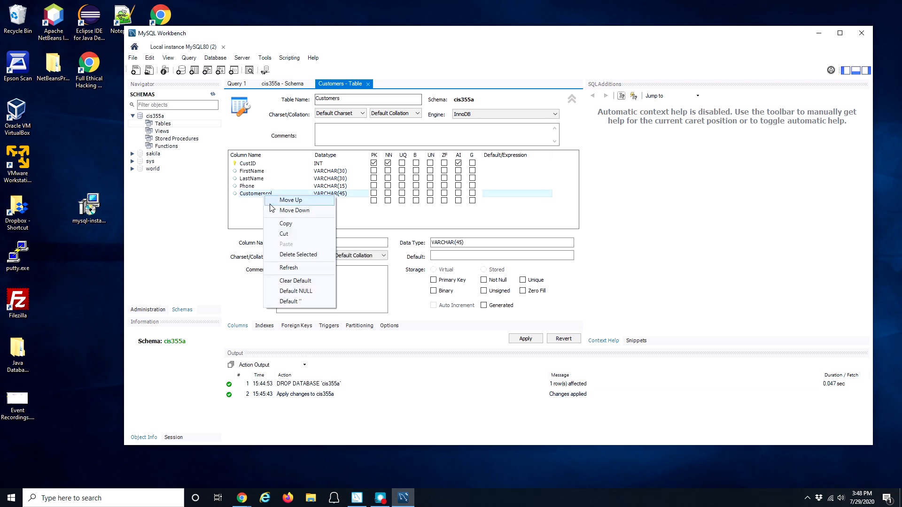
pyautogui.click(304, 256)
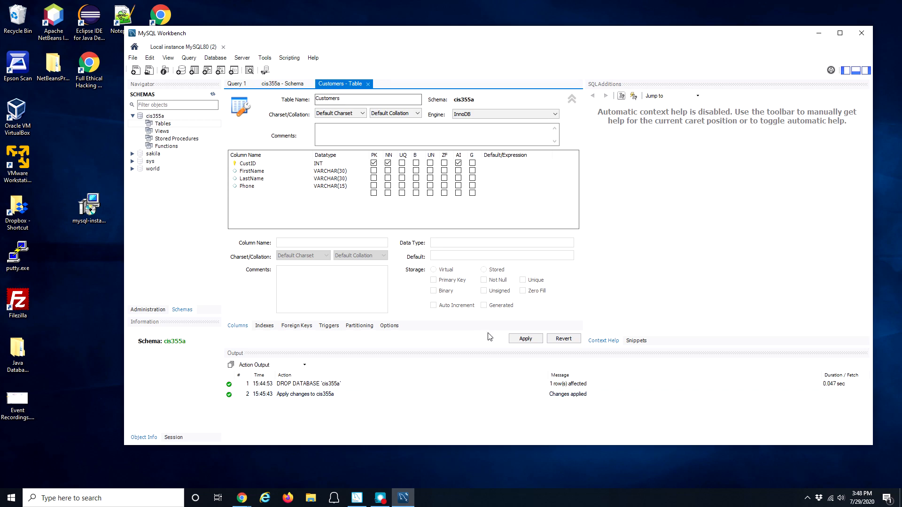
# Step: Apply the table design, acknowledge the lowercase-name notice, and check the script's cis355a.customers name
pyautogui.click(515, 339)
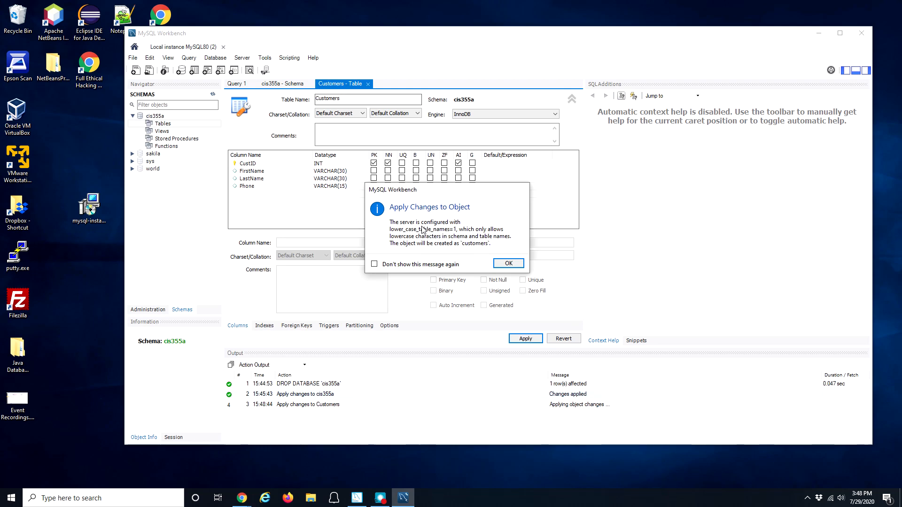
pyautogui.click(509, 263)
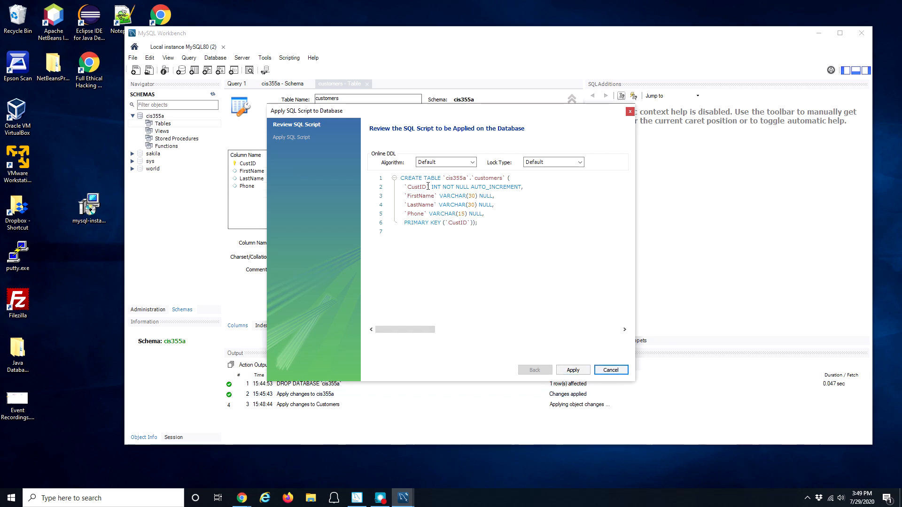
pyautogui.moveTo(475, 178); pyautogui.dragTo(481, 176)
pyautogui.doubleClick(480, 178)
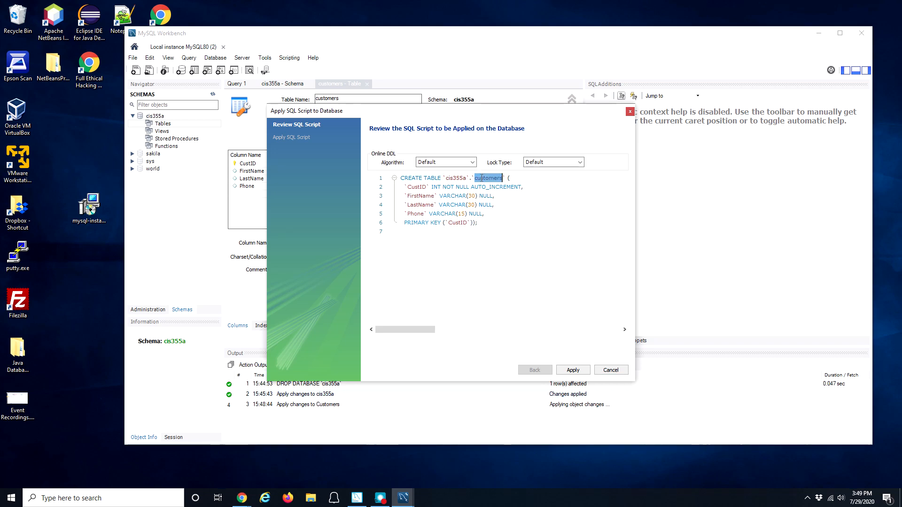
pyautogui.click(490, 182)
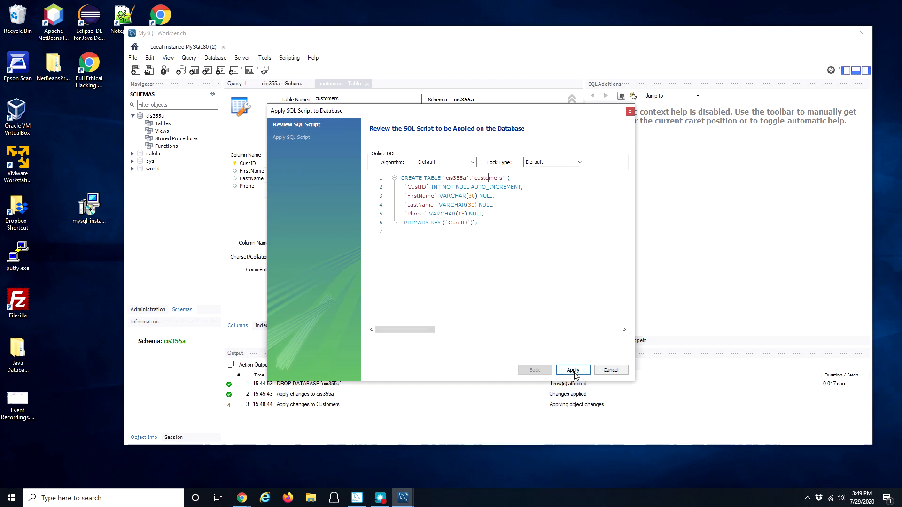
pyautogui.doubleClick(411, 178)
pyautogui.doubleClick(432, 178)
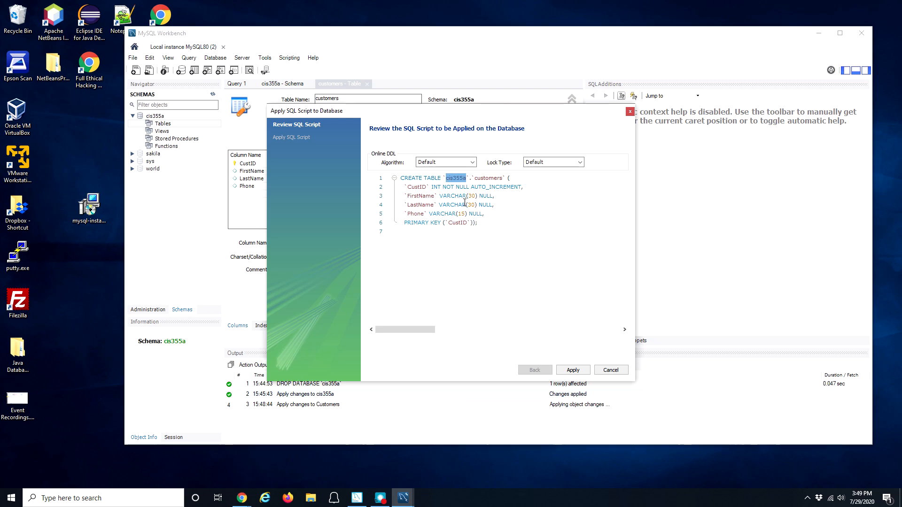
pyautogui.click(469, 178)
pyautogui.doubleClick(488, 178)
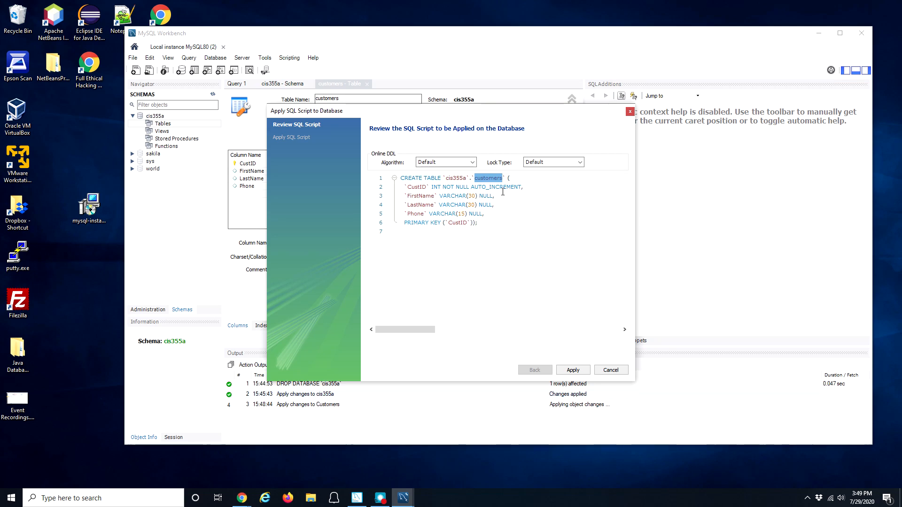
# Step: Review CustID's INT NOT NULL definition and PRIMARY KEY clause, then apply the CREATE TABLE script
pyautogui.moveTo(407, 187); pyautogui.dragTo(469, 205)
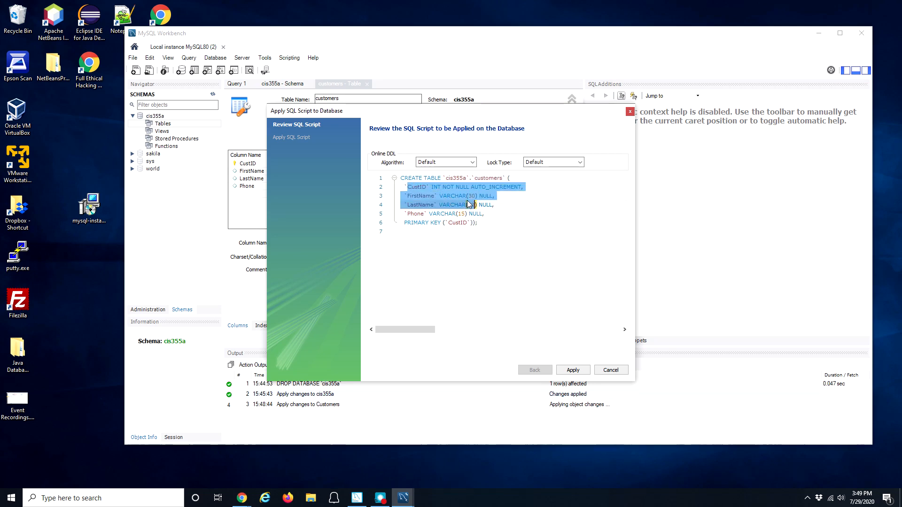
pyautogui.doubleClick(417, 187)
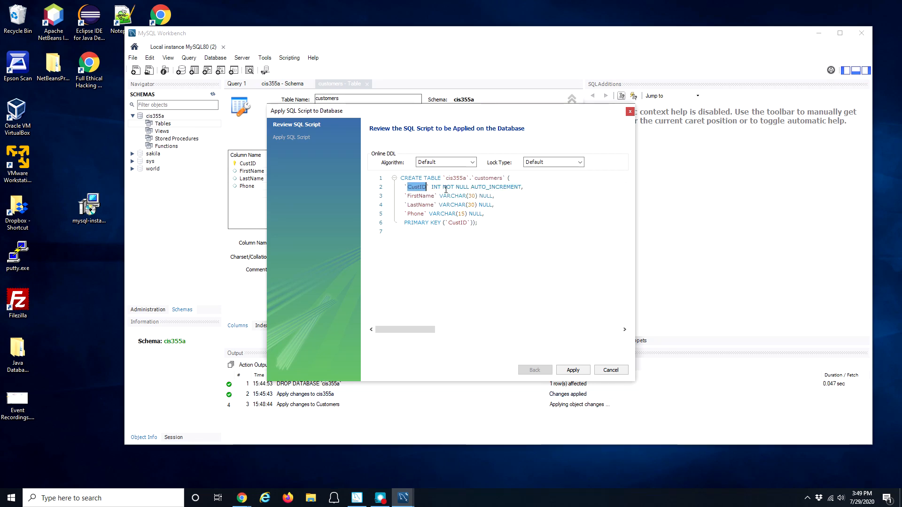
pyautogui.doubleClick(435, 187)
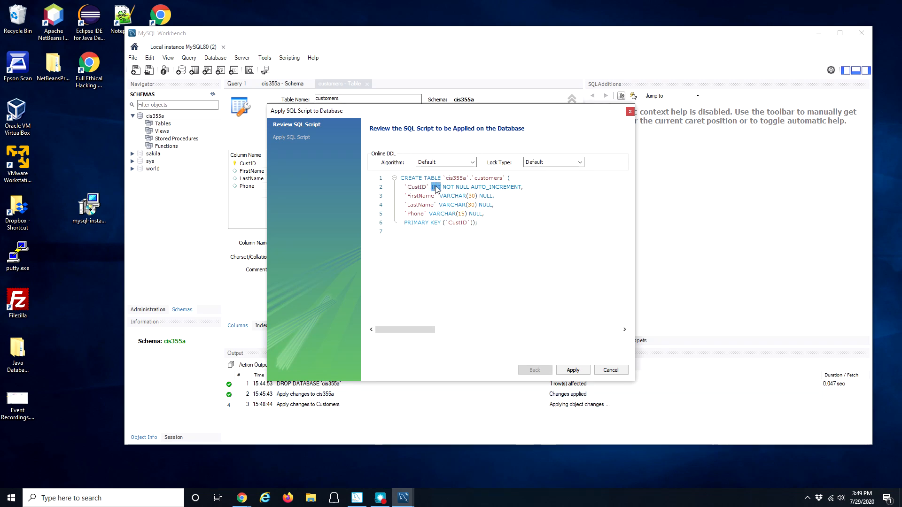
pyautogui.moveTo(446, 187); pyautogui.dragTo(516, 188)
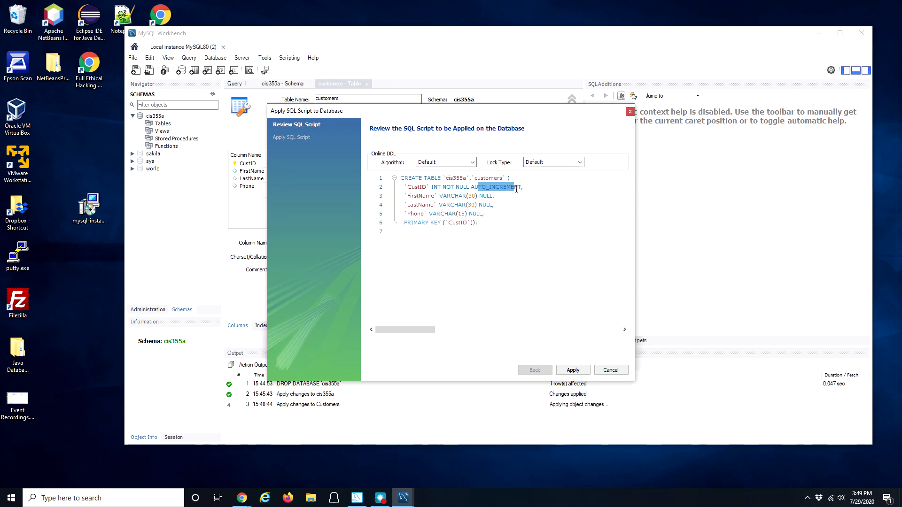
pyautogui.click(413, 197)
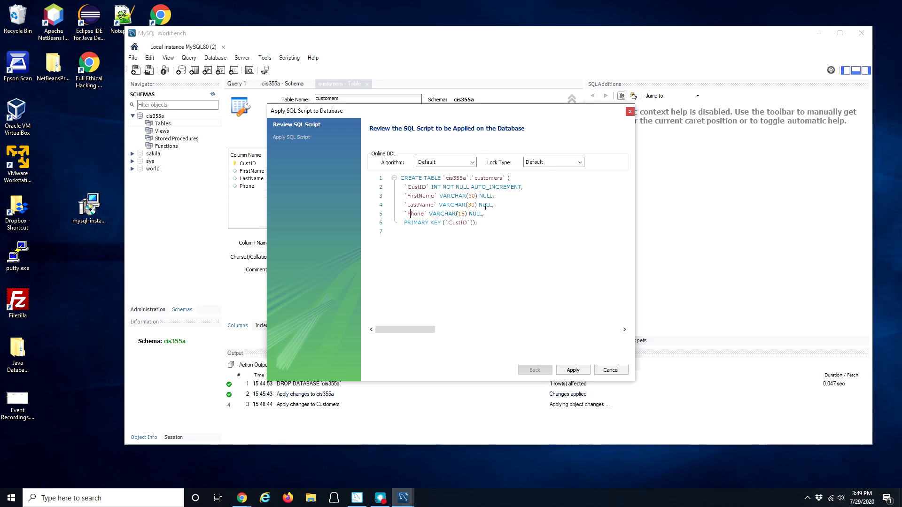
pyautogui.moveTo(403, 223); pyautogui.dragTo(470, 223)
pyautogui.doubleClick(418, 188)
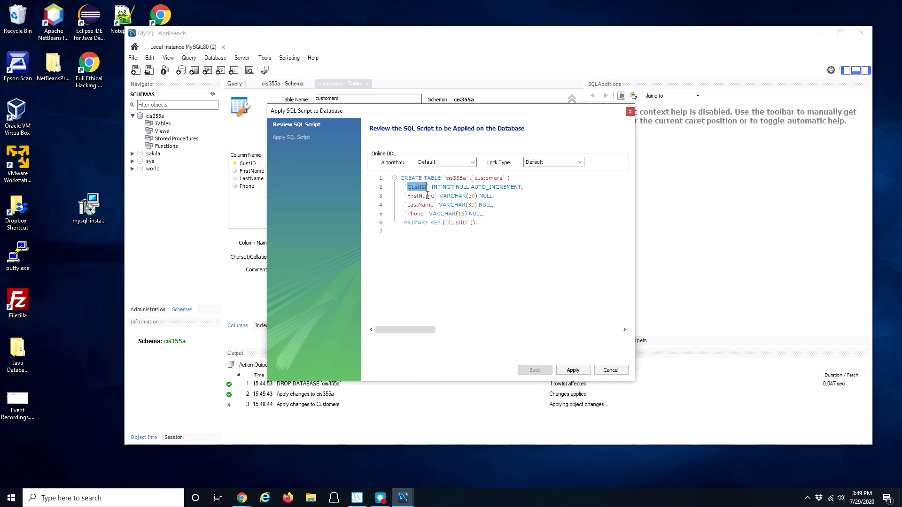
pyautogui.click(573, 371)
# Step: Finish the wizard and expand cis355a > Tables > customers > Columns to verify the columns
pyautogui.click(573, 370)
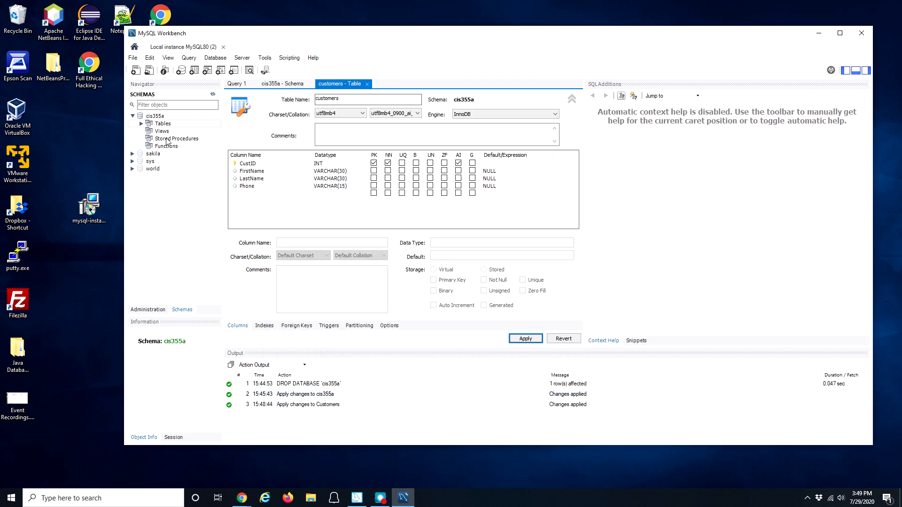
pyautogui.click(142, 125)
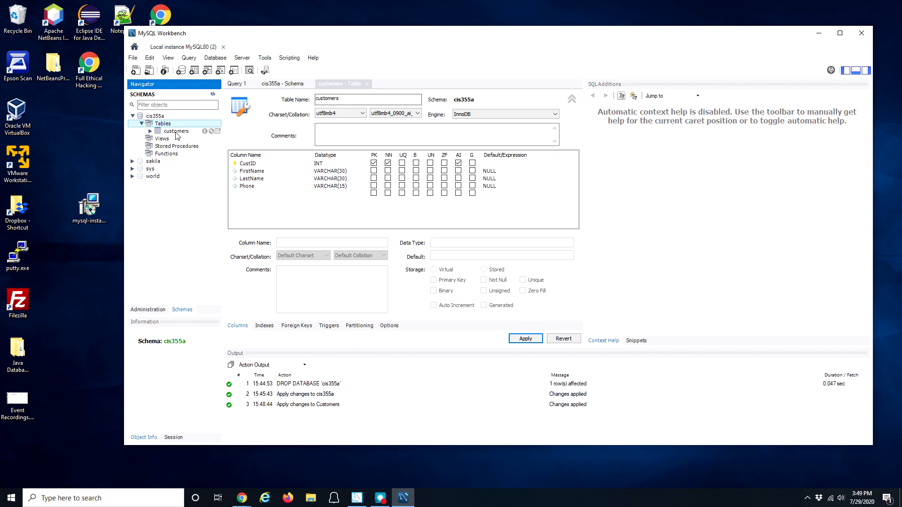
pyautogui.click(150, 133)
pyautogui.click(151, 132)
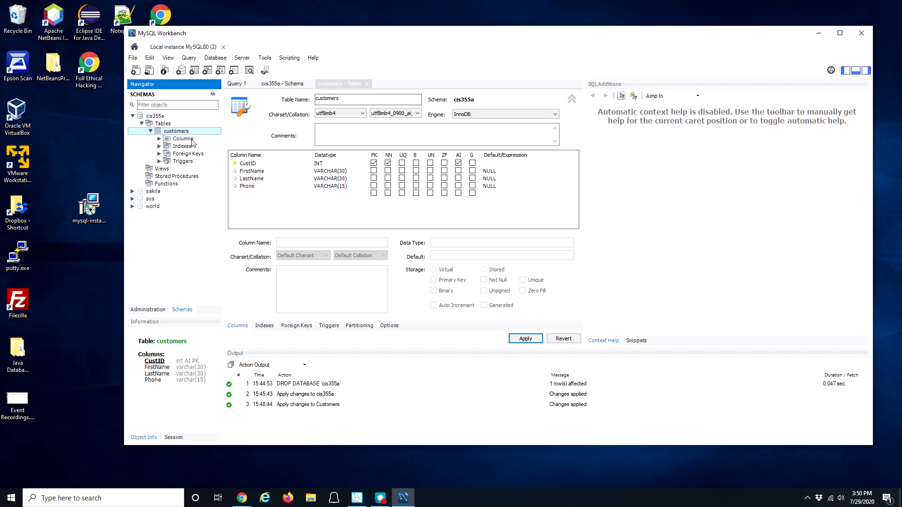
pyautogui.click(164, 140)
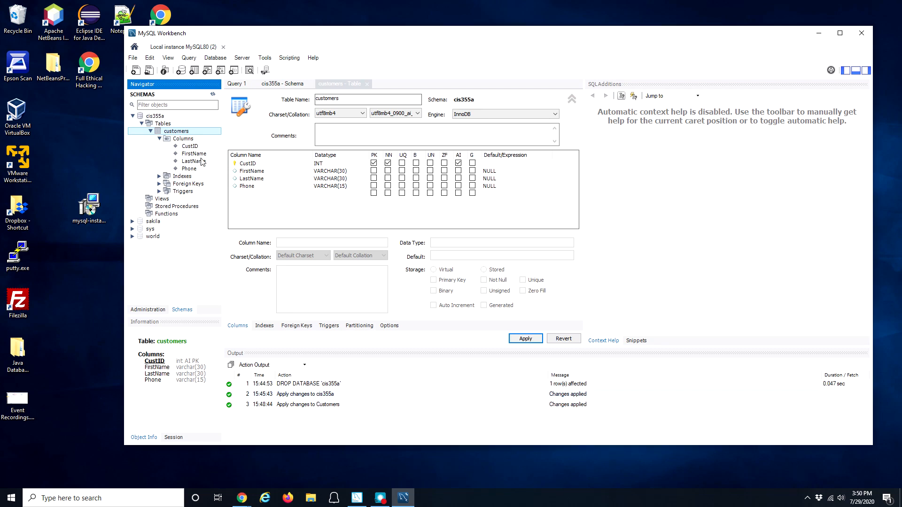
# Step: Close MySQL Workbench and MySQL Installer, and bring Chrome's Week 1 Lab Overview page forward
pyautogui.moveTo(631, 36); pyautogui.dragTo(582, 39)
pyautogui.click(816, 38)
pyautogui.click(635, 97)
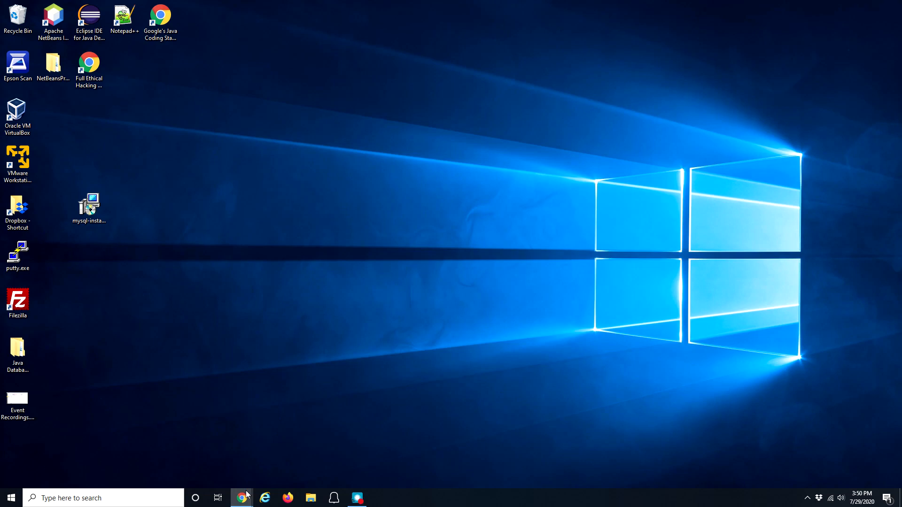
pyautogui.moveTo(247, 494)
pyautogui.click(273, 452)
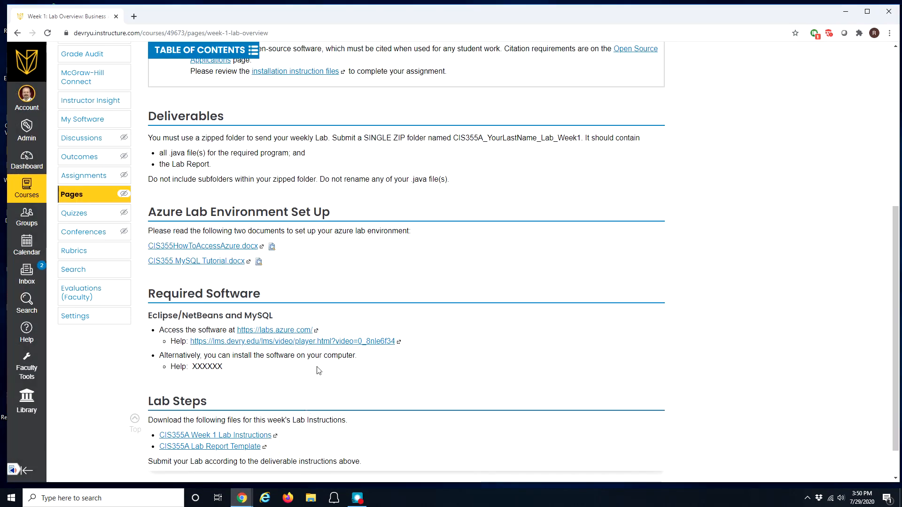